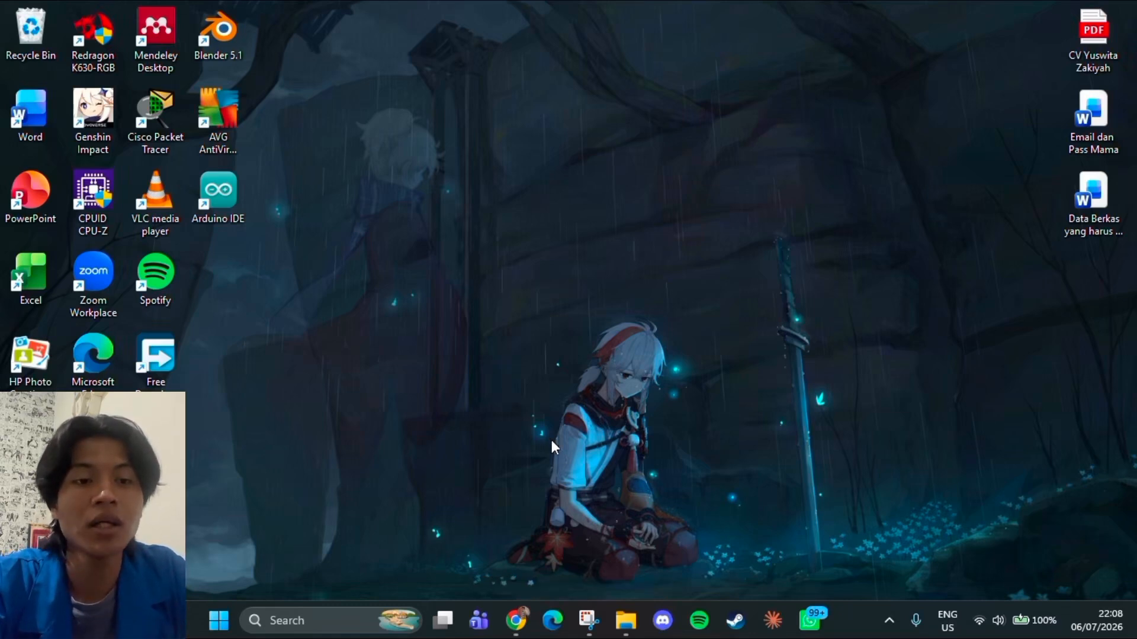
Read the technical installation and troubleshooting section of the project script in the Chrome Gemini chat, then minimize the window
mouse_move(514, 621)
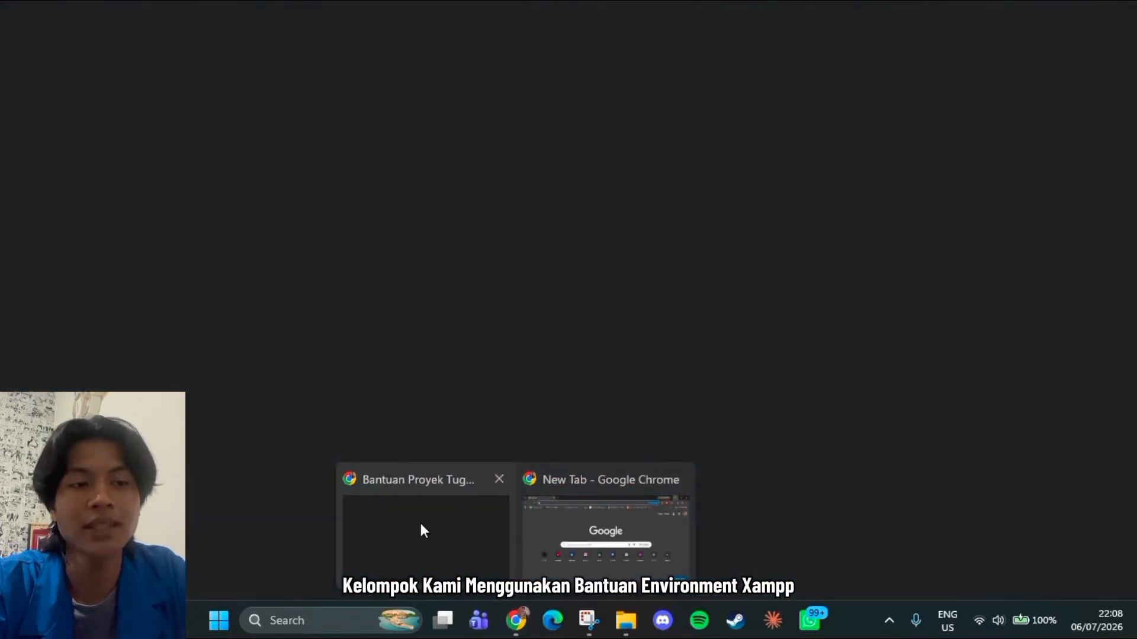
click(419, 520)
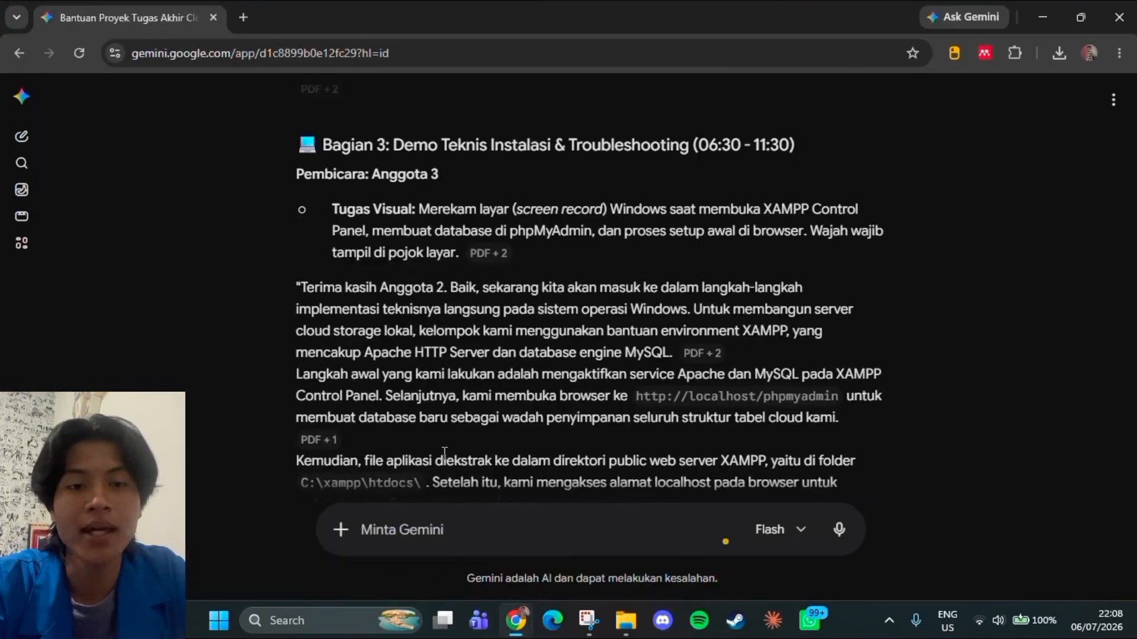
scroll(478, 359, down, 2)
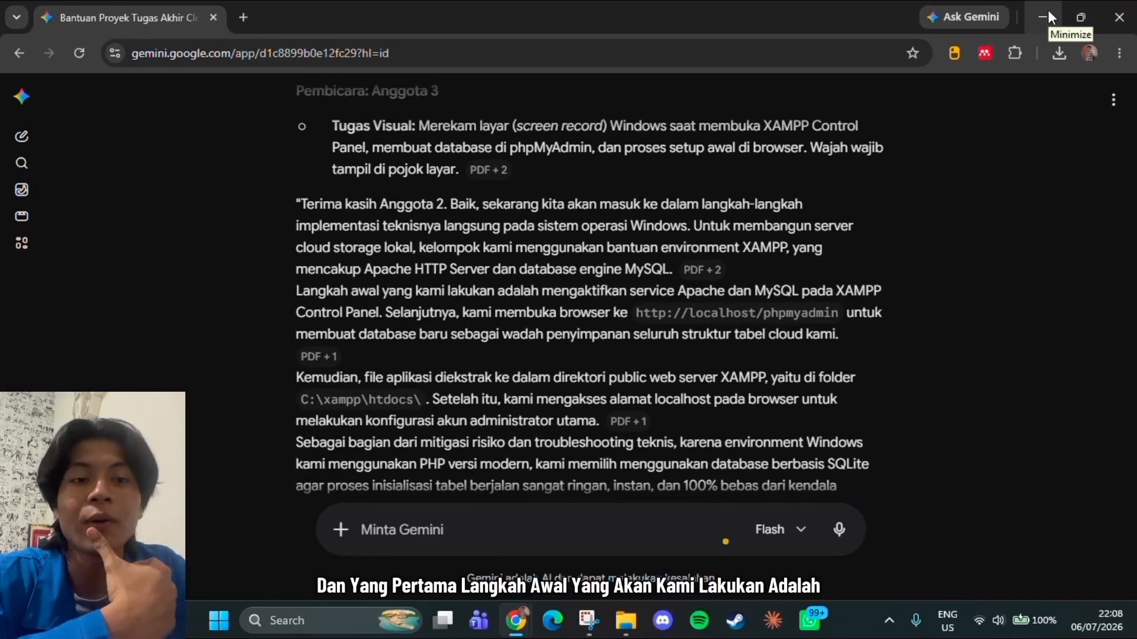
click(1042, 24)
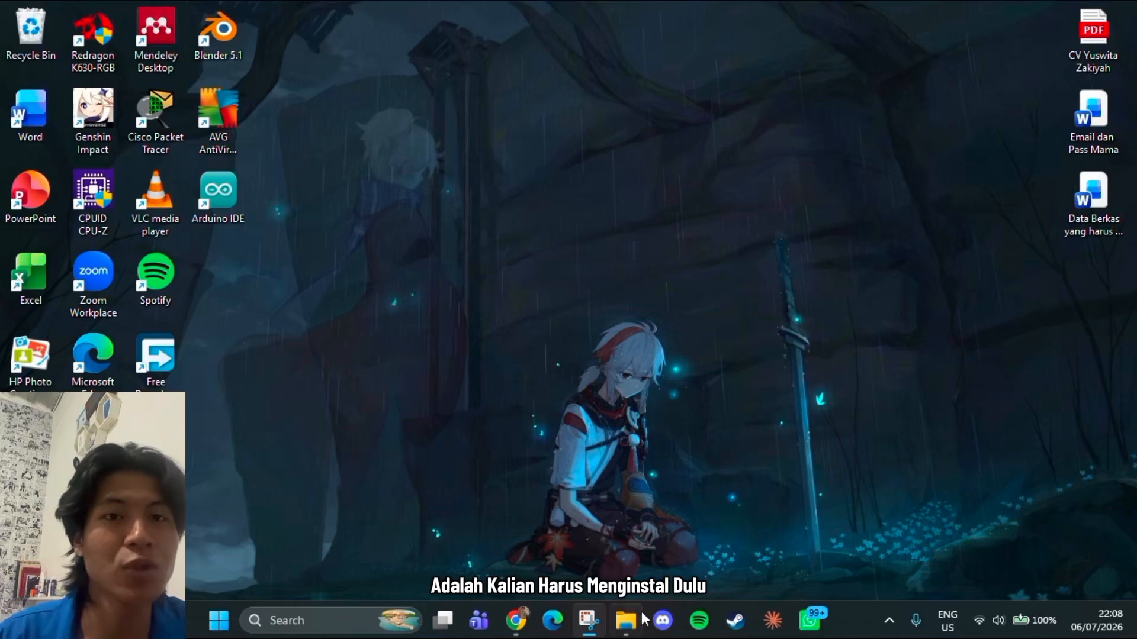
Switch to File Explorer, run the xampp-windows-x64-5.6.40-1-VC11 installer from the CLOUD COMPUTING folder and dismiss the UAC warning
mouse_move(625, 620)
click(543, 540)
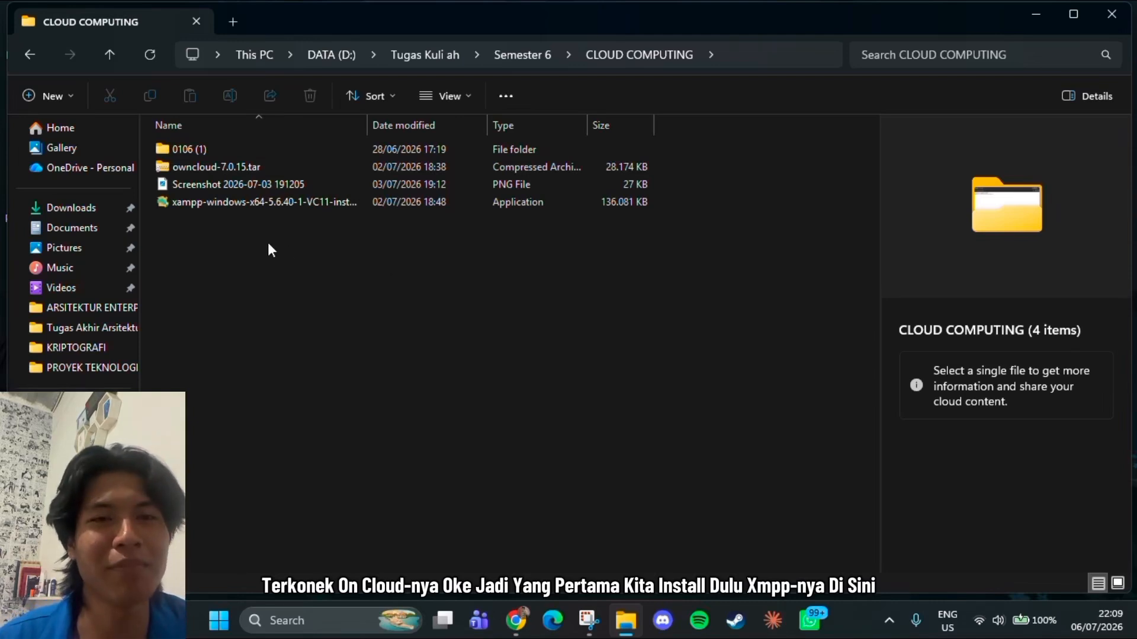
right_click(238, 205)
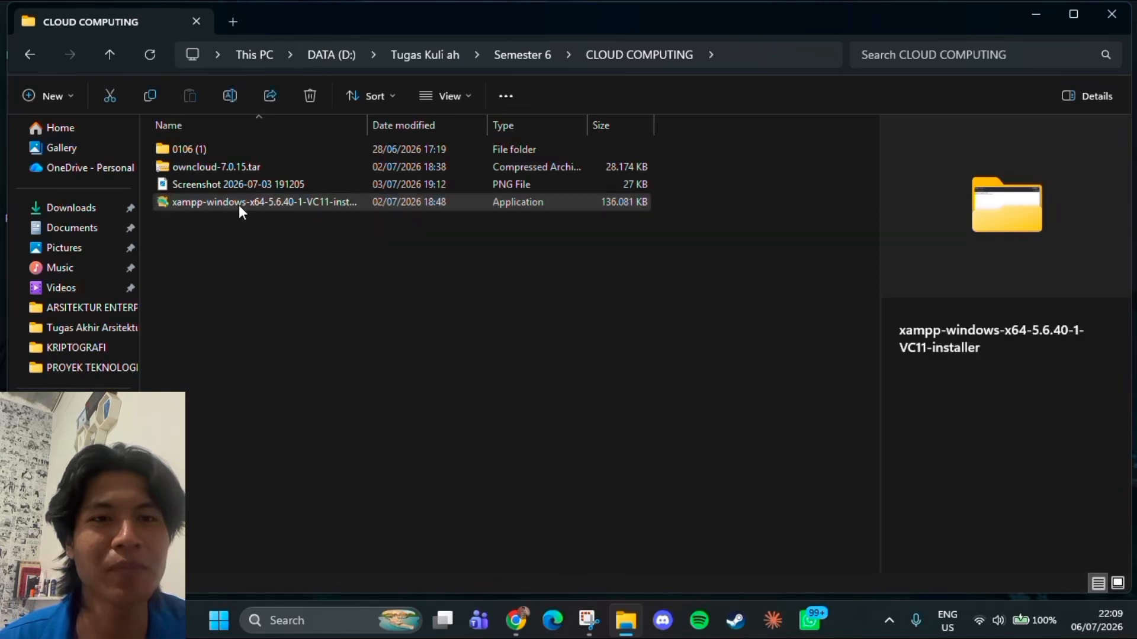
click(311, 219)
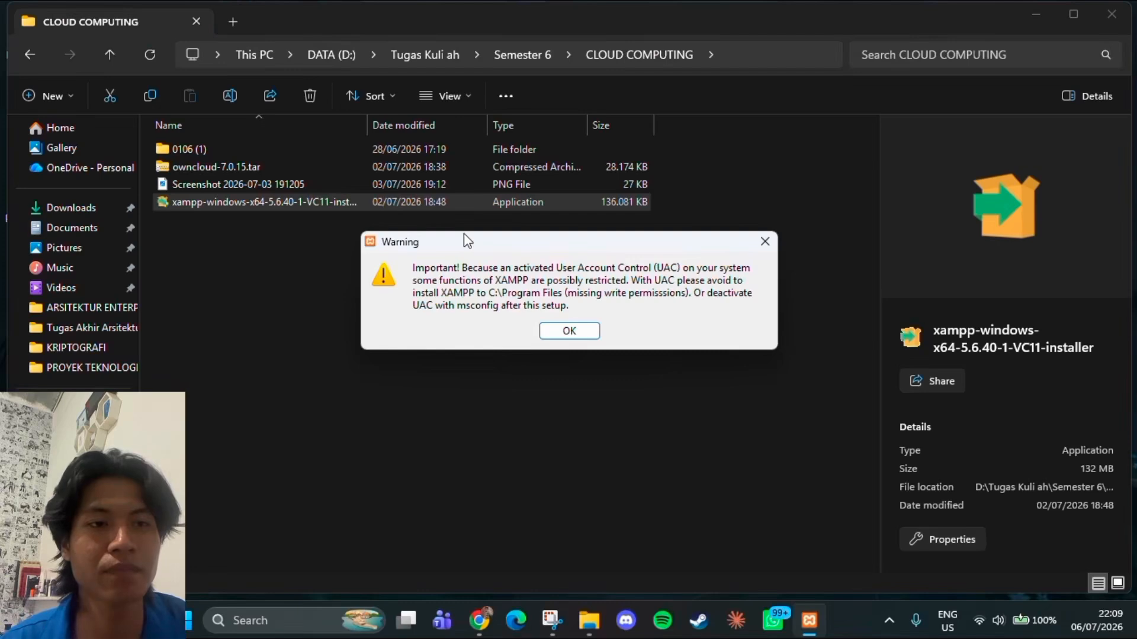
click(573, 336)
Proceed through the XAMPP setup with all components selected, C:\xampp as the installation folder and the Bitnami option left enabled
click(670, 471)
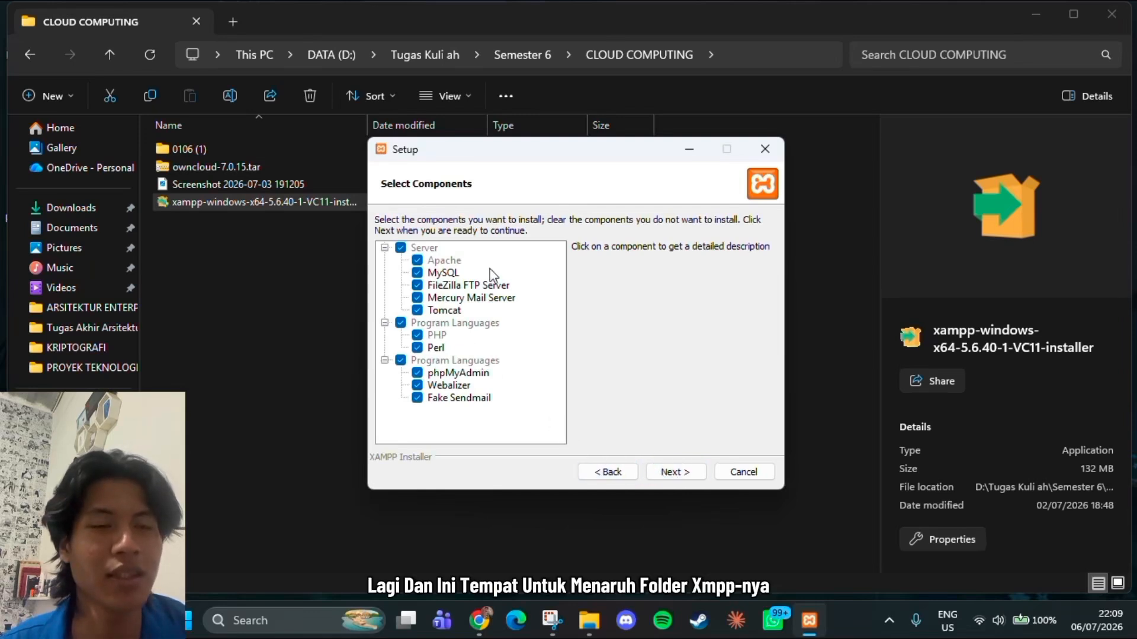
click(679, 478)
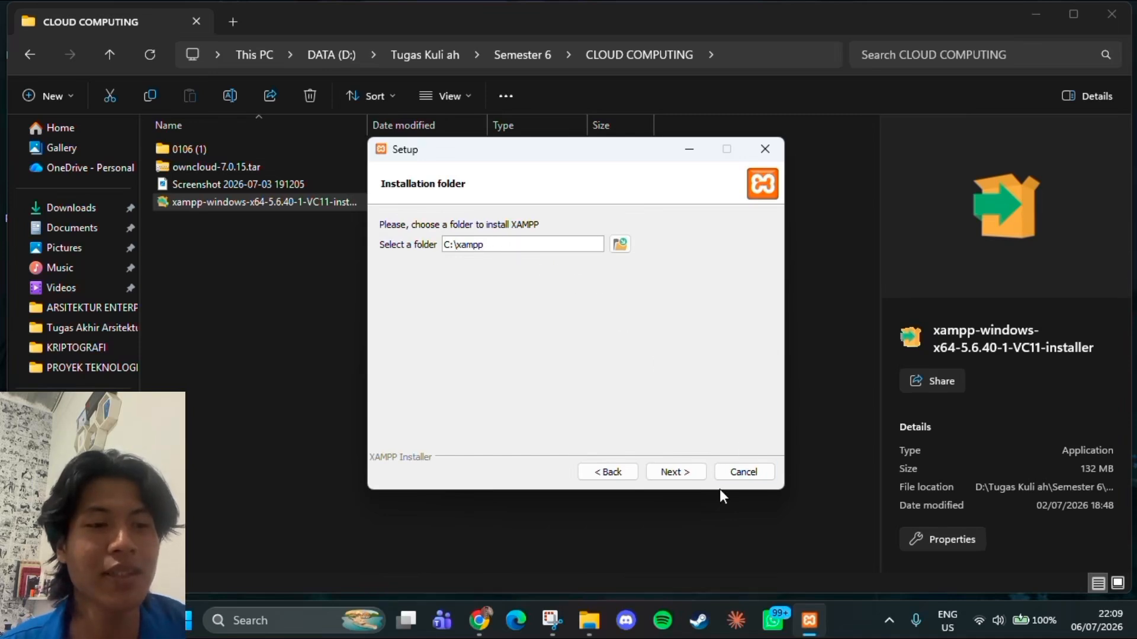
click(674, 473)
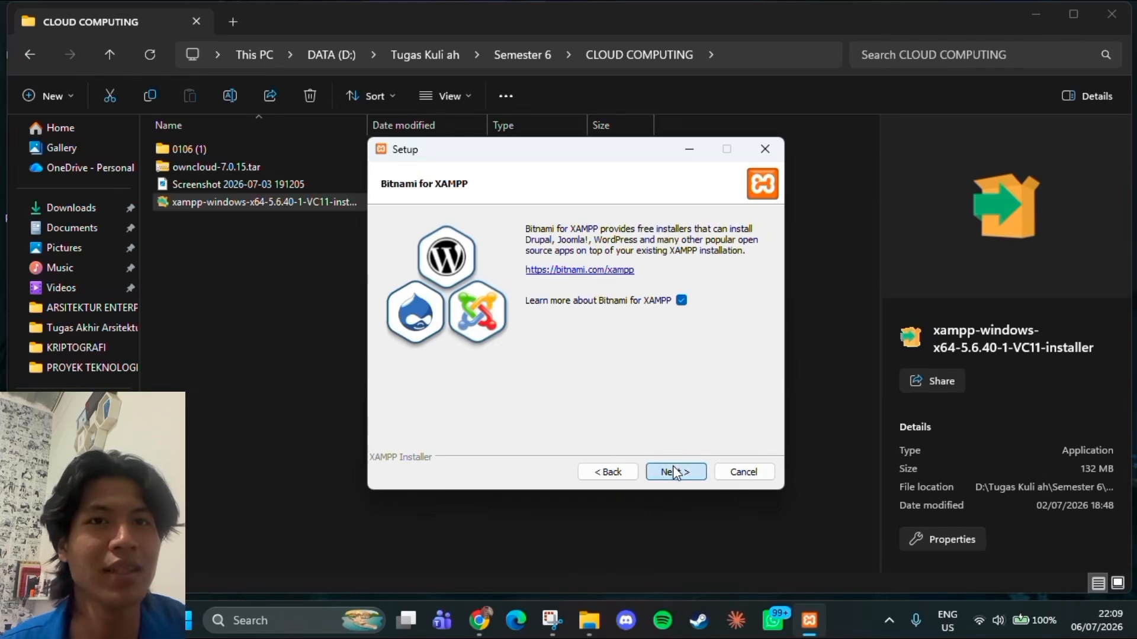
click(673, 472)
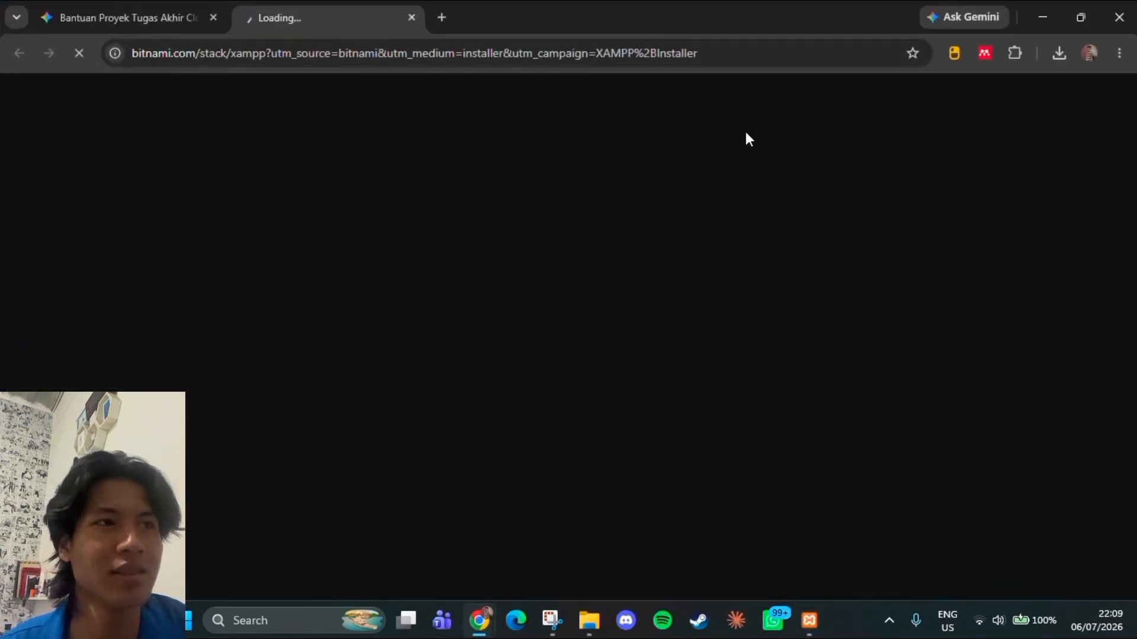
Close the Bitnami page, minimize the browser and continue the XAMPP setup to the installation
click(412, 18)
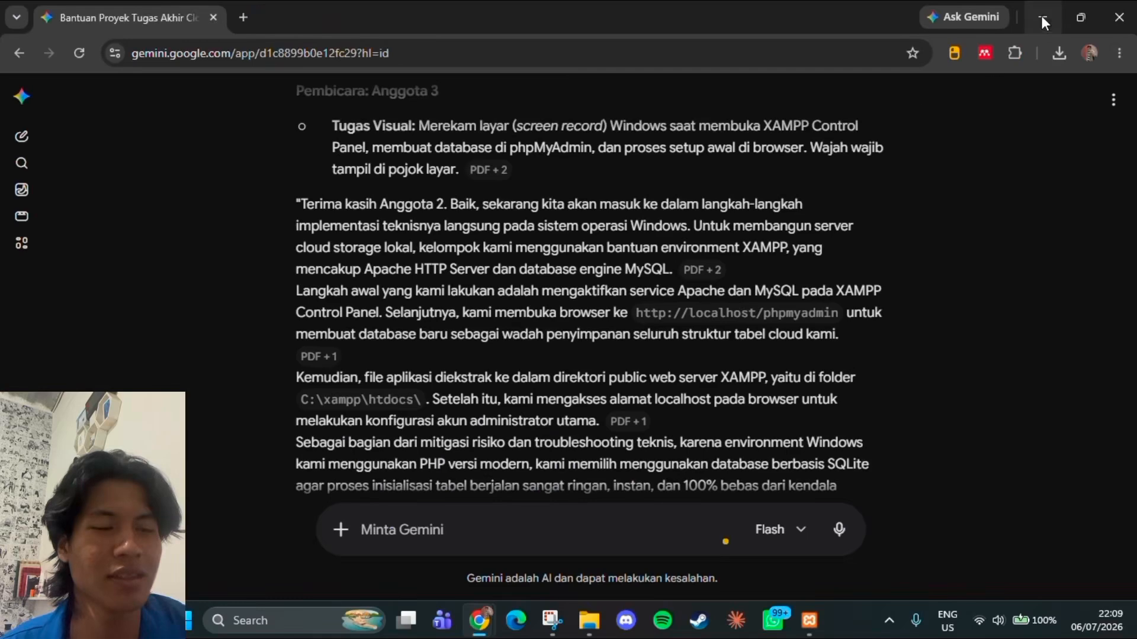
click(1035, 19)
click(698, 472)
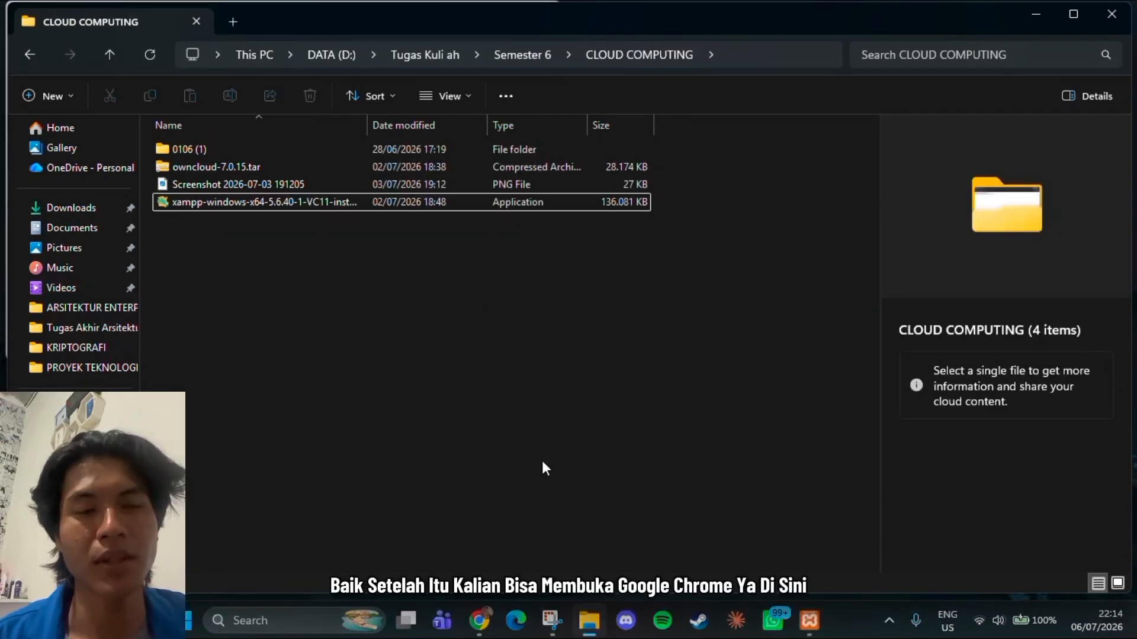
Open a new Chrome window and load localhost/phpmyadmin
right_click(480, 620)
click(460, 466)
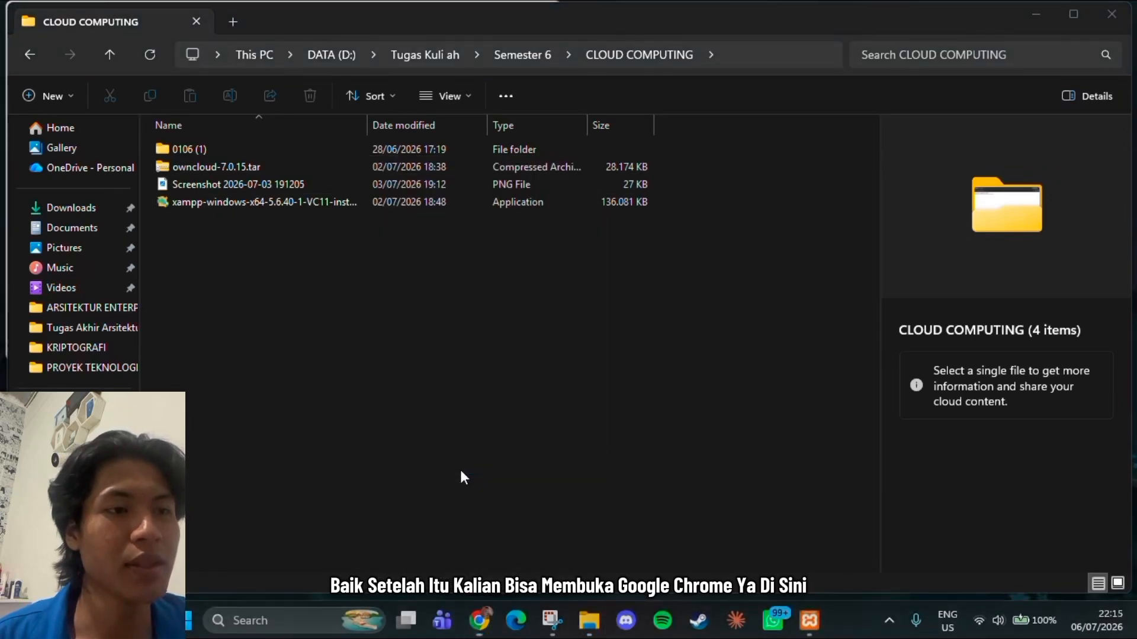
click(806, 113)
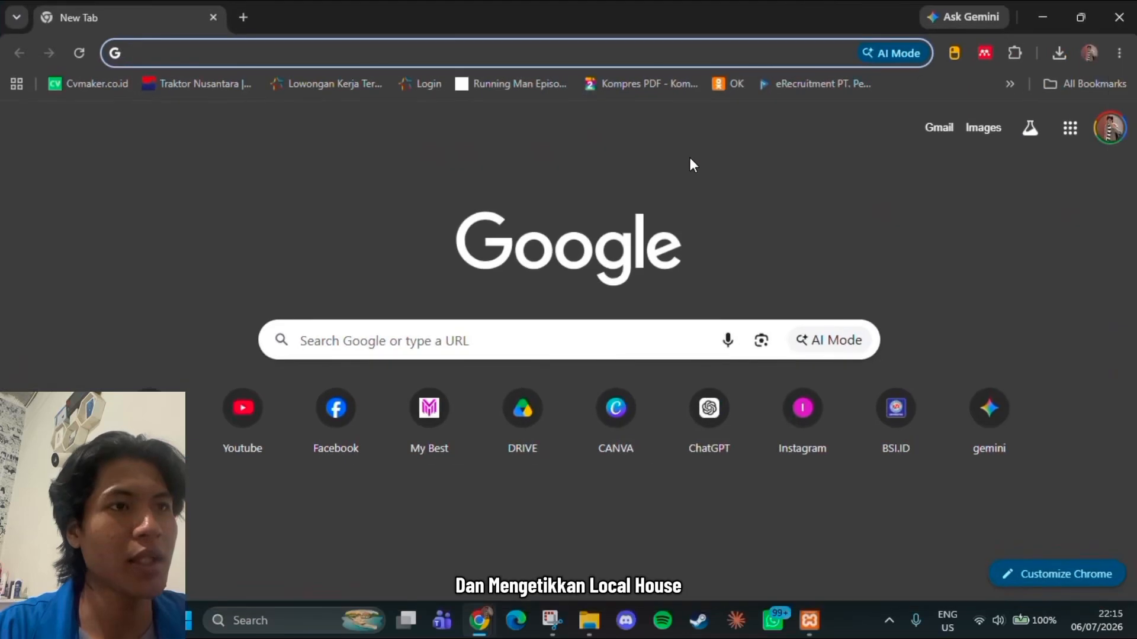
text(localhost/phpmyadmin/)
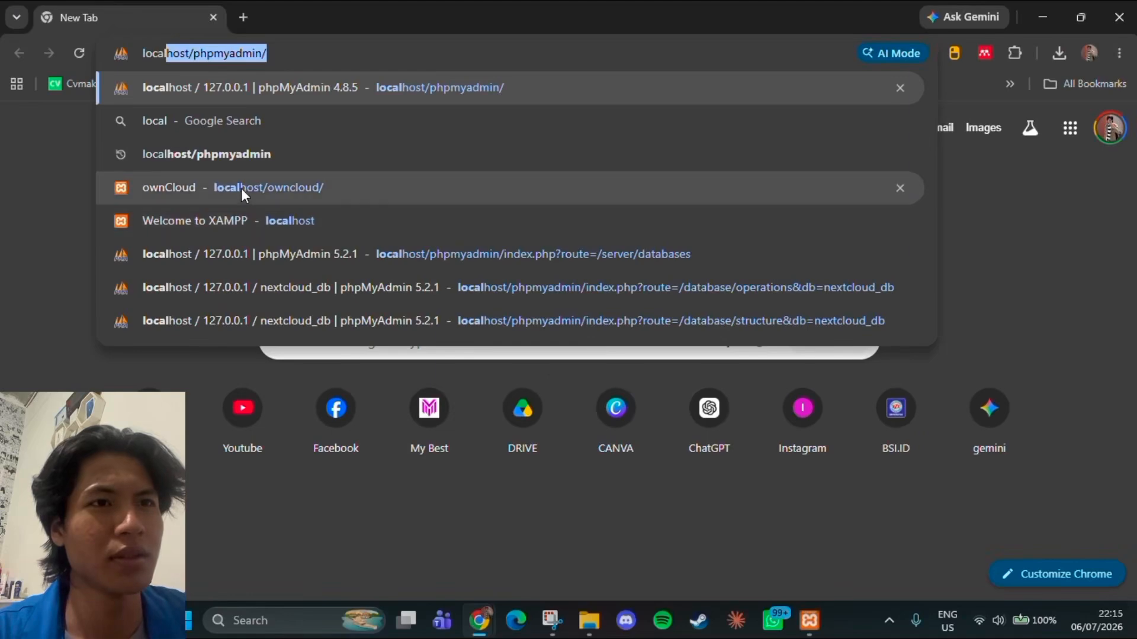
click(268, 87)
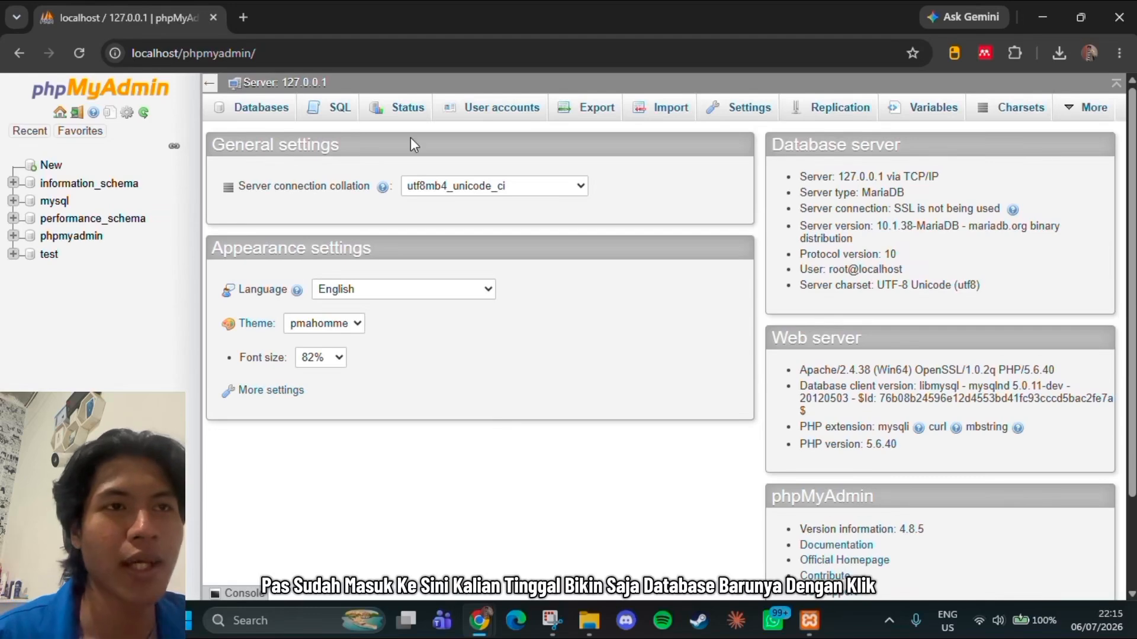
Create a new database named owncloud_db with the latin1_swedish_ci collation
click(33, 169)
click(308, 241)
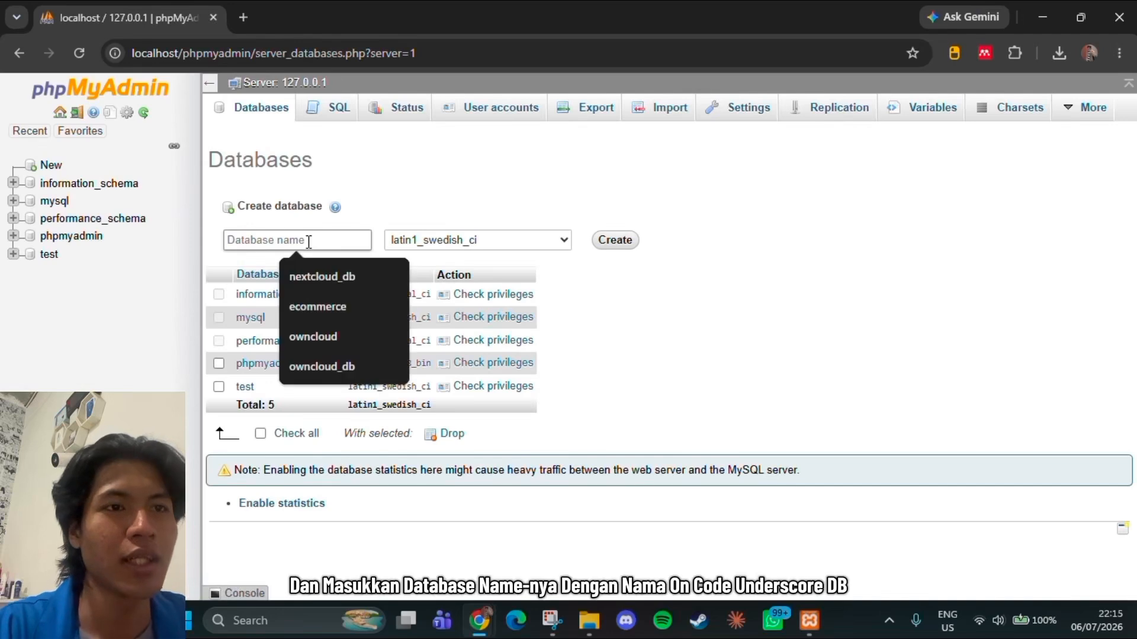
text(ownc)
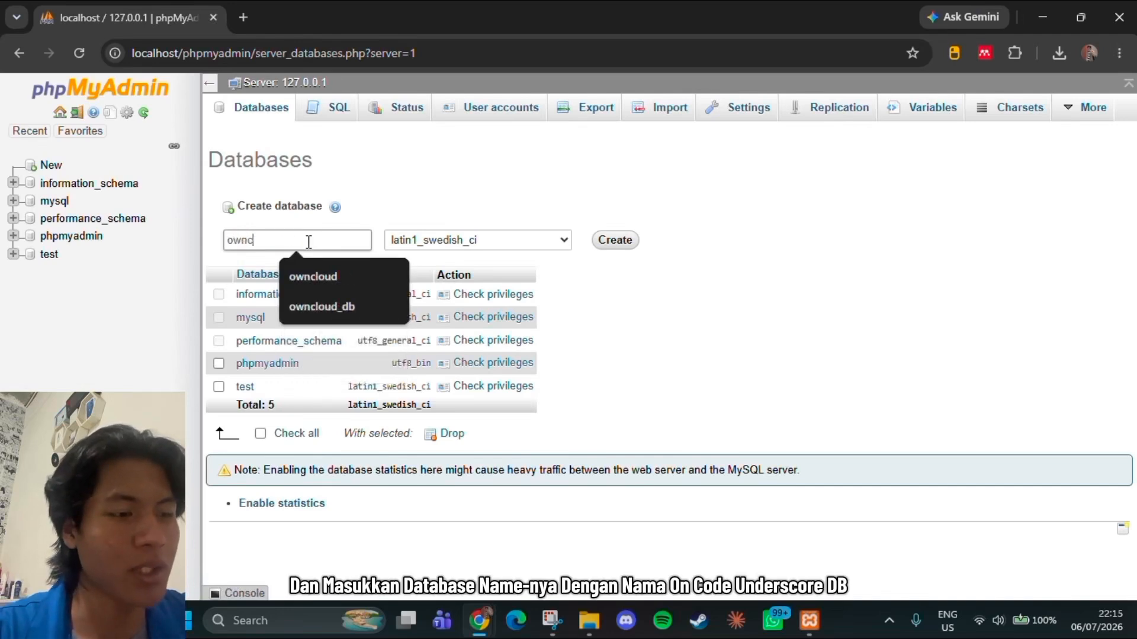
text(loud_)
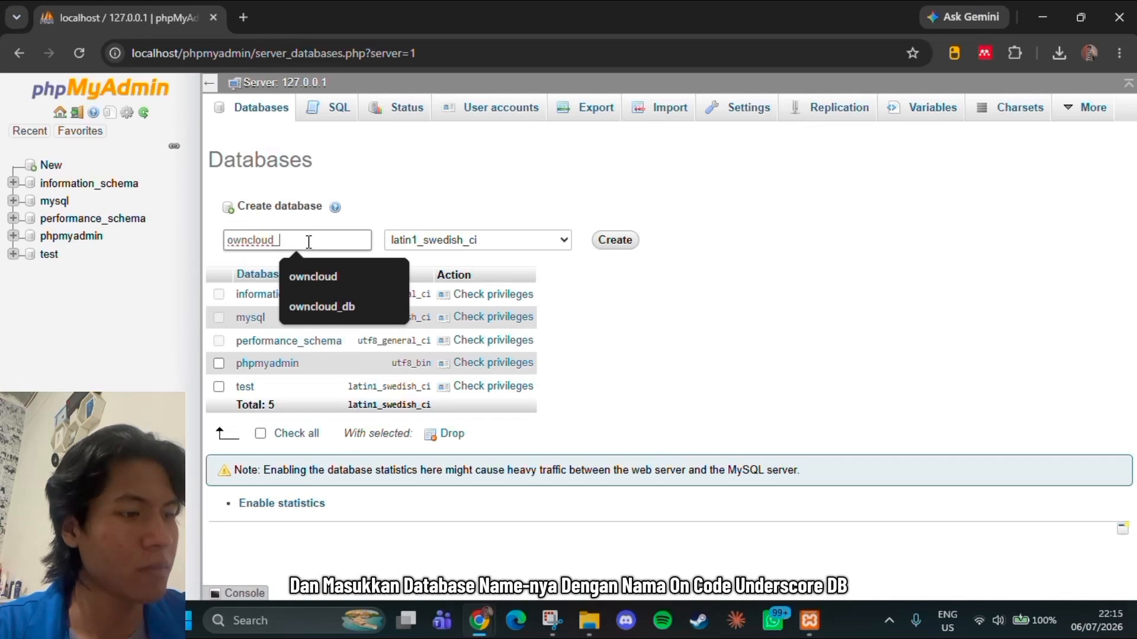
text(db)
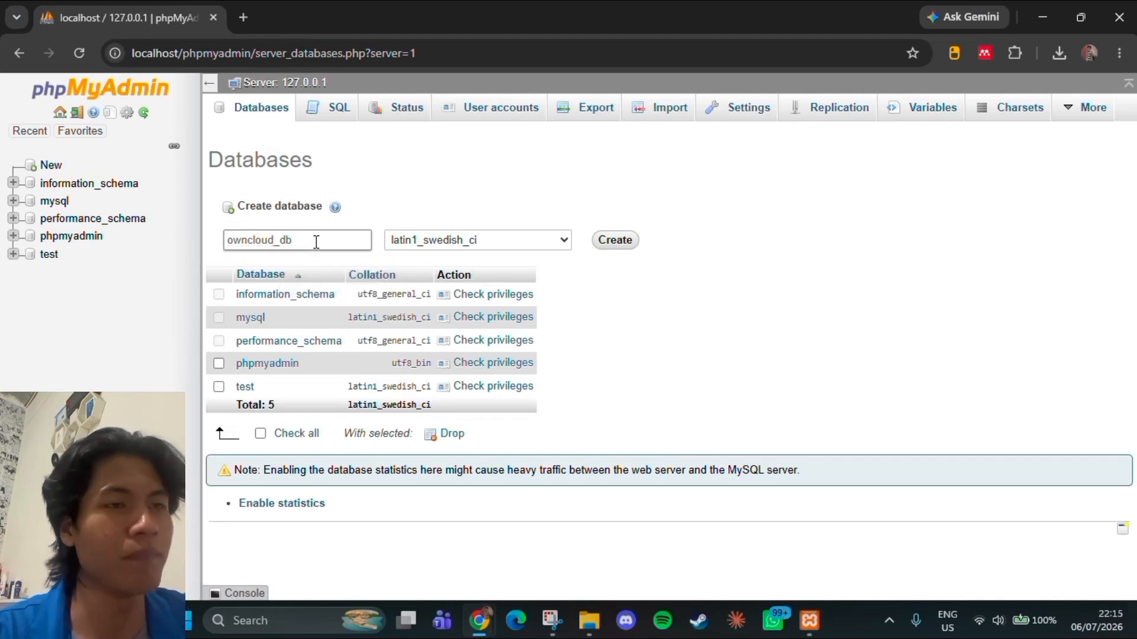
click(615, 240)
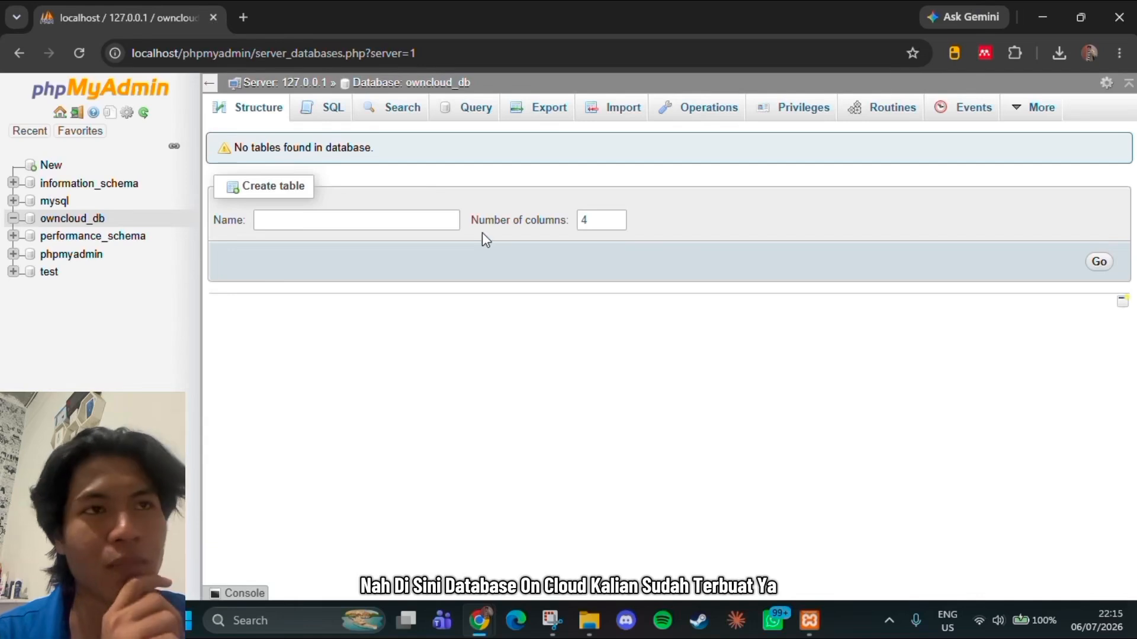
Return to File Explorer and extract the owncloud-7.0.15.tar archive with WinRAR into C:\xampp\htdocs
click(1053, 24)
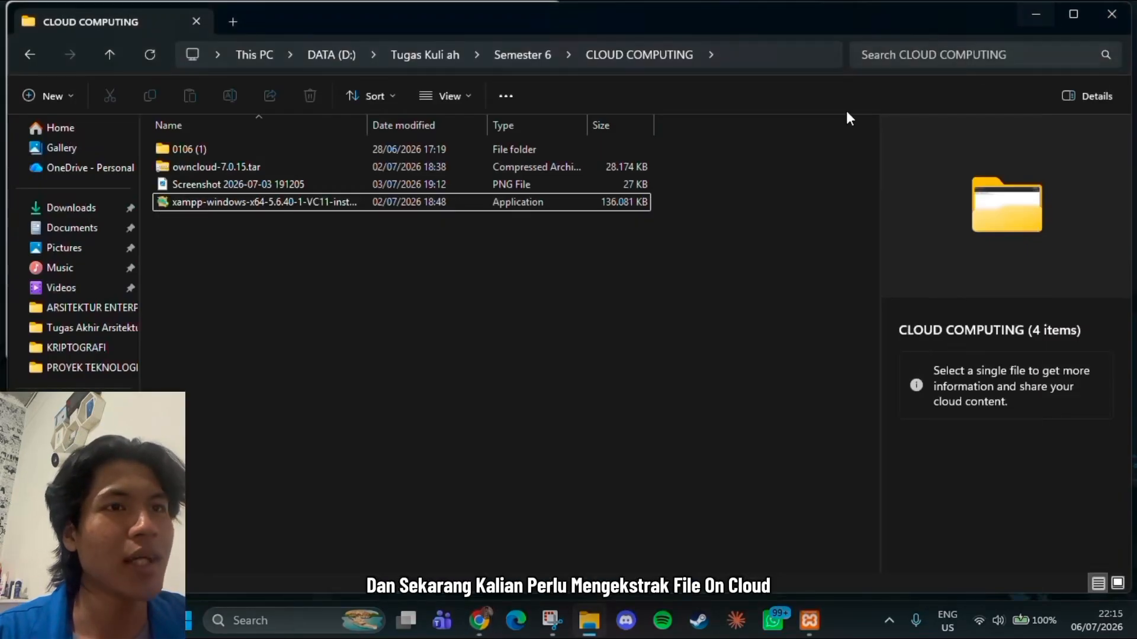
click(200, 174)
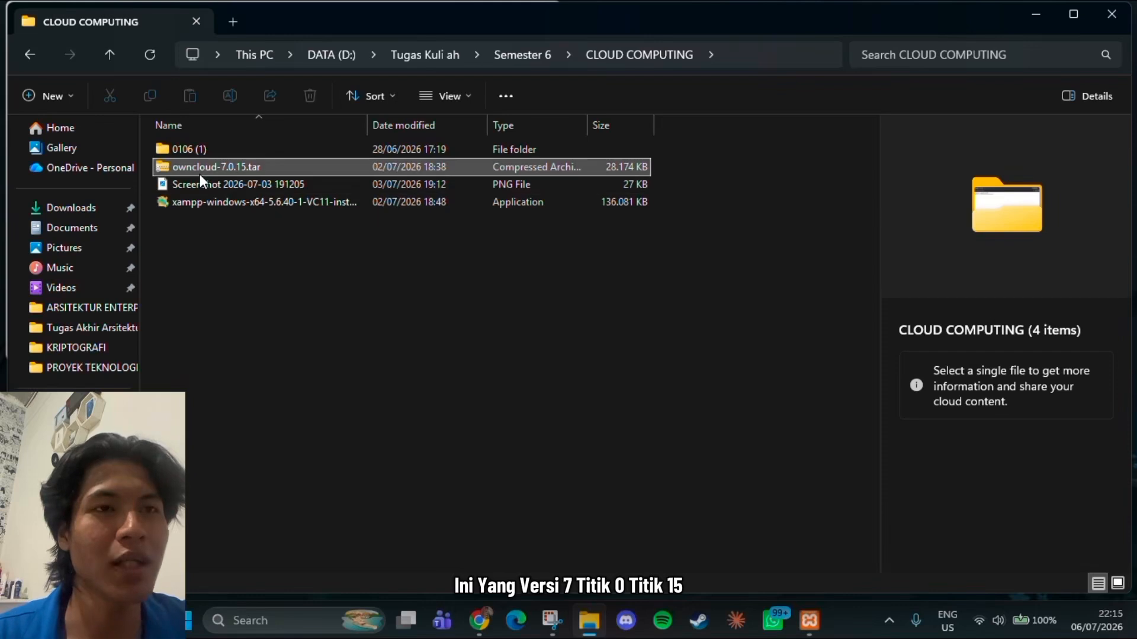
right_click(204, 175)
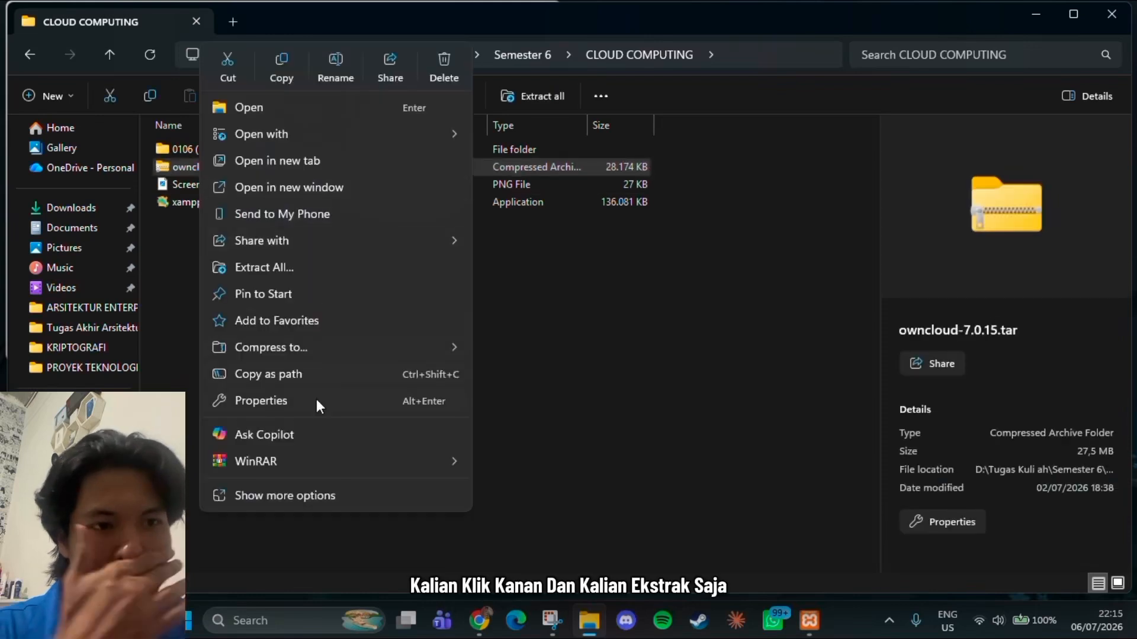
mouse_move(307, 460)
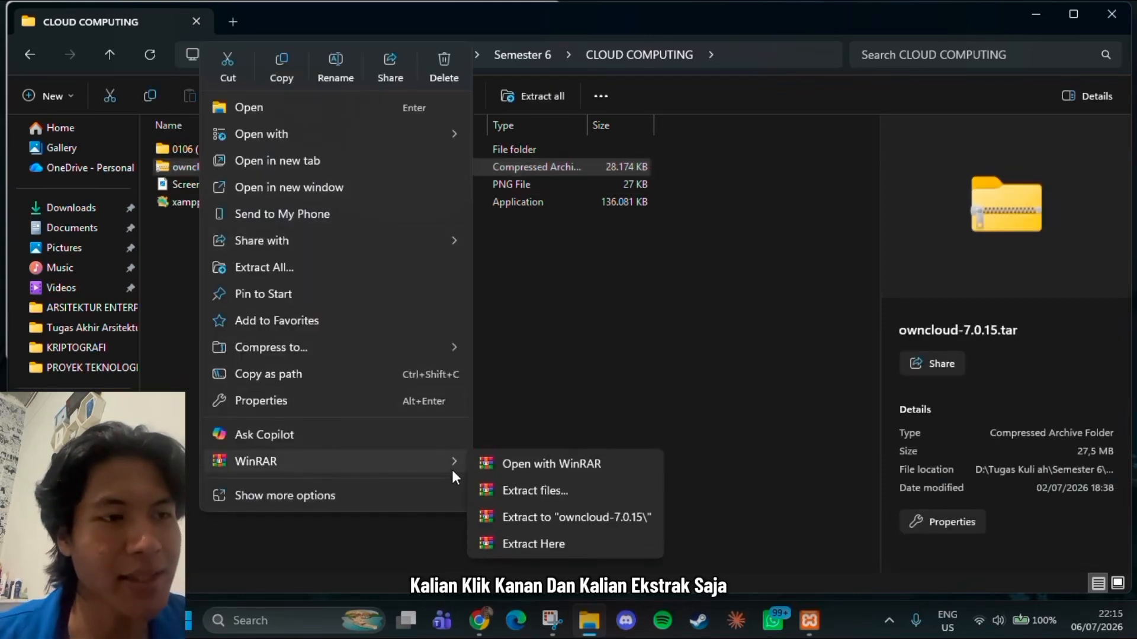
click(532, 500)
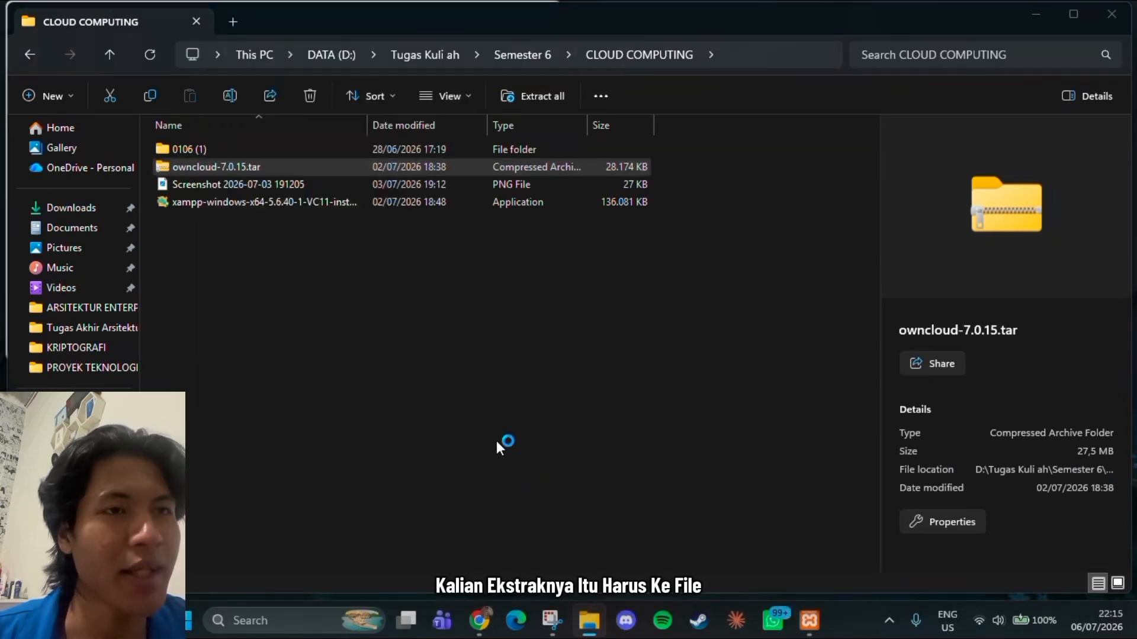
click(596, 391)
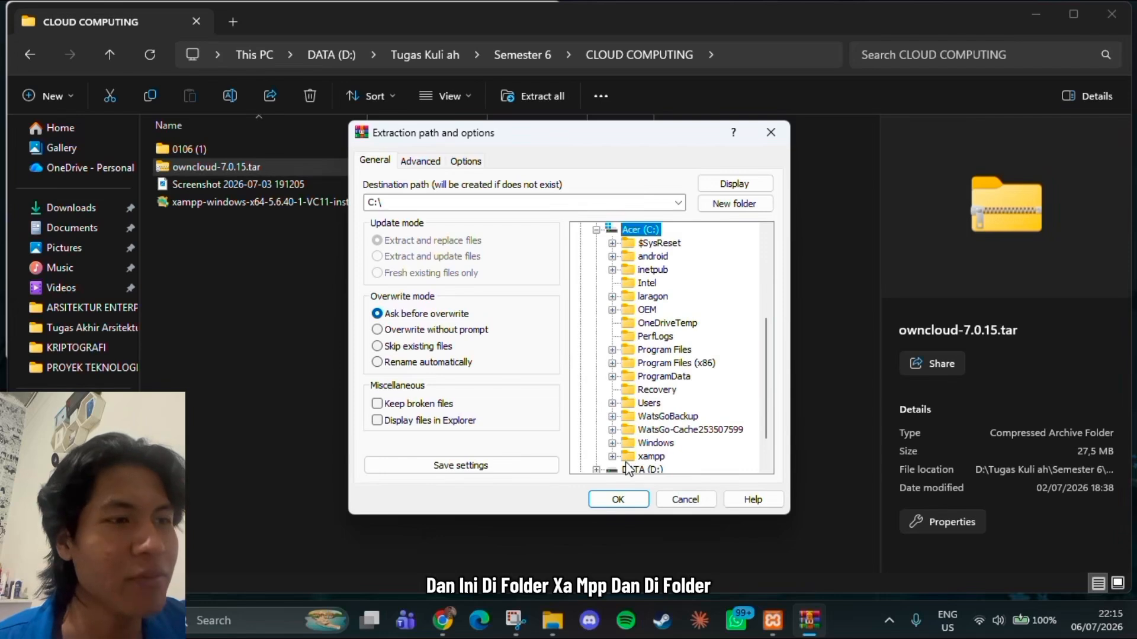
click(612, 456)
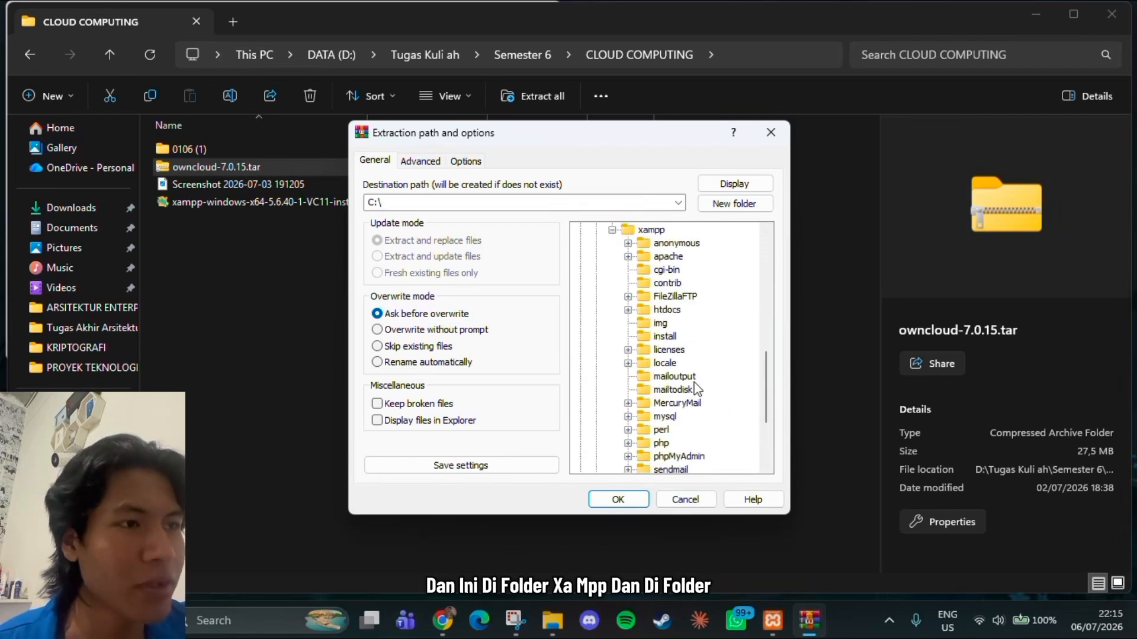
click(658, 309)
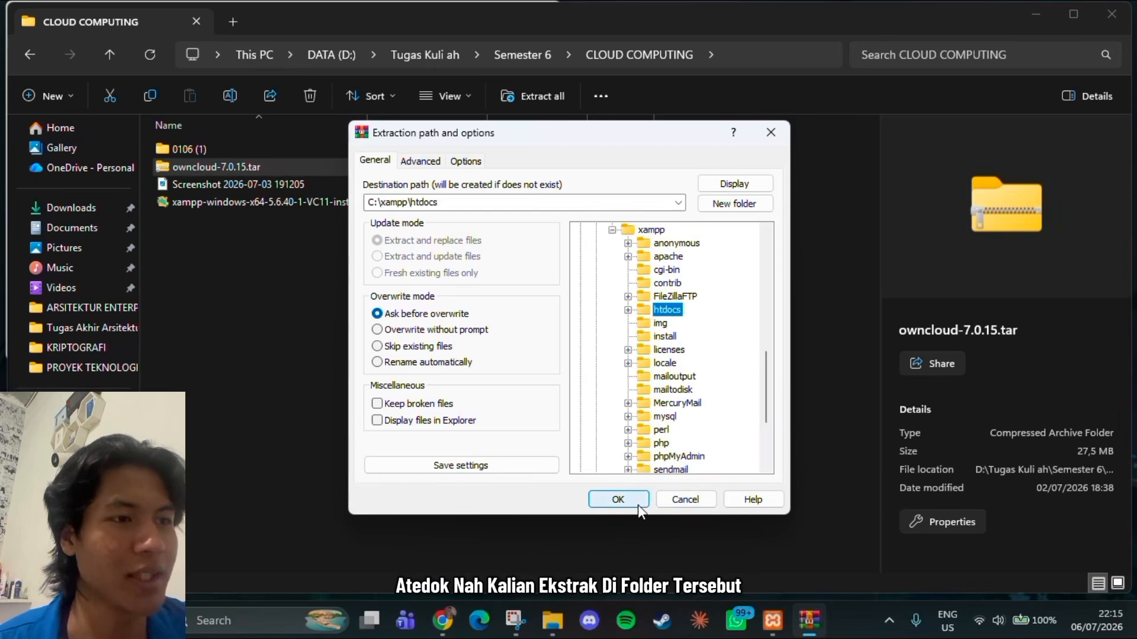
click(638, 504)
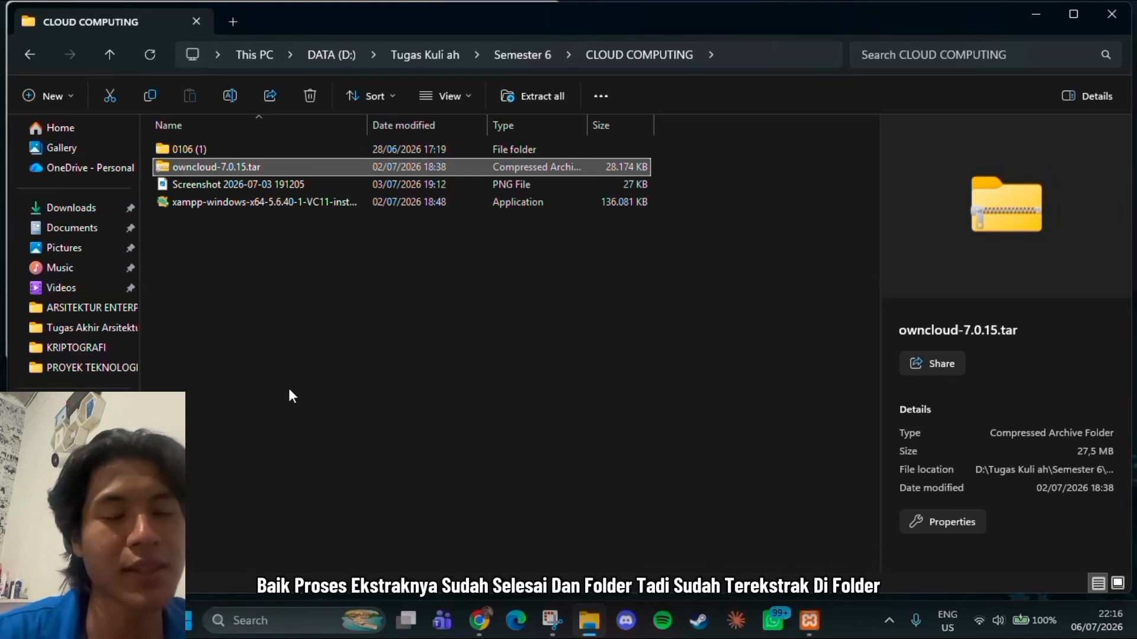
Browse to C:\xampp\htdocs to check for the extracted owncloud folder, then minimize File Explorer
click(71, 428)
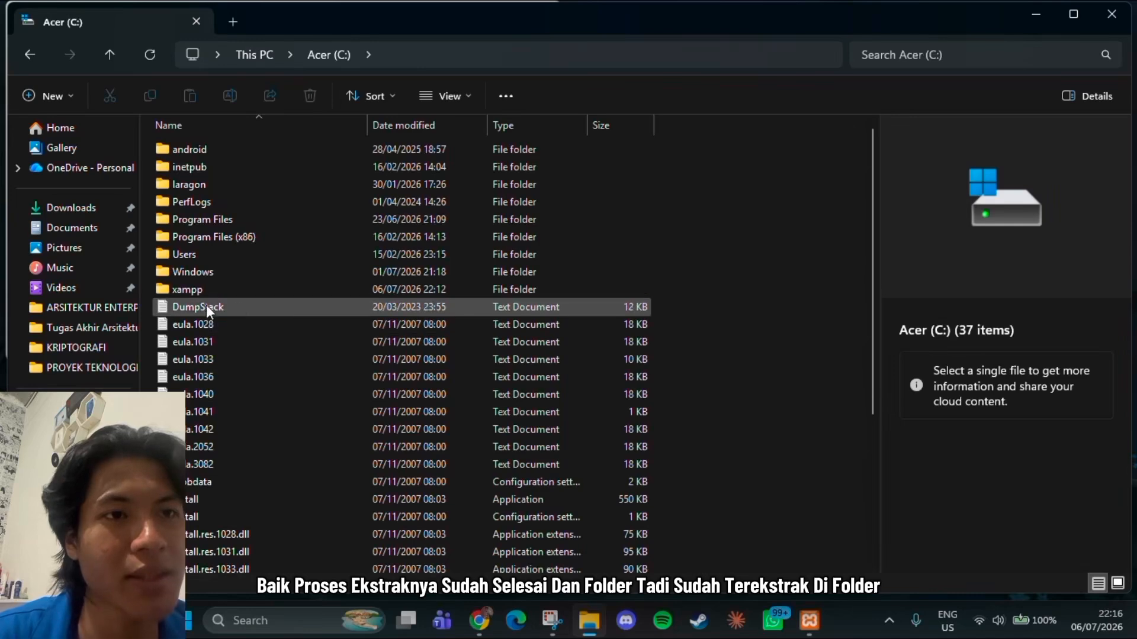
click(175, 296)
double_click(175, 298)
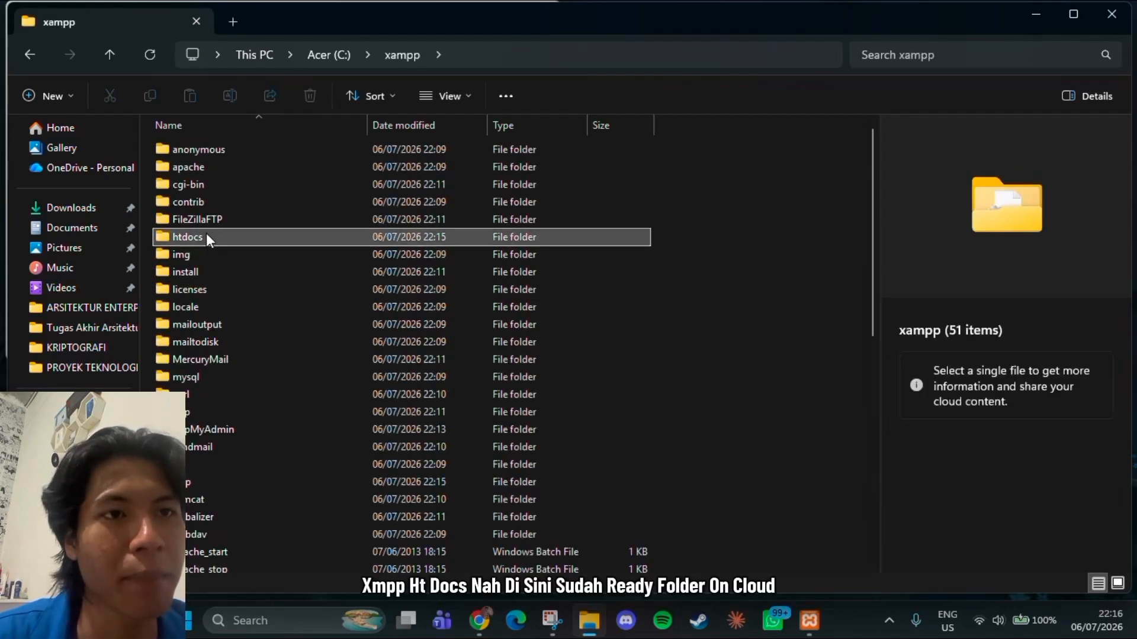
double_click(206, 234)
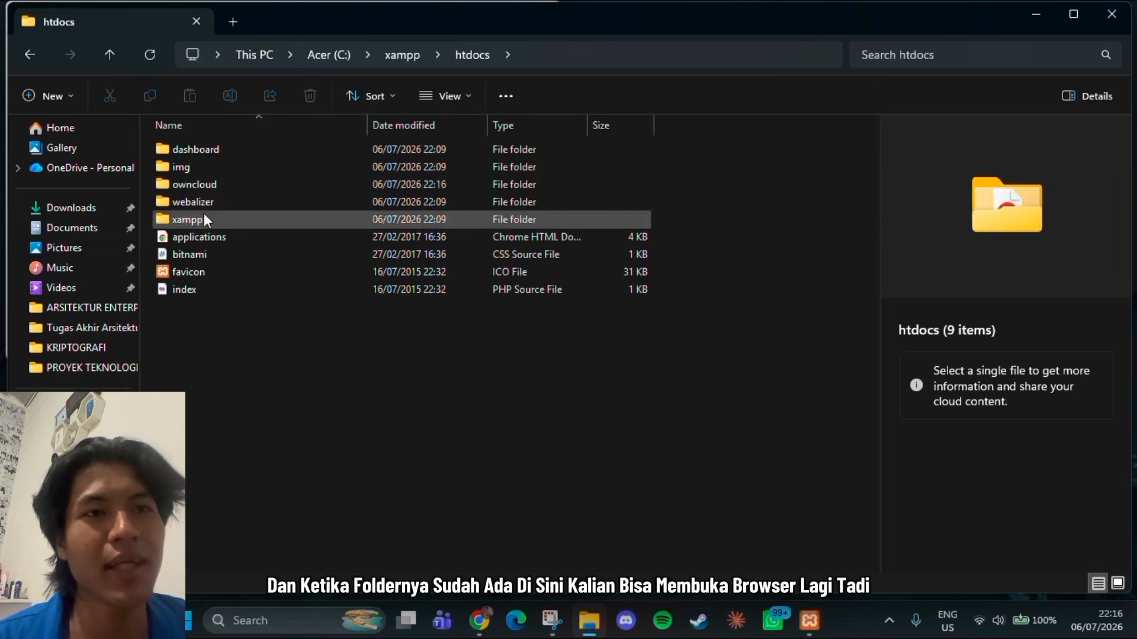
click(1043, 20)
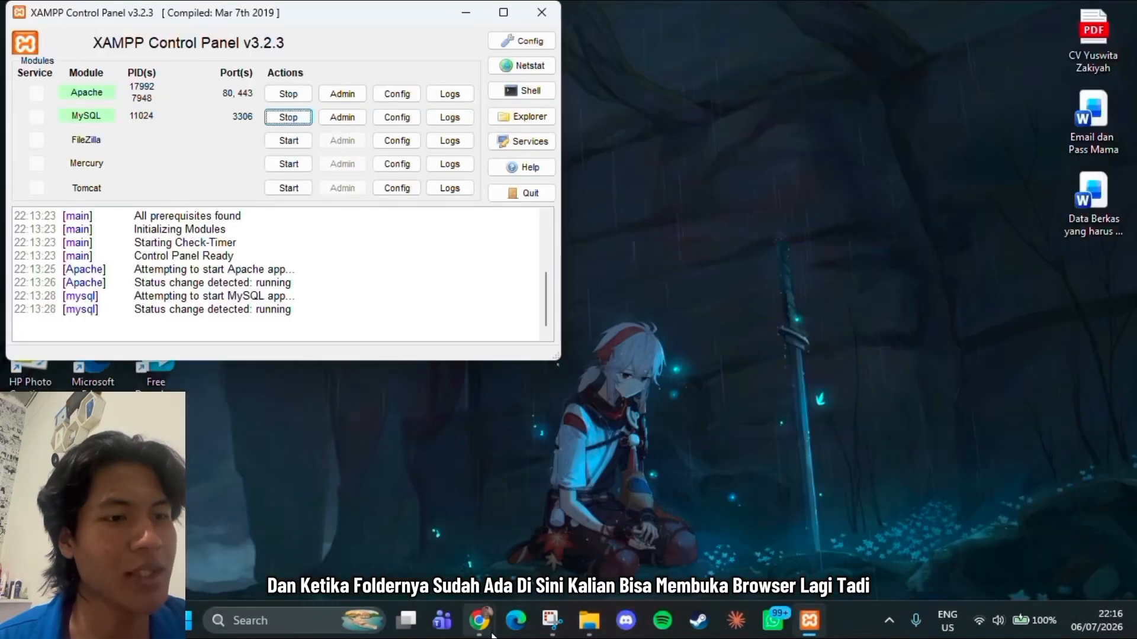
Switch to the Chrome window with phpMyAdmin and load localhost/owncloud in a new tab
mouse_move(480, 619)
click(534, 569)
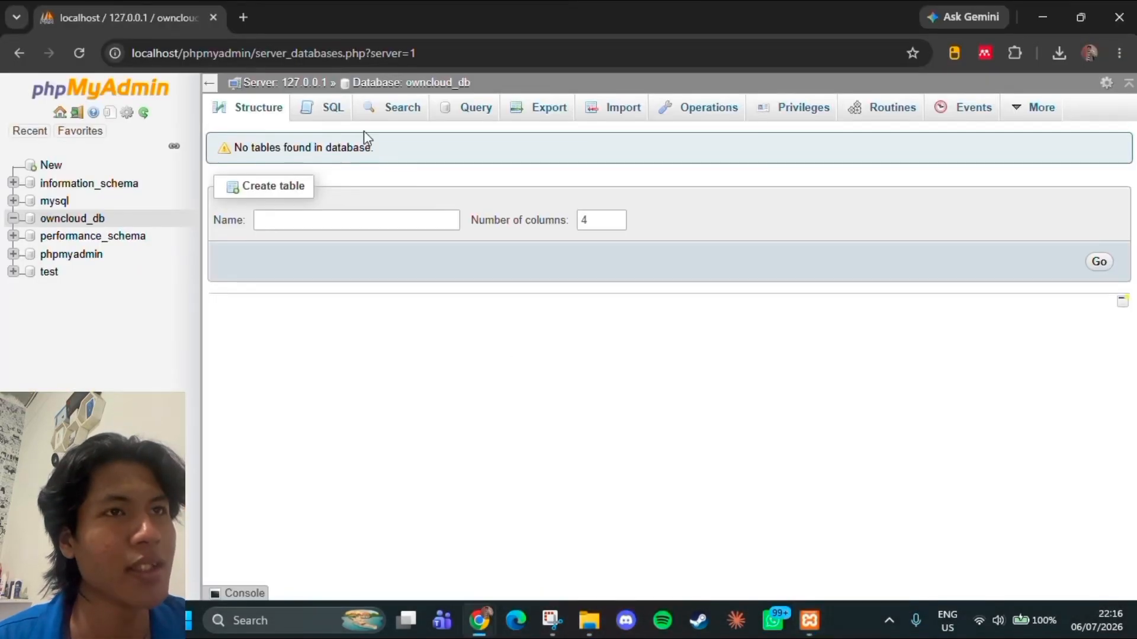
click(239, 18)
text(local)
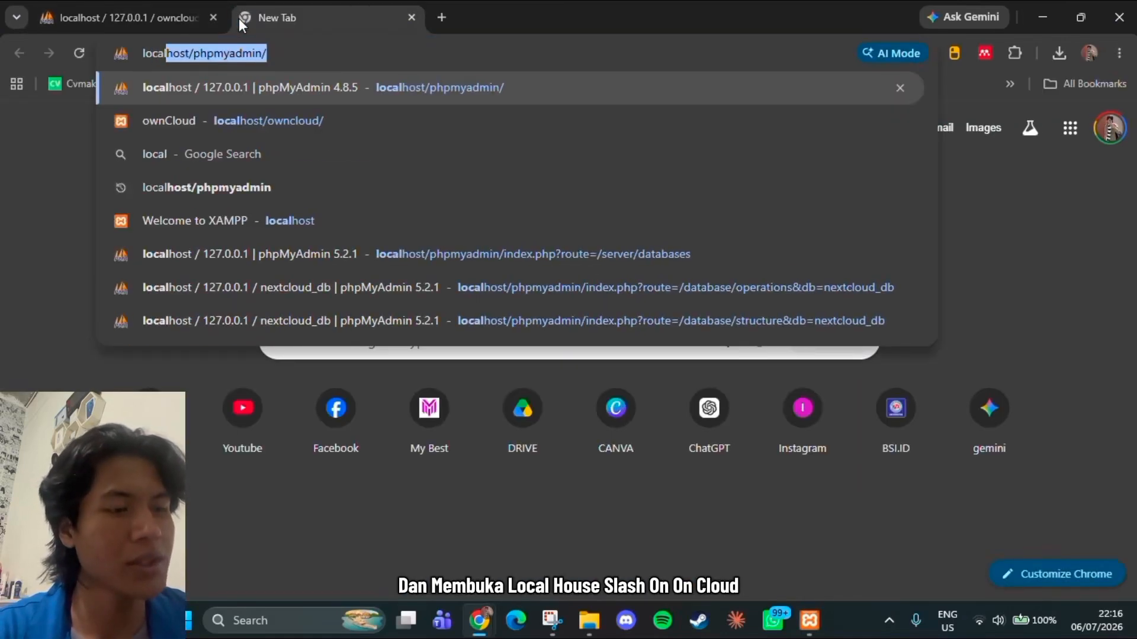
text(host)
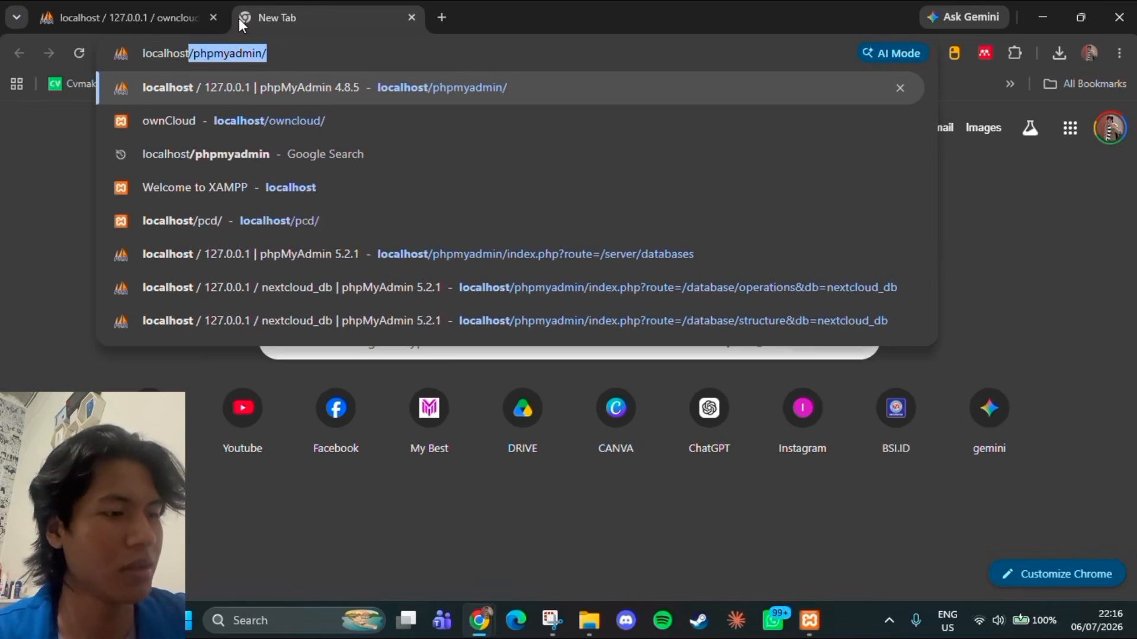
text(/o)
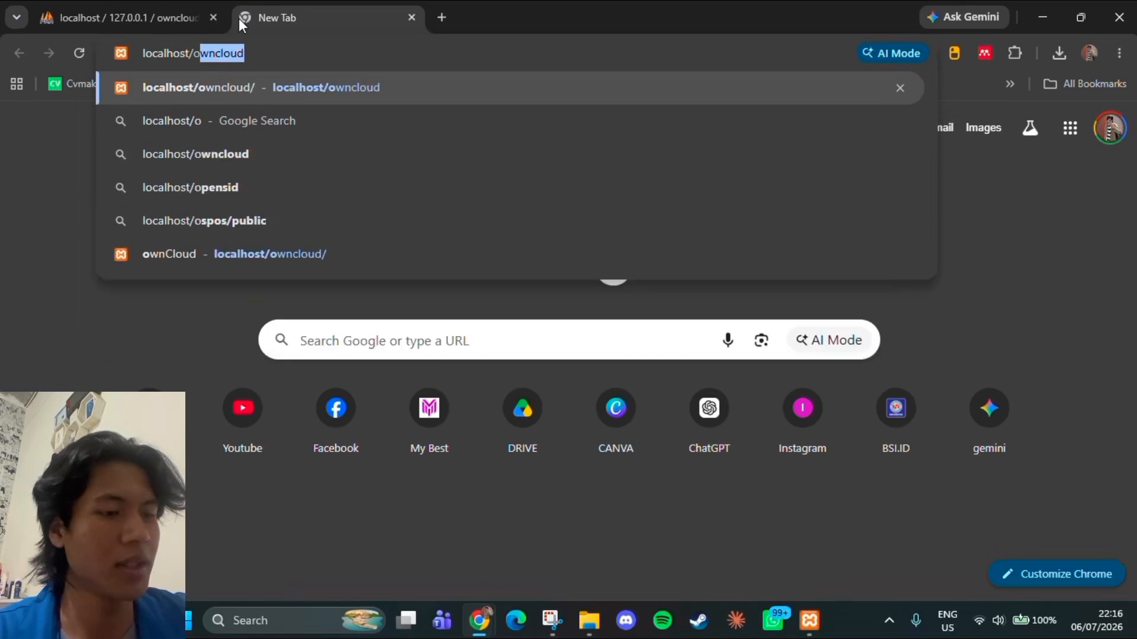
text(wncloud)
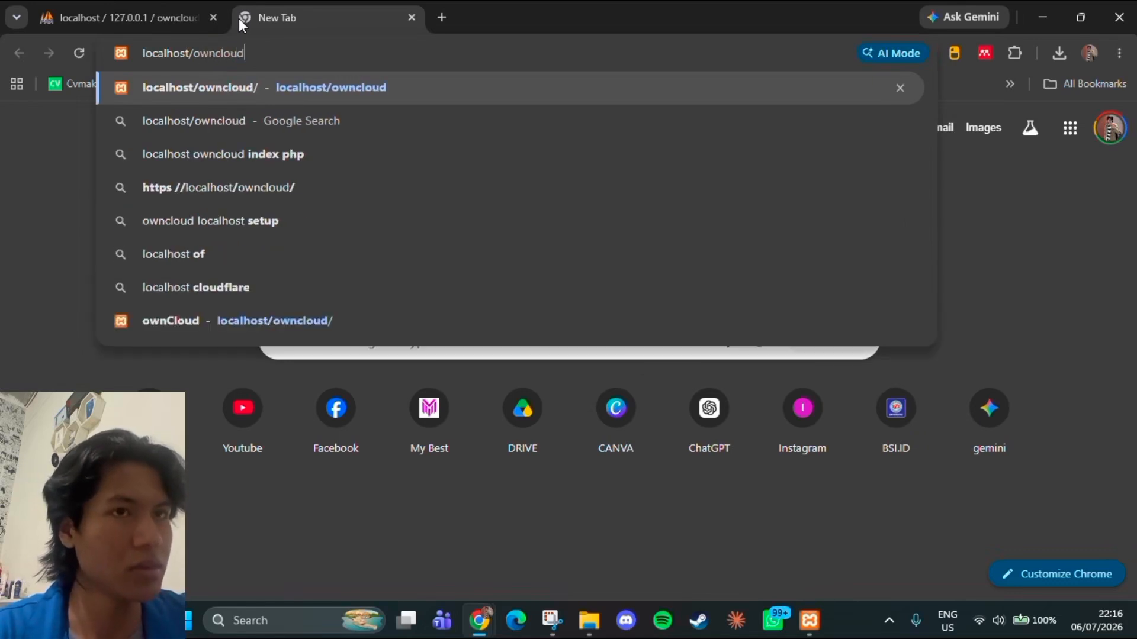
key(Return)
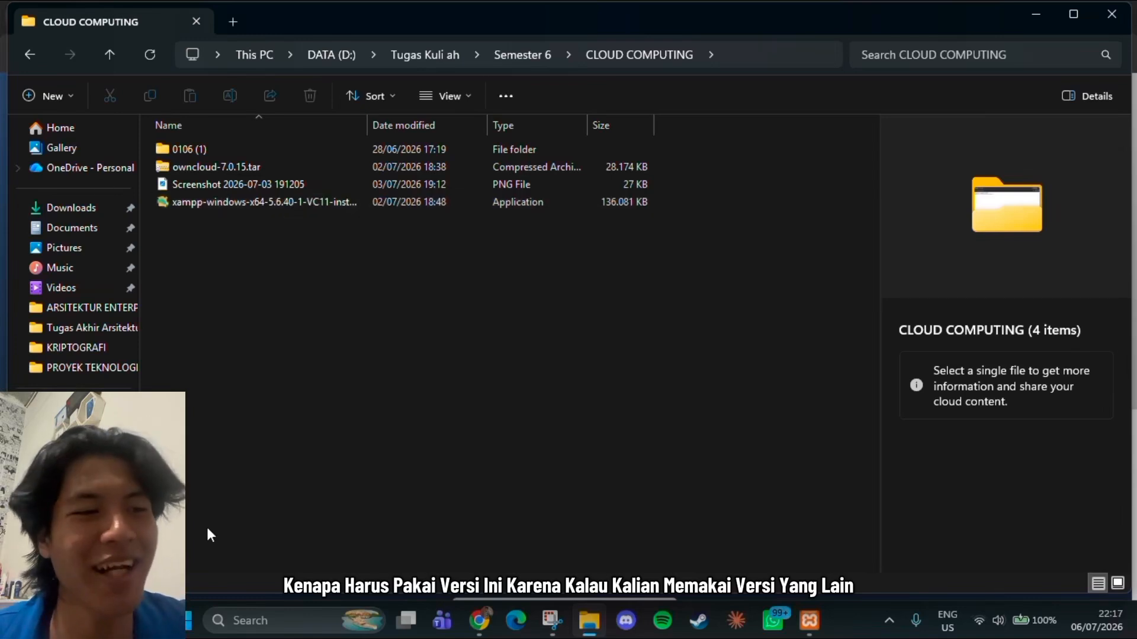
click(866, 629)
click(1036, 15)
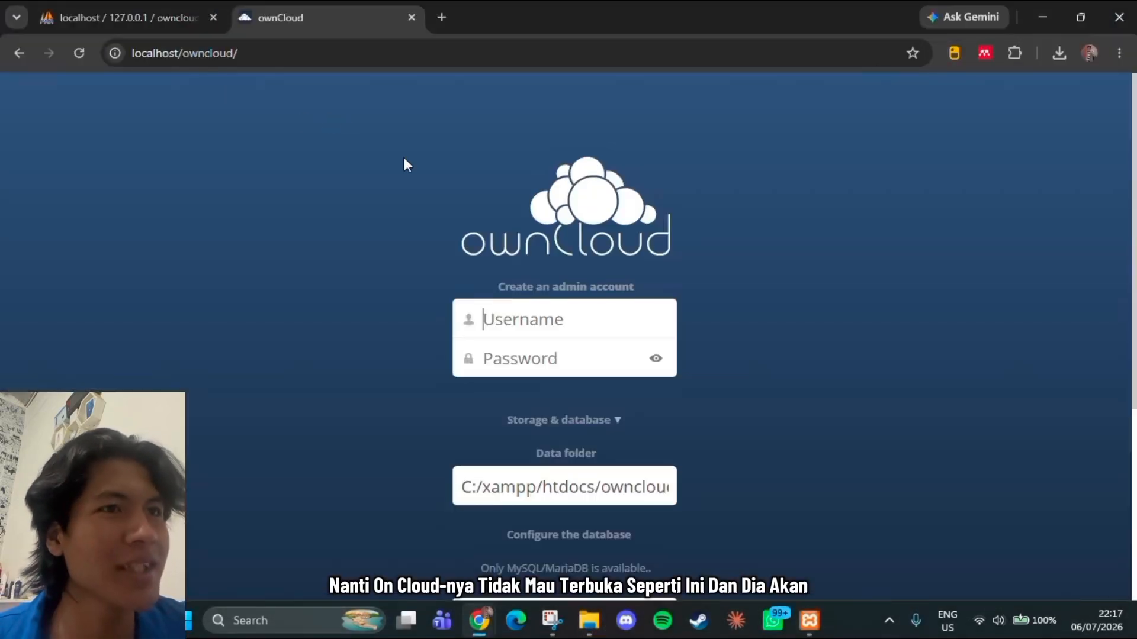
click(589, 621)
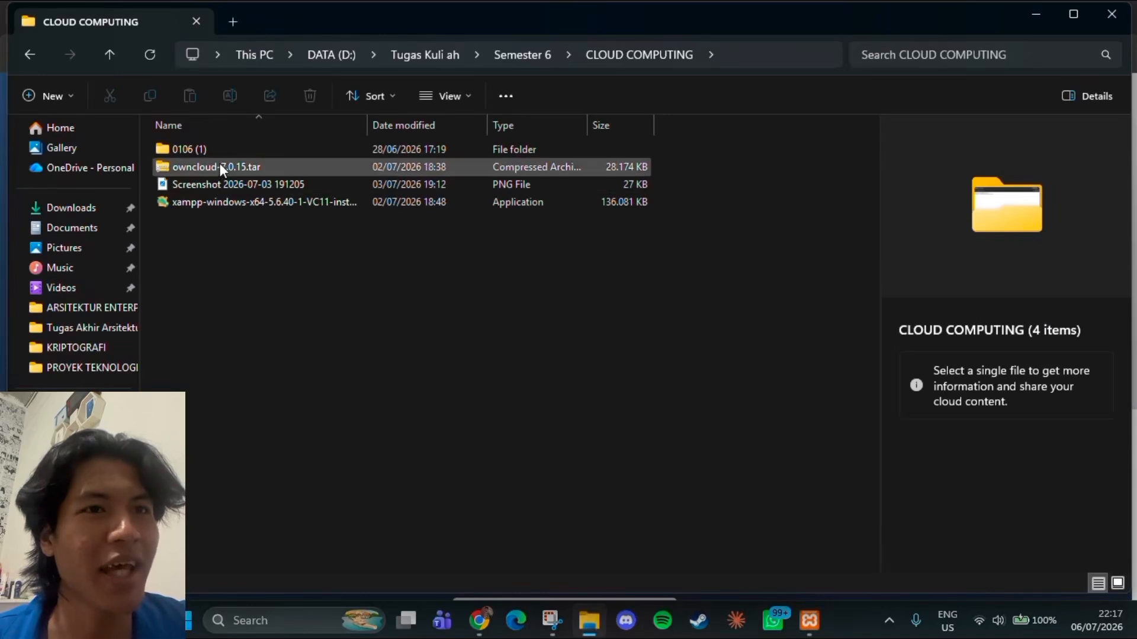
click(208, 183)
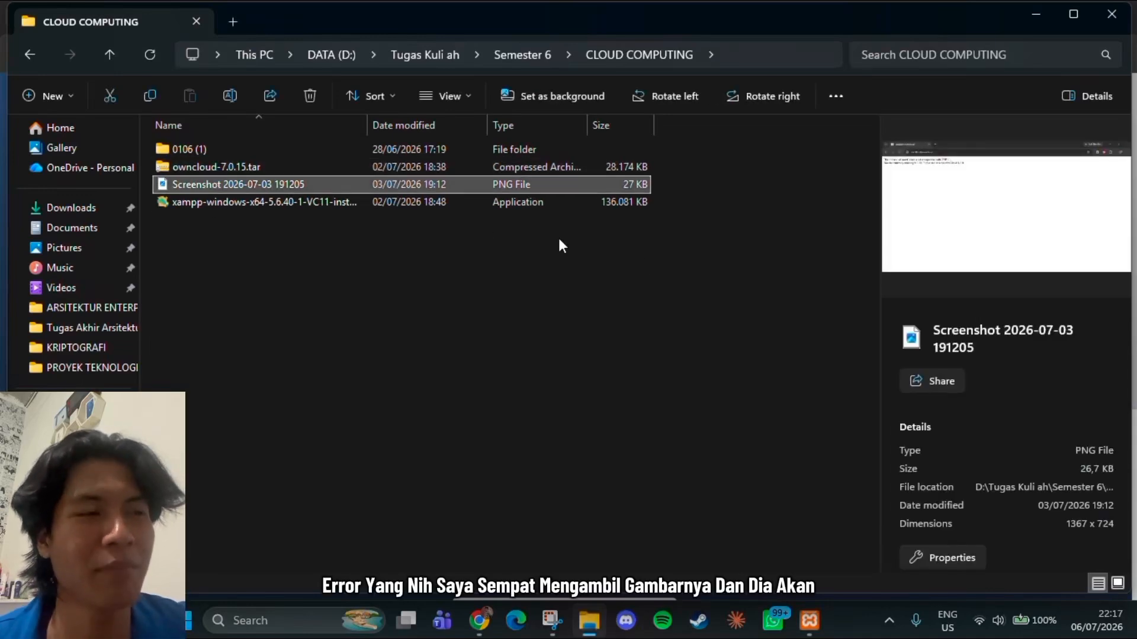
key(Return)
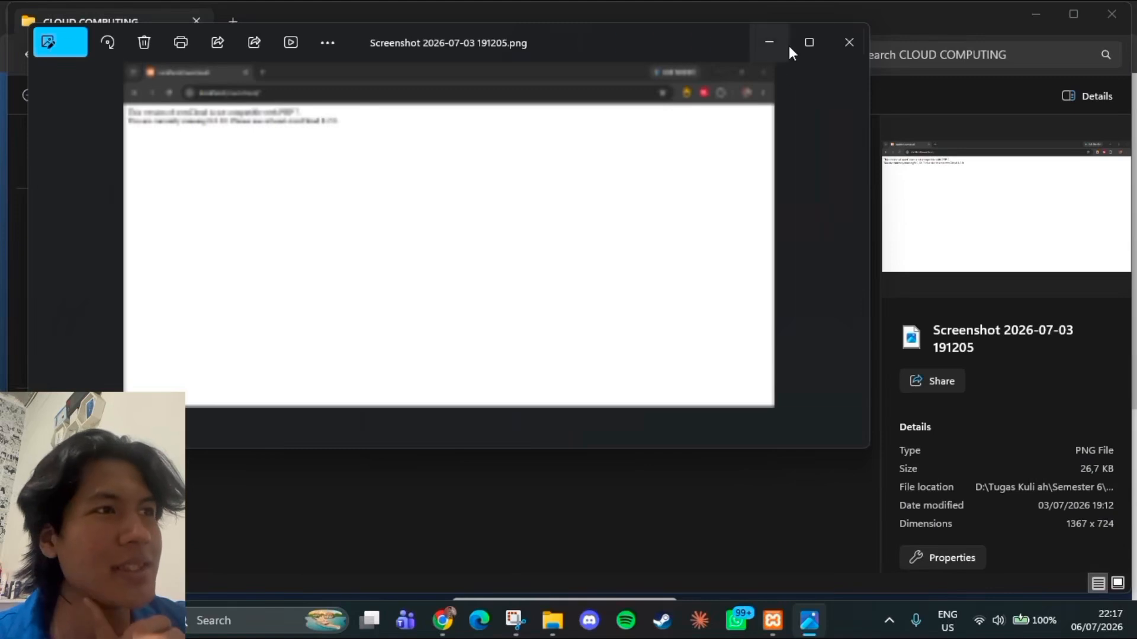
click(799, 42)
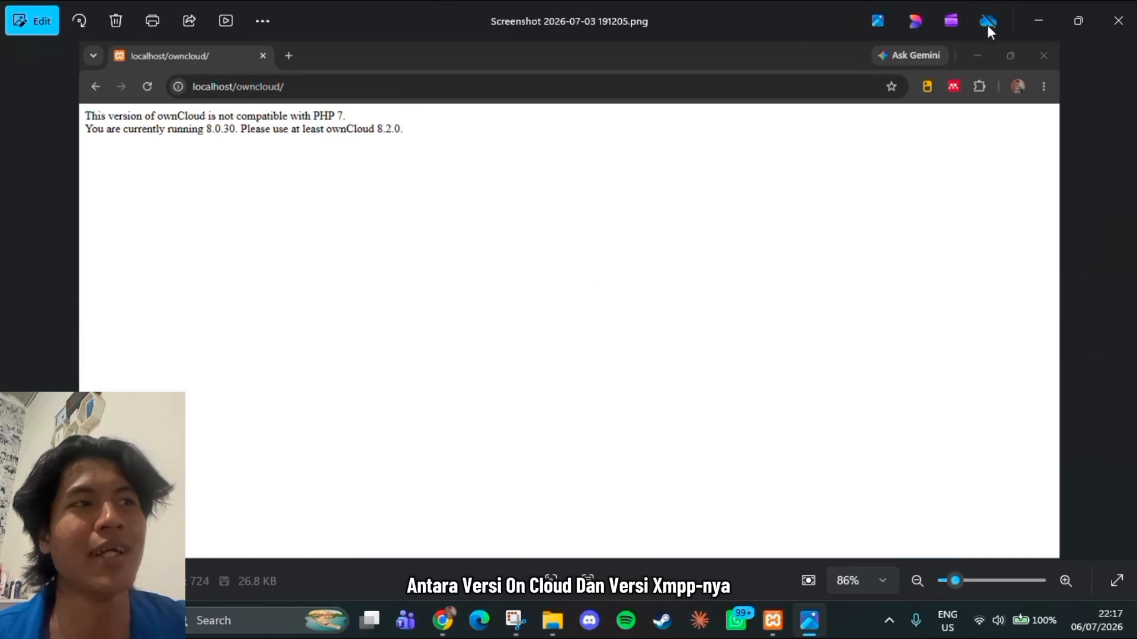
click(1119, 21)
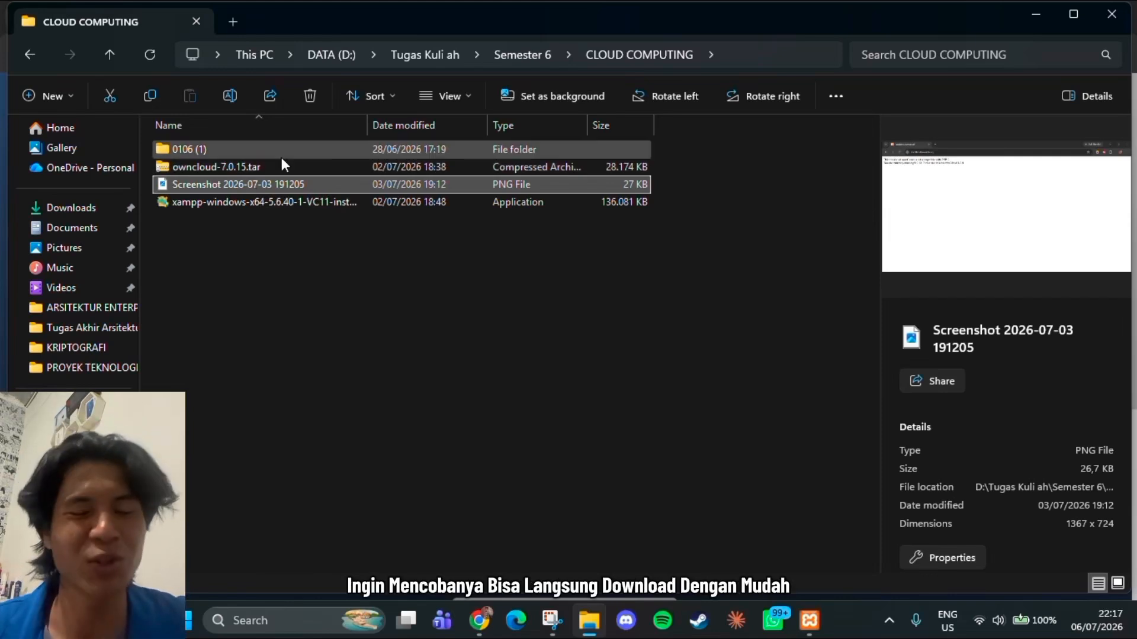
click(1036, 15)
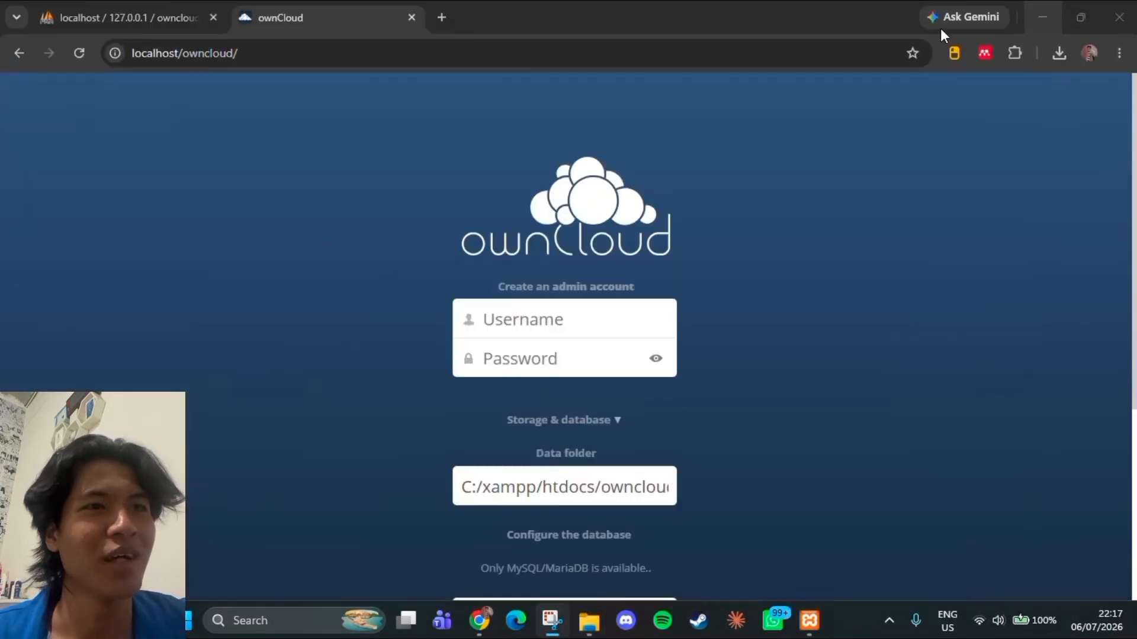
Fill in the admin account with the username kelompok 7 and the account password, making the password readable
scroll(586, 270, down, 4)
scroll(558, 263, up, 3)
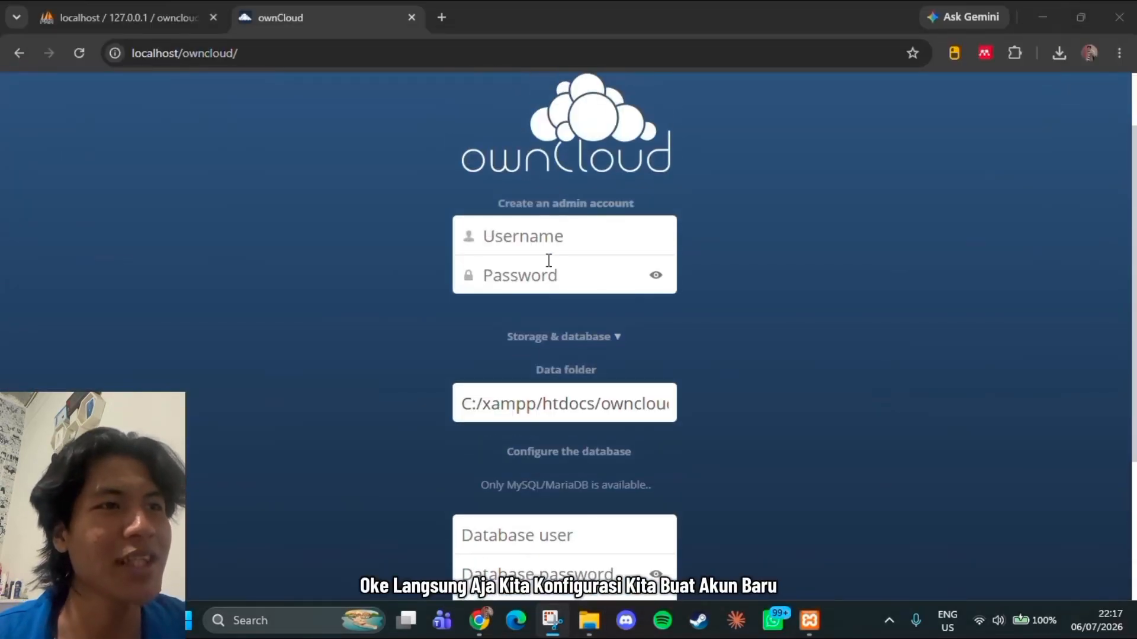
click(542, 238)
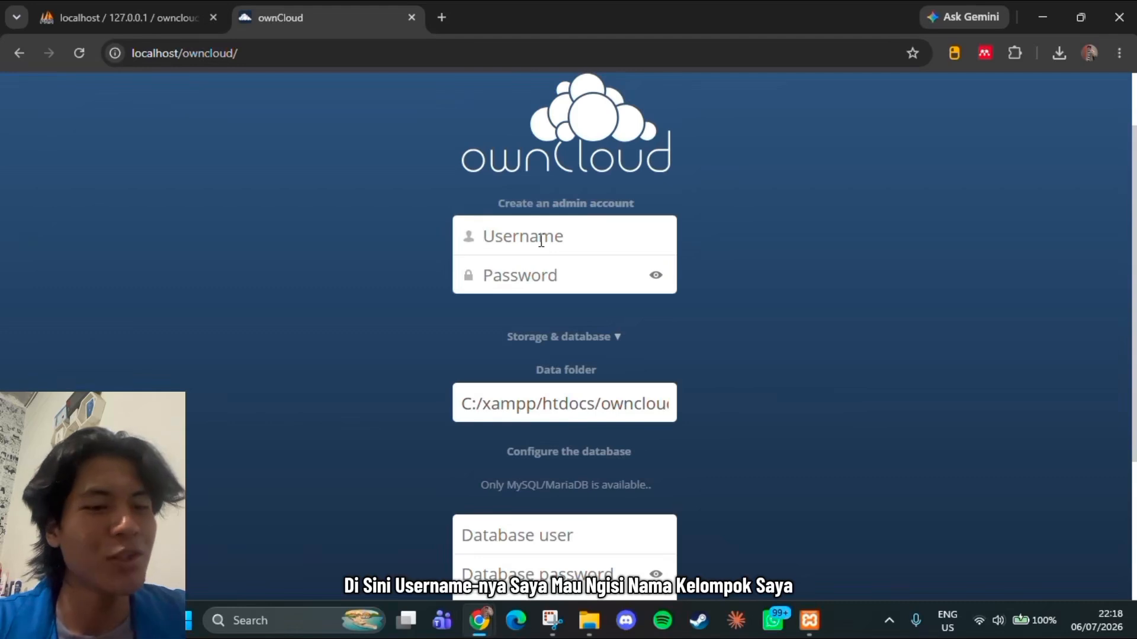
text(kelompok 7)
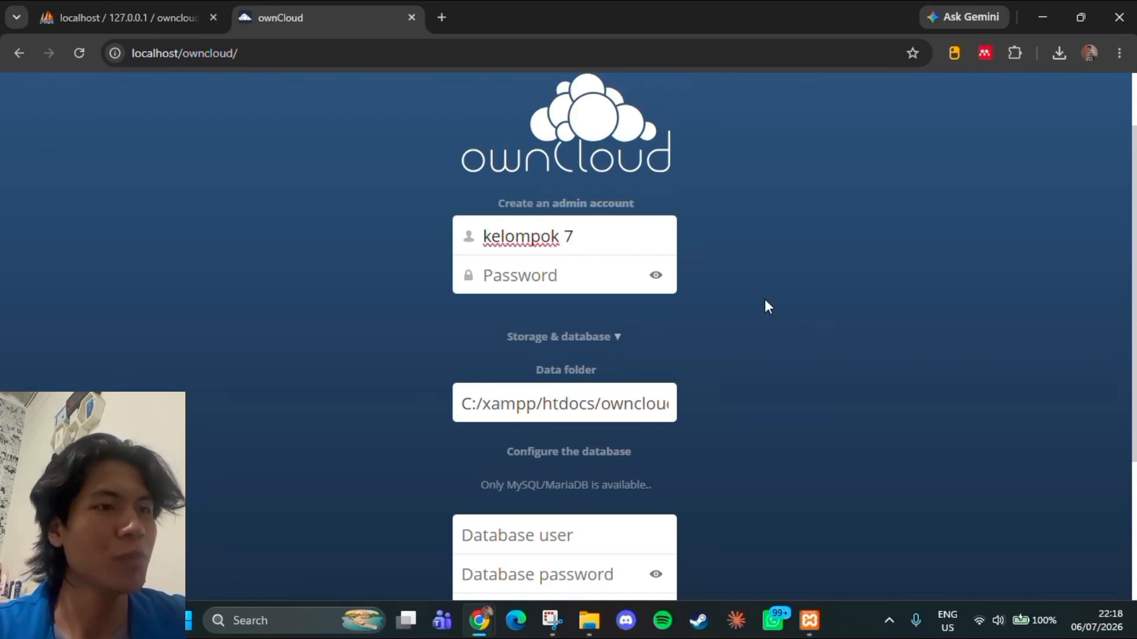
click(605, 276)
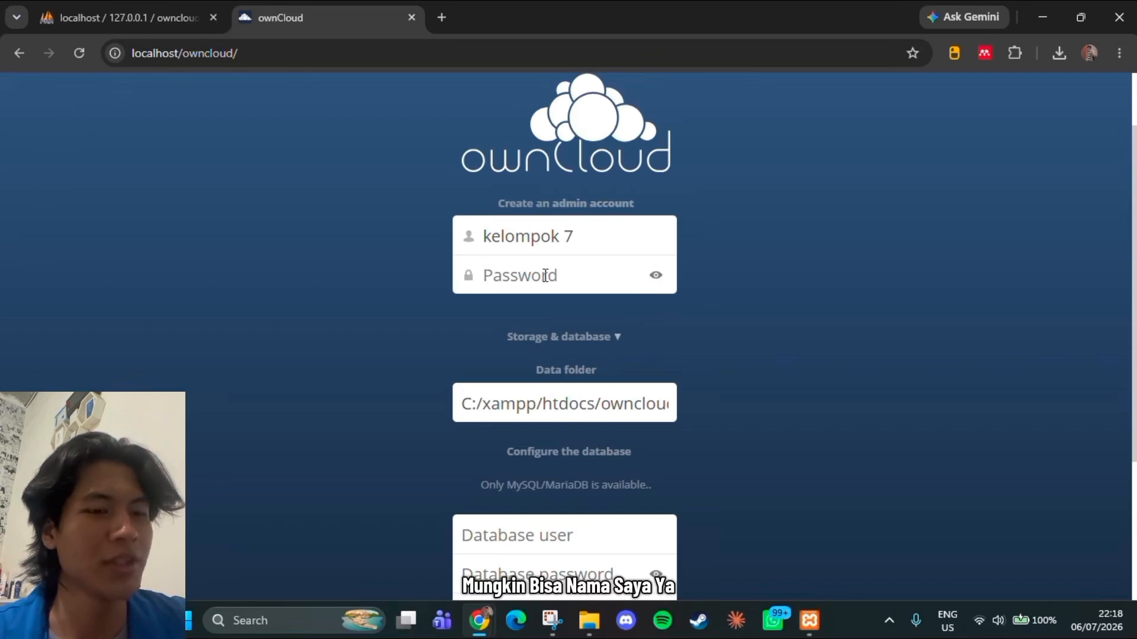
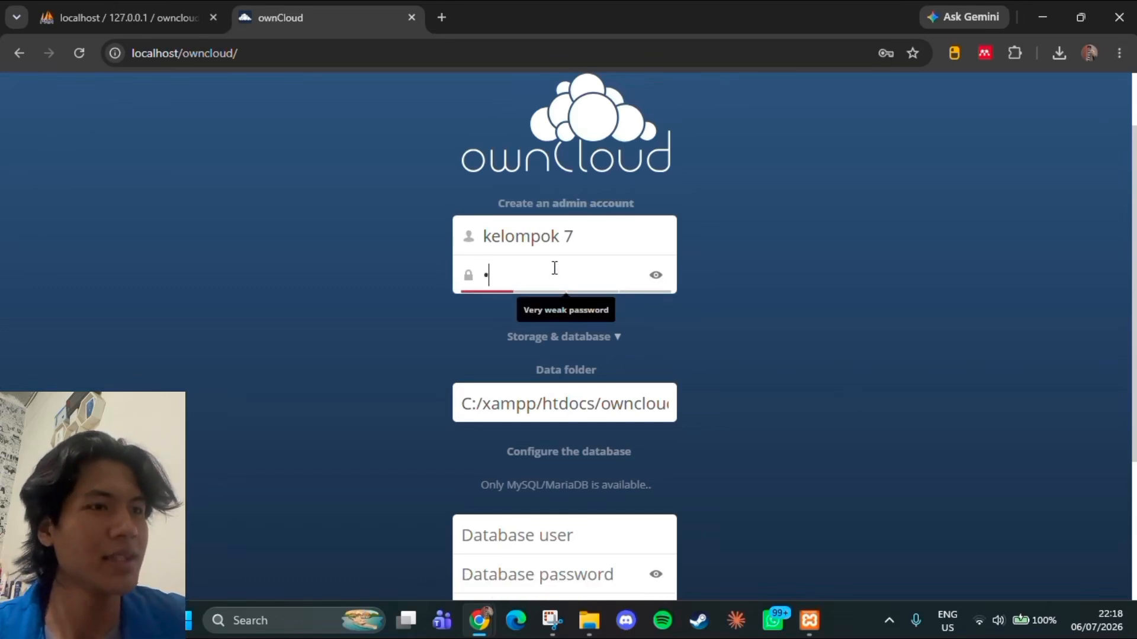
click(655, 276)
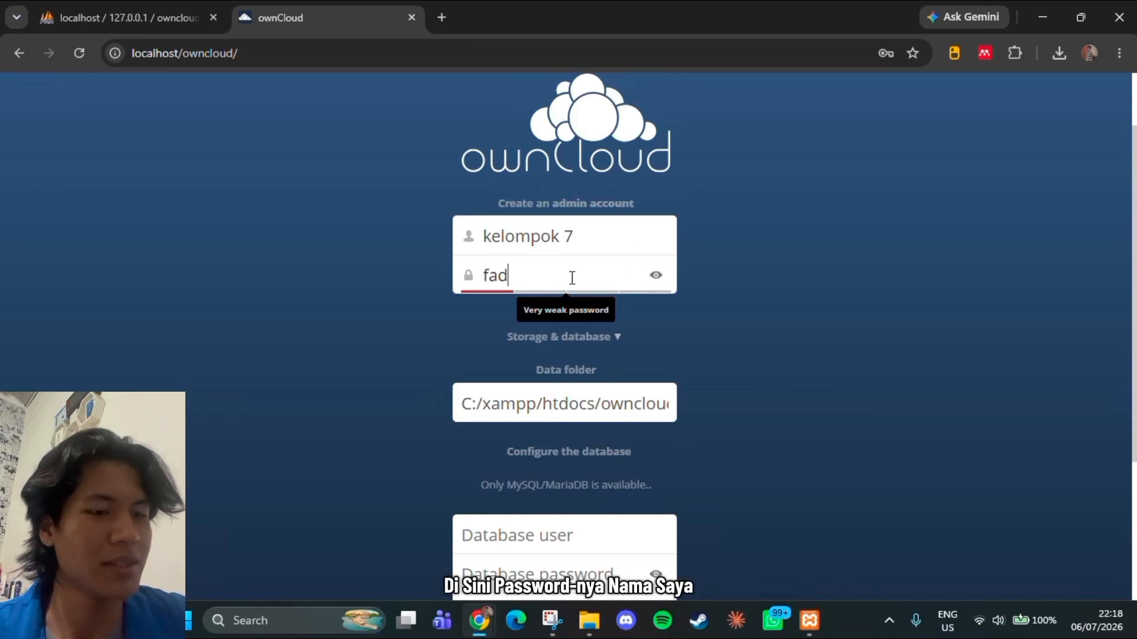
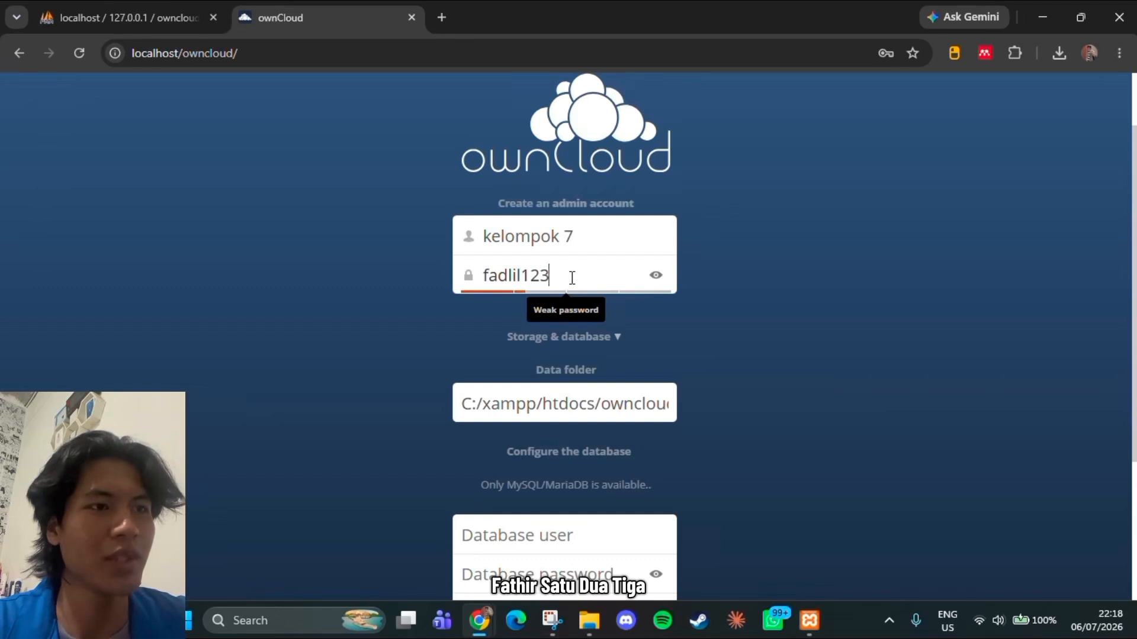
Examine the whole data folder path in the setup form through to its end
click(534, 408)
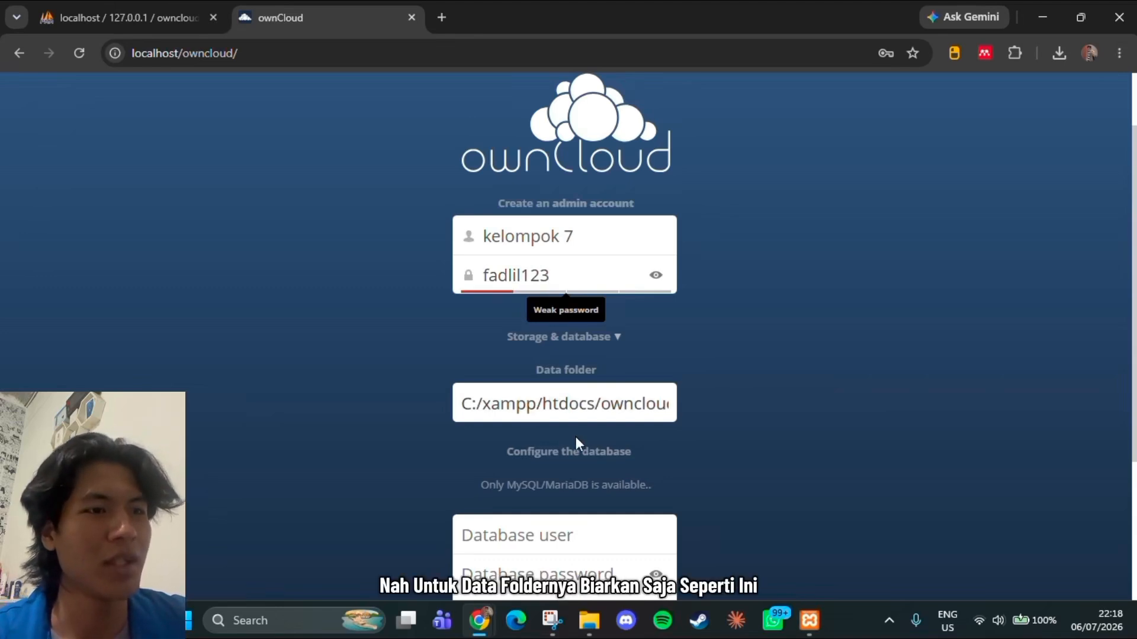
key(Right)
key(Right)
key(Right)
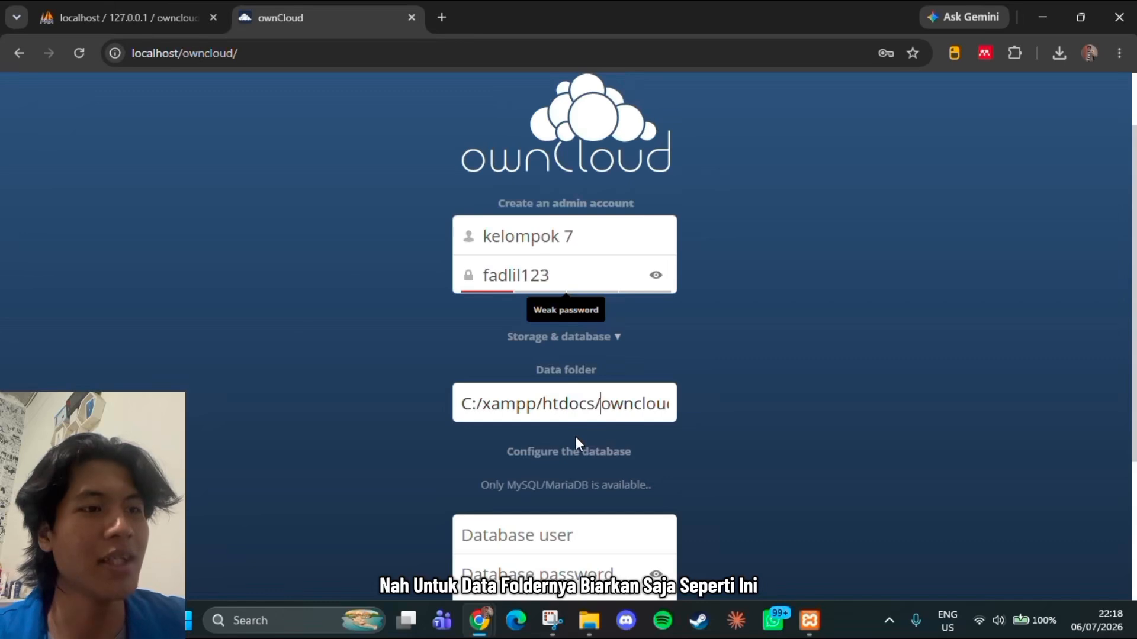
key(Right)
key(Right)
key(Right)
key(Right)
key(Right)
key(Right)
key(Right)
key(Right)
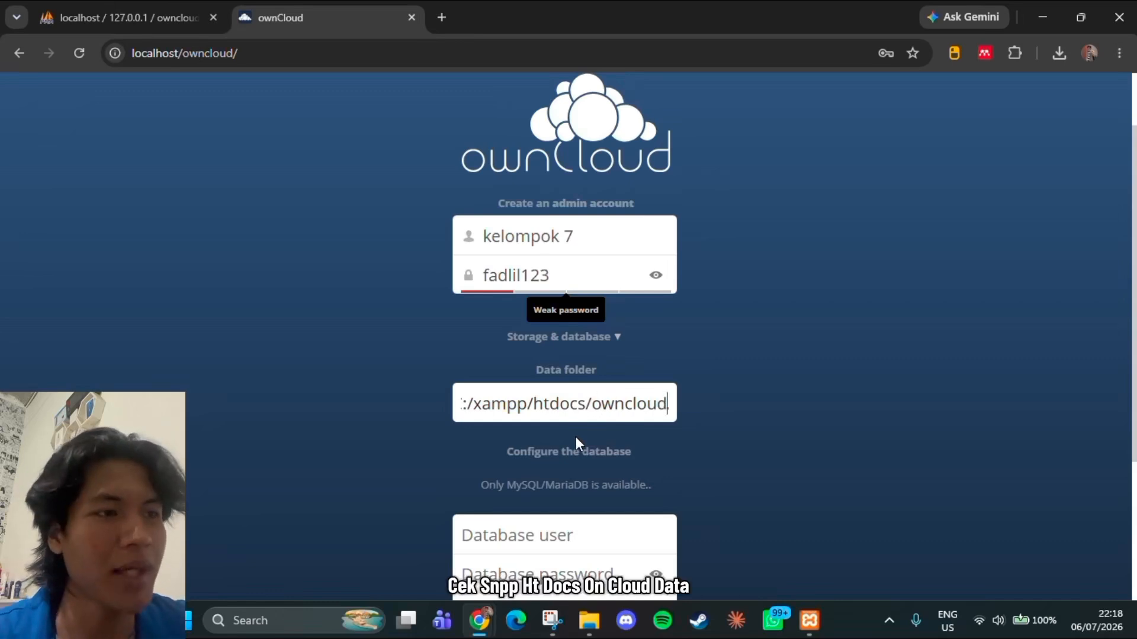
text(/data)
Enter root as the database user and leave the database password empty
scroll(575, 443, down, 1)
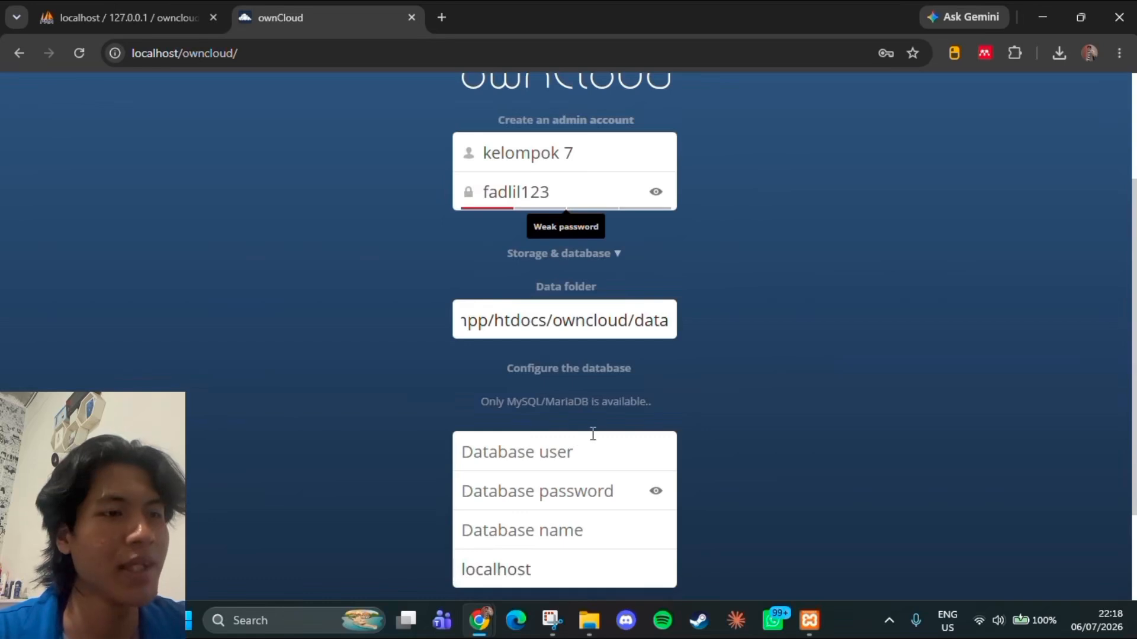
scroll(593, 434, down, 1)
click(588, 374)
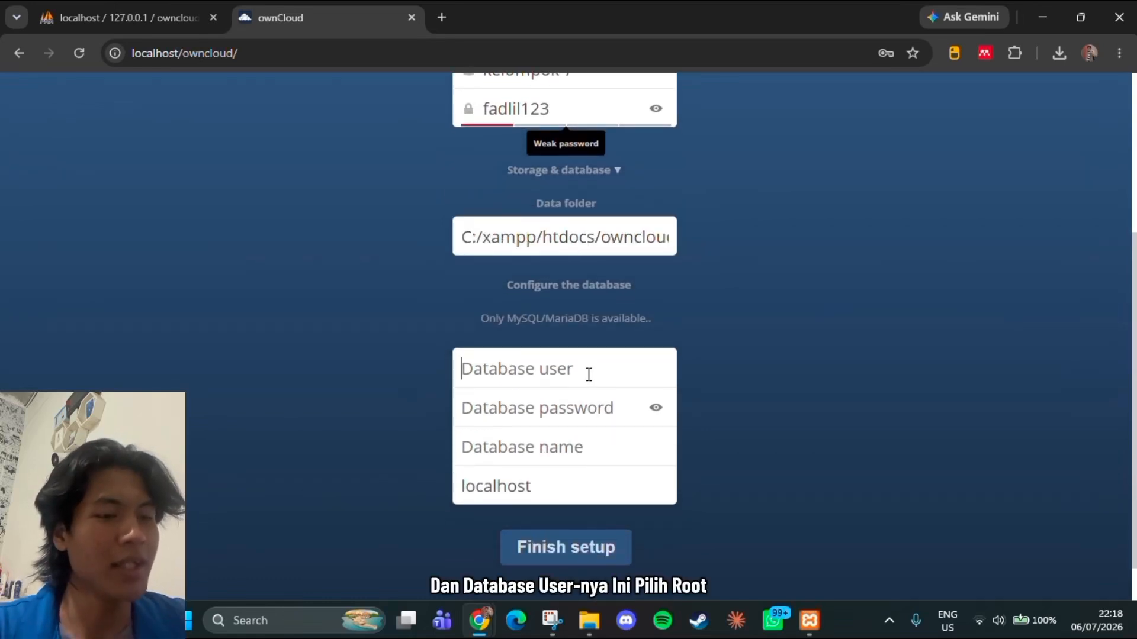
text(root)
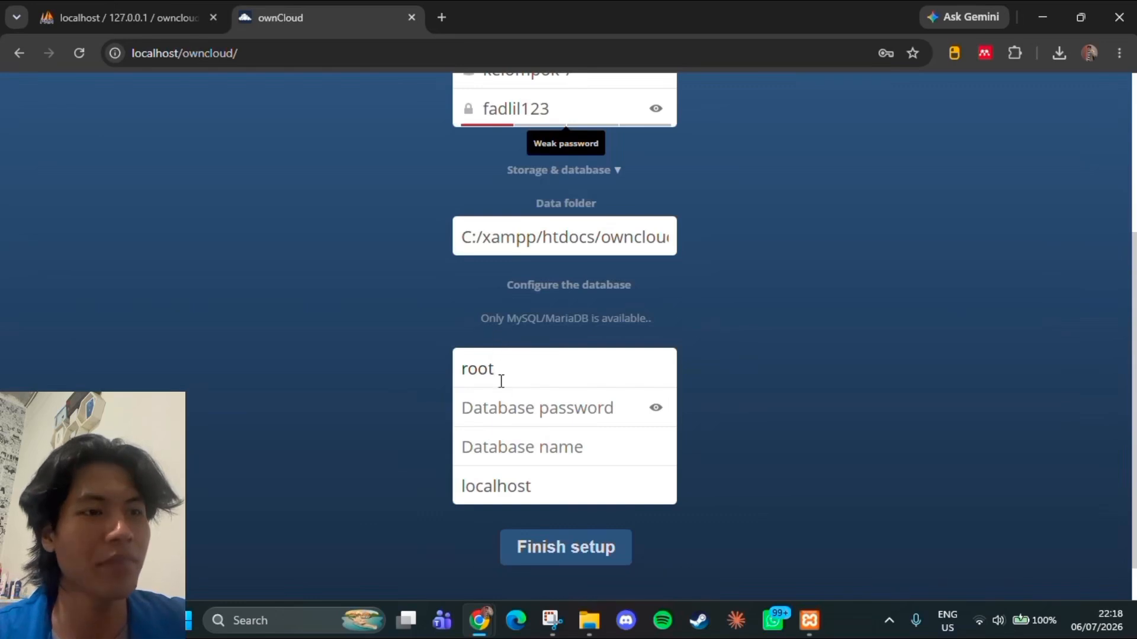
click(508, 402)
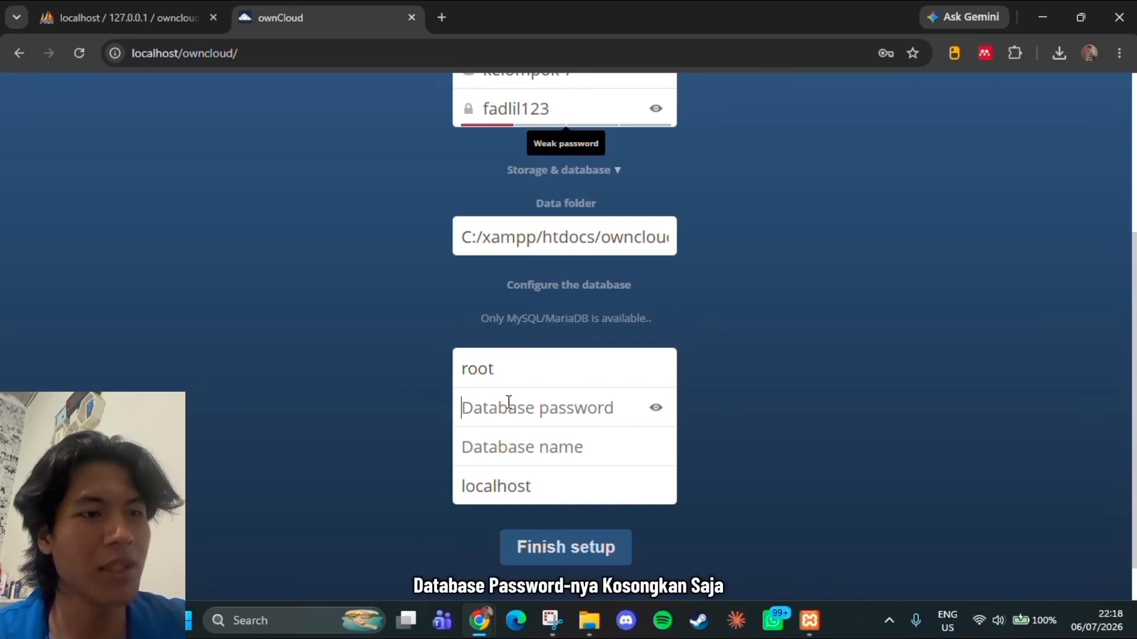
Check the database's name in phpMyAdmin, enter owncloud_db as the database name and finish the ownCloud setup
click(568, 457)
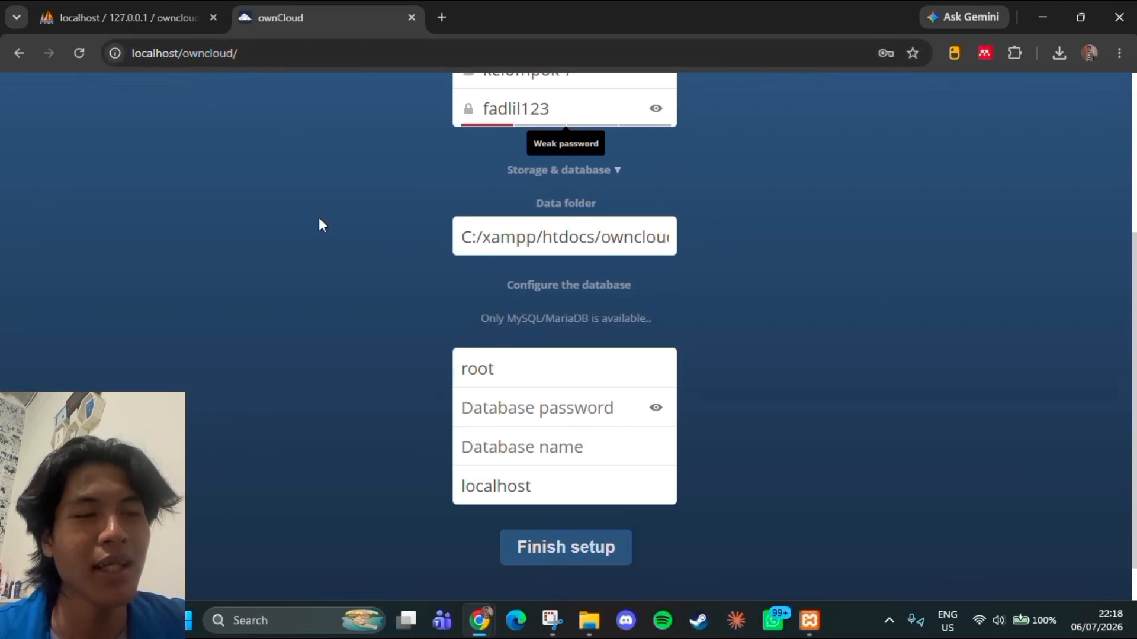
click(118, 18)
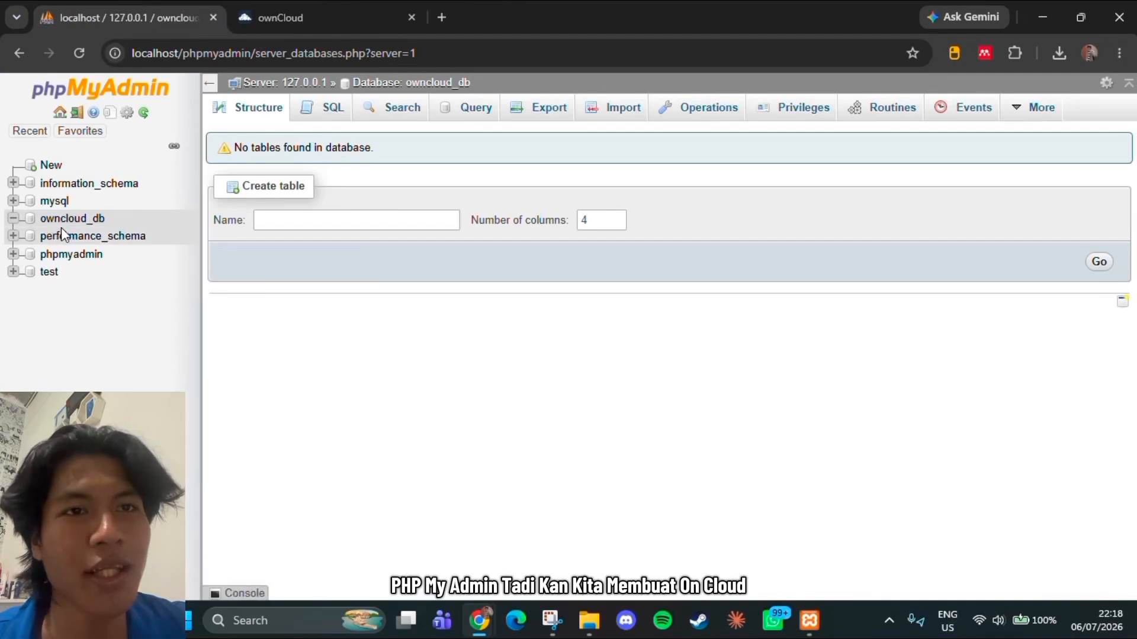
click(269, 1)
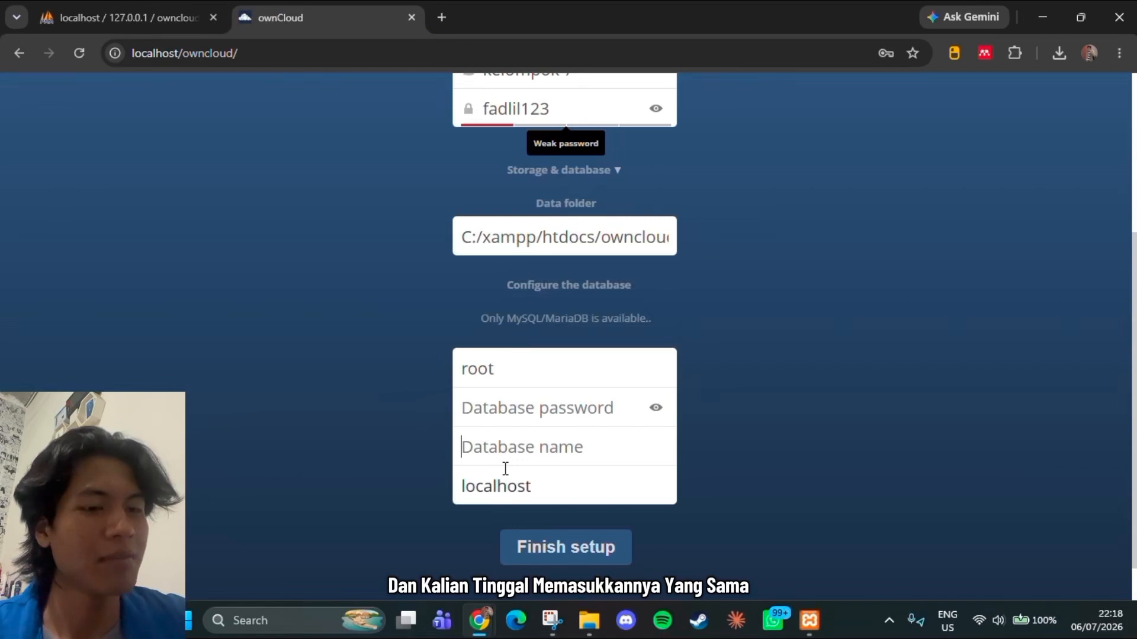
text(own)
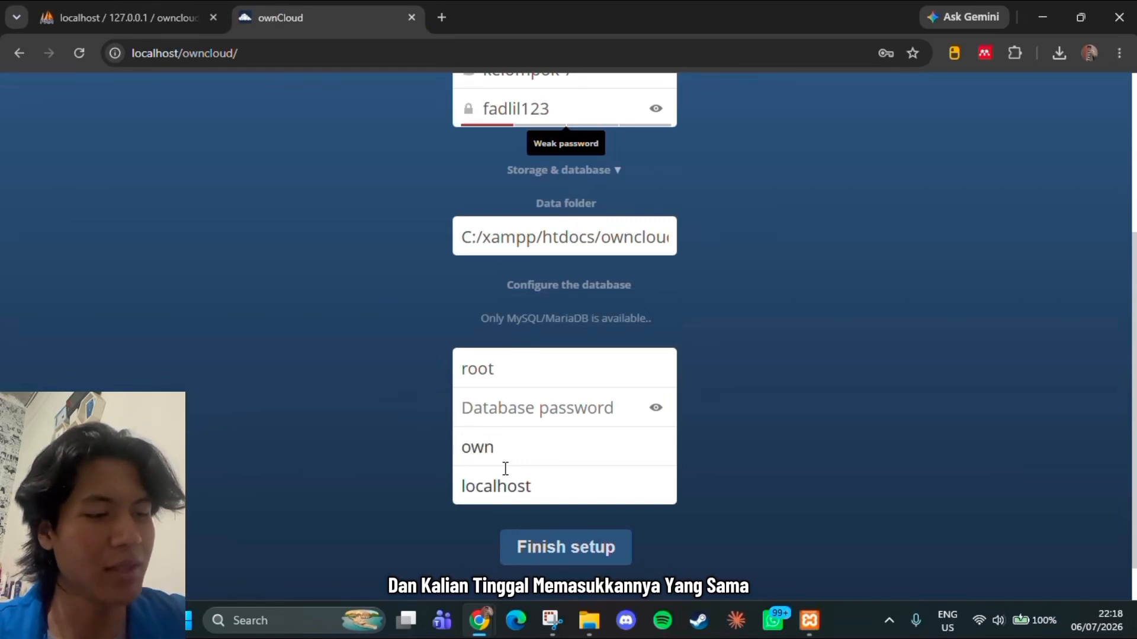
text(cloud)
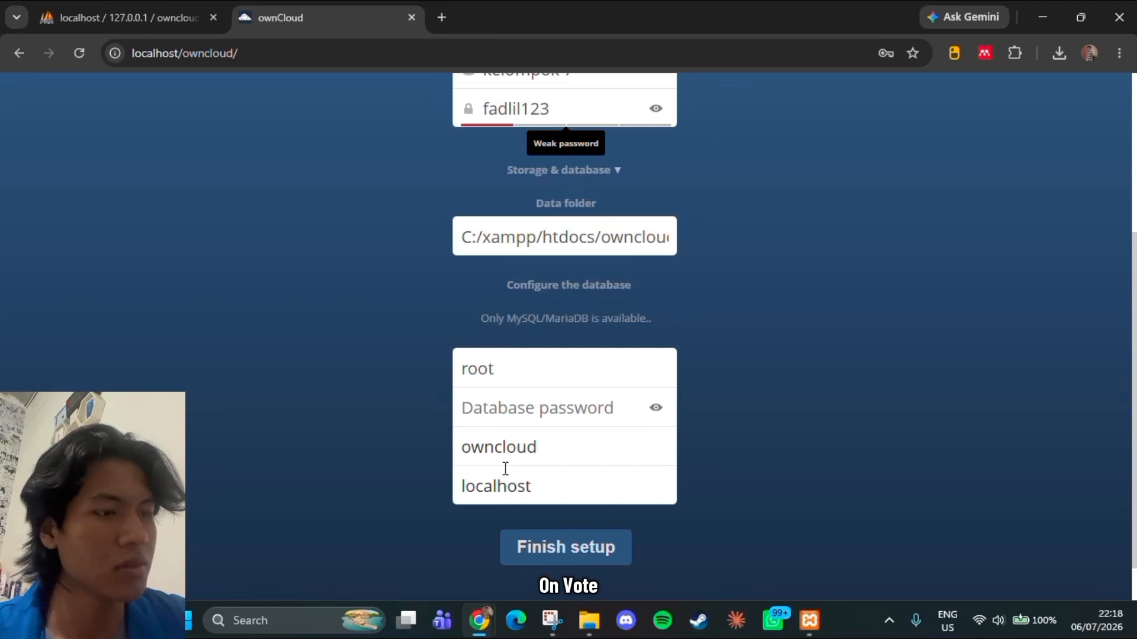
text(_db)
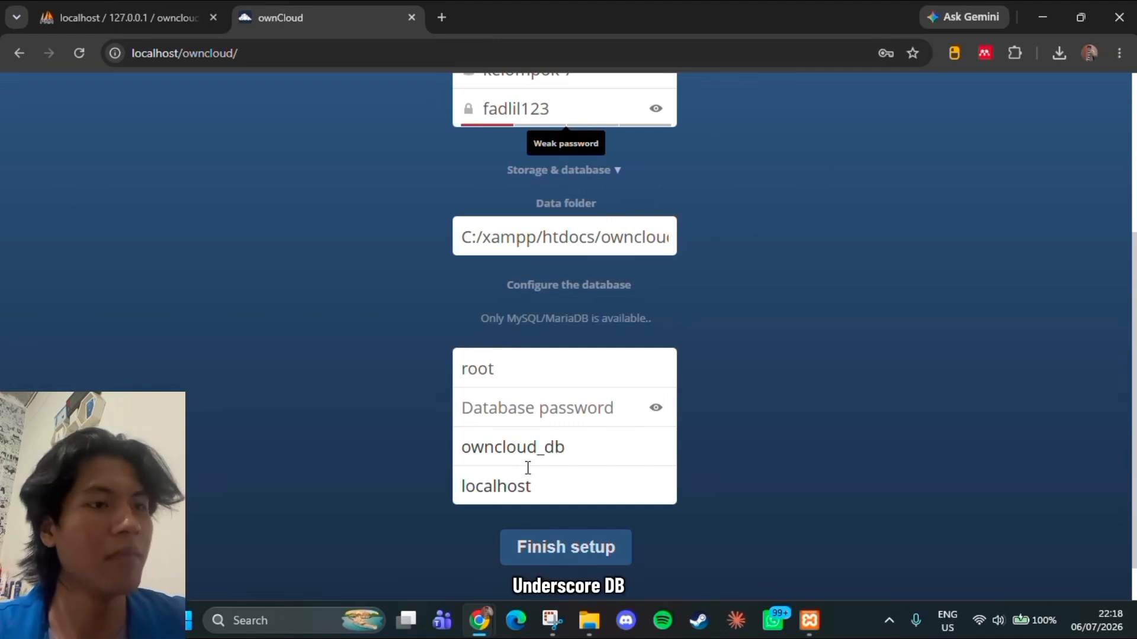
scroll(616, 544, down, 1)
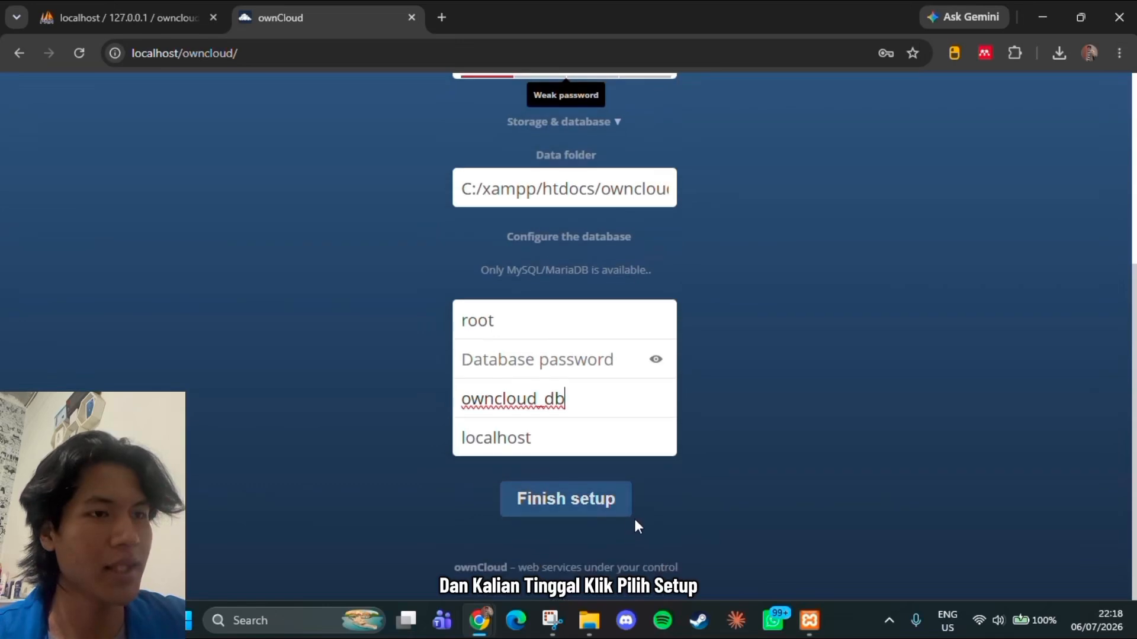
click(590, 508)
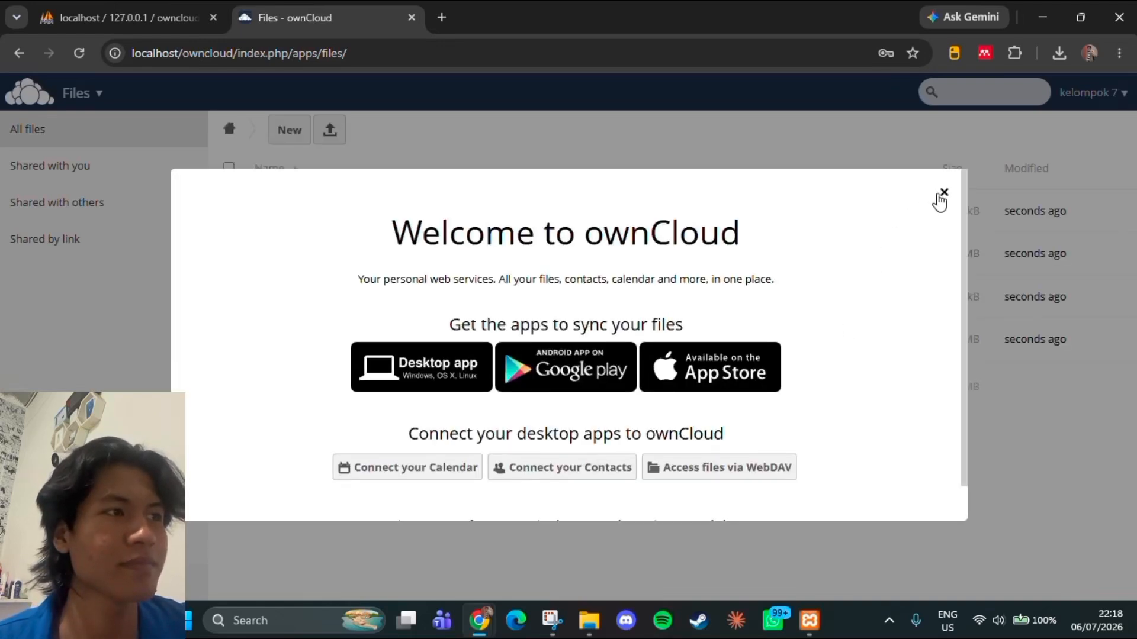
Dismiss the ownCloud welcome message, check the owncloud_db database in phpMyAdmin and return to the ownCloud files page
click(944, 193)
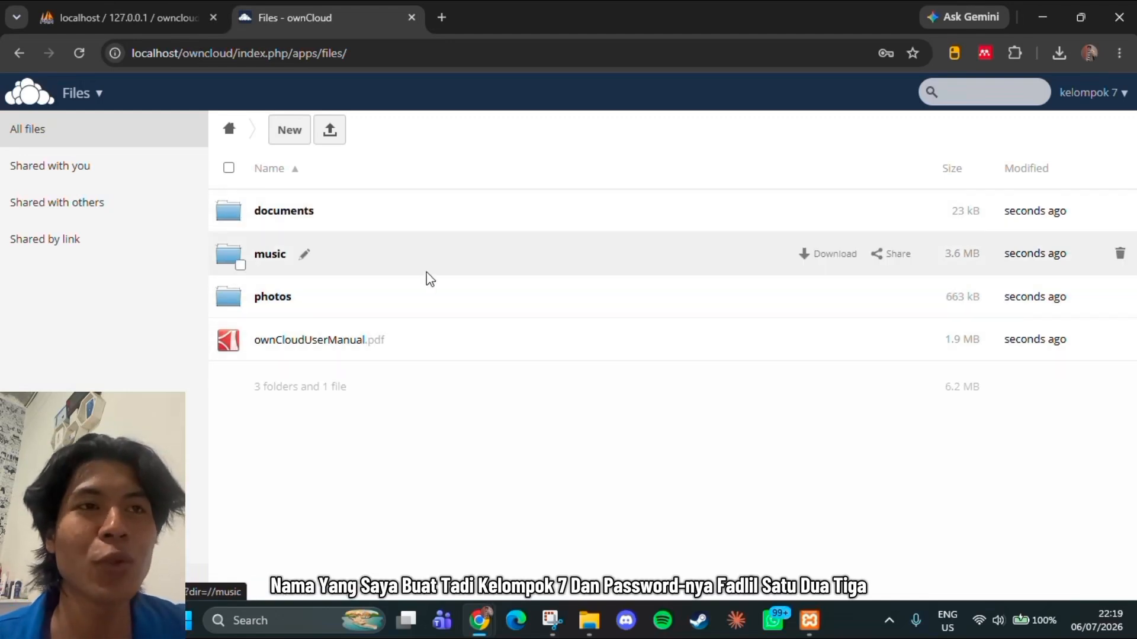
click(162, 24)
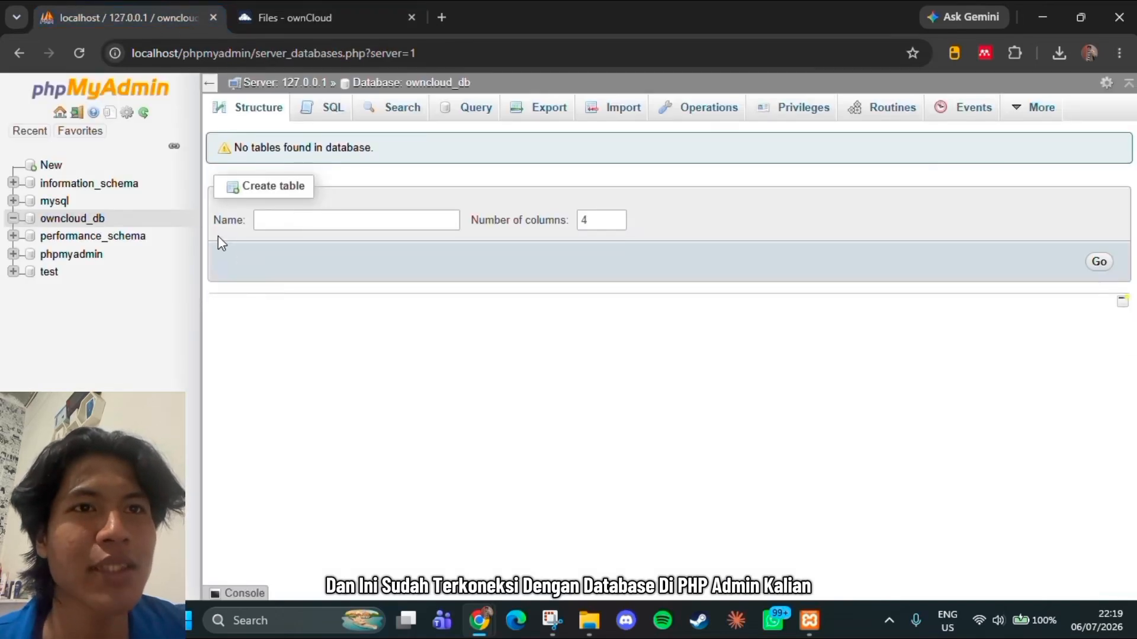
click(325, 24)
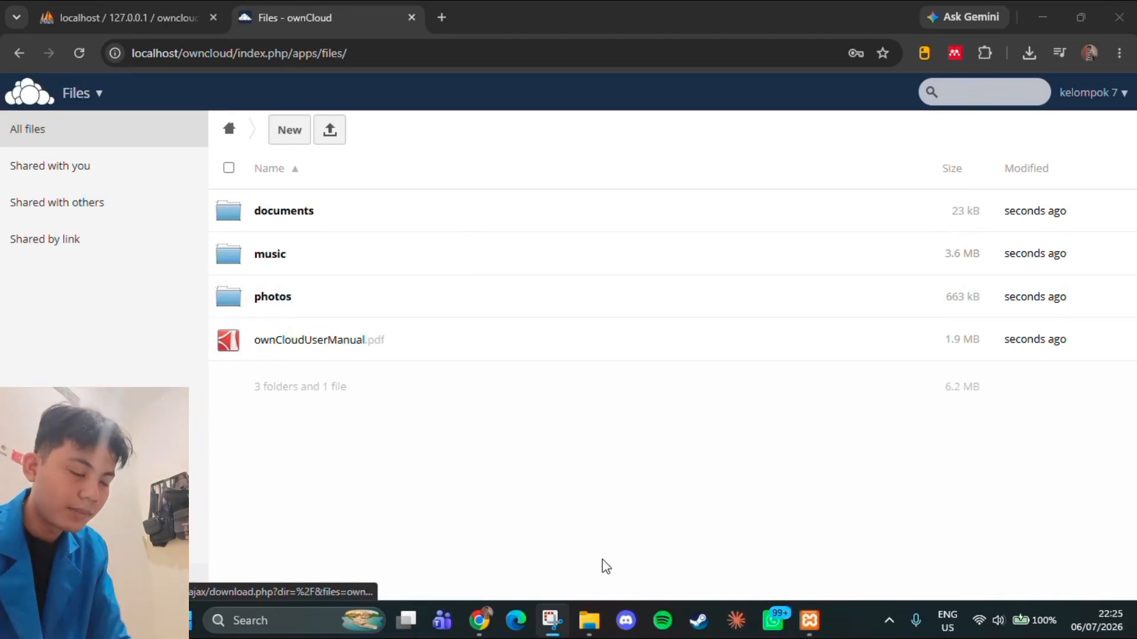
Switch to File Explorer and browse to the C:\xampp\htdocs\owncloud\config folder
mouse_move(591, 623)
click(572, 545)
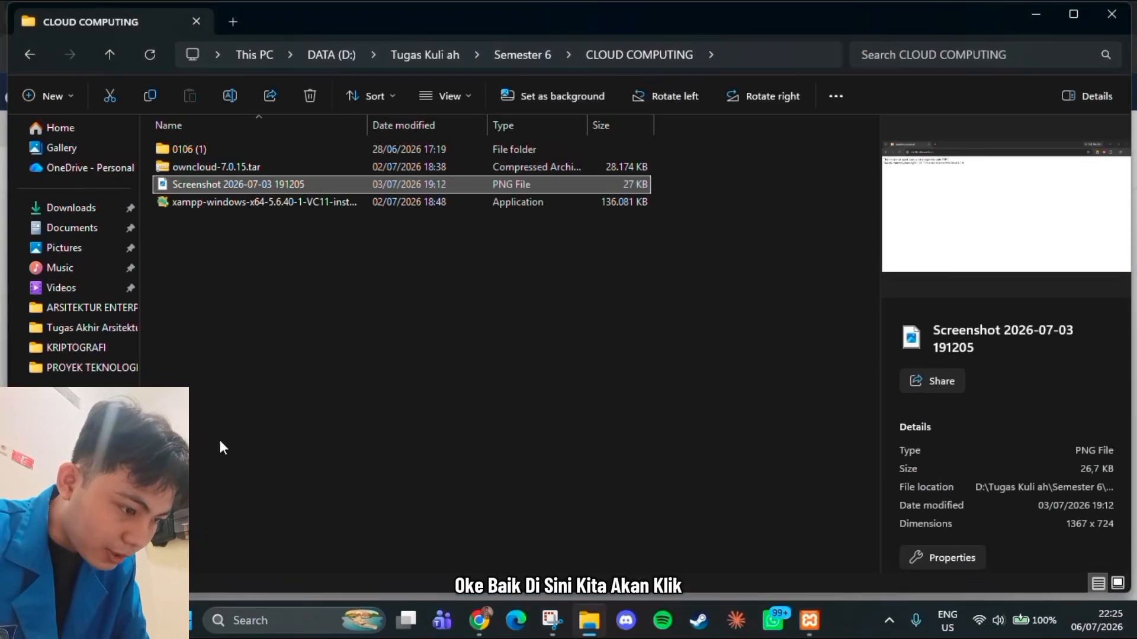
click(74, 428)
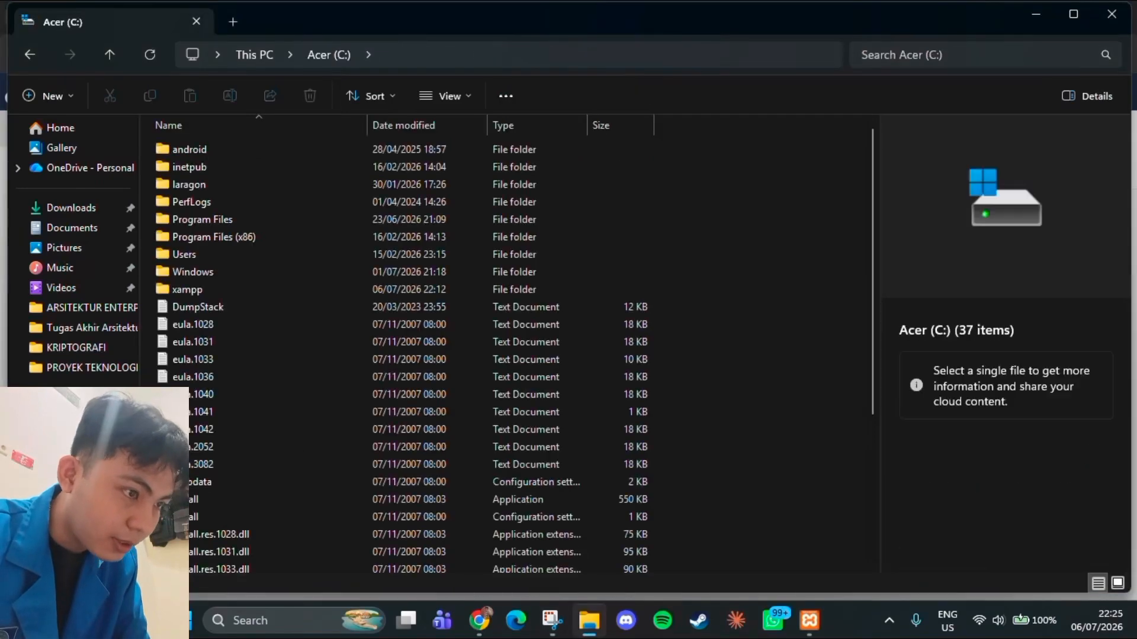
double_click(191, 291)
click(200, 240)
double_click(200, 239)
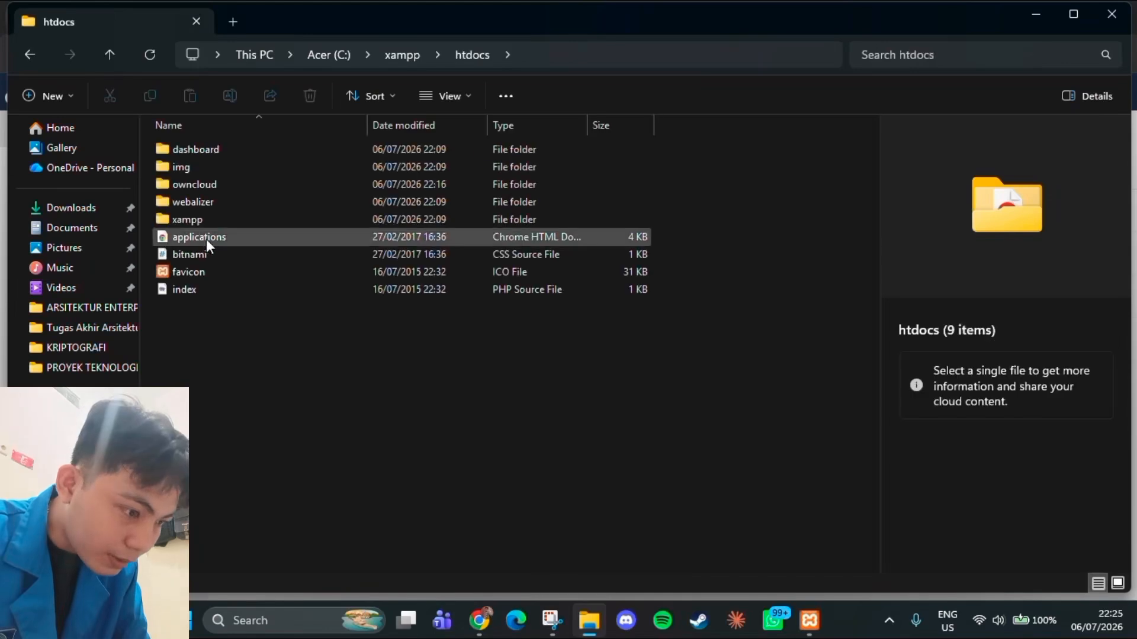
double_click(198, 182)
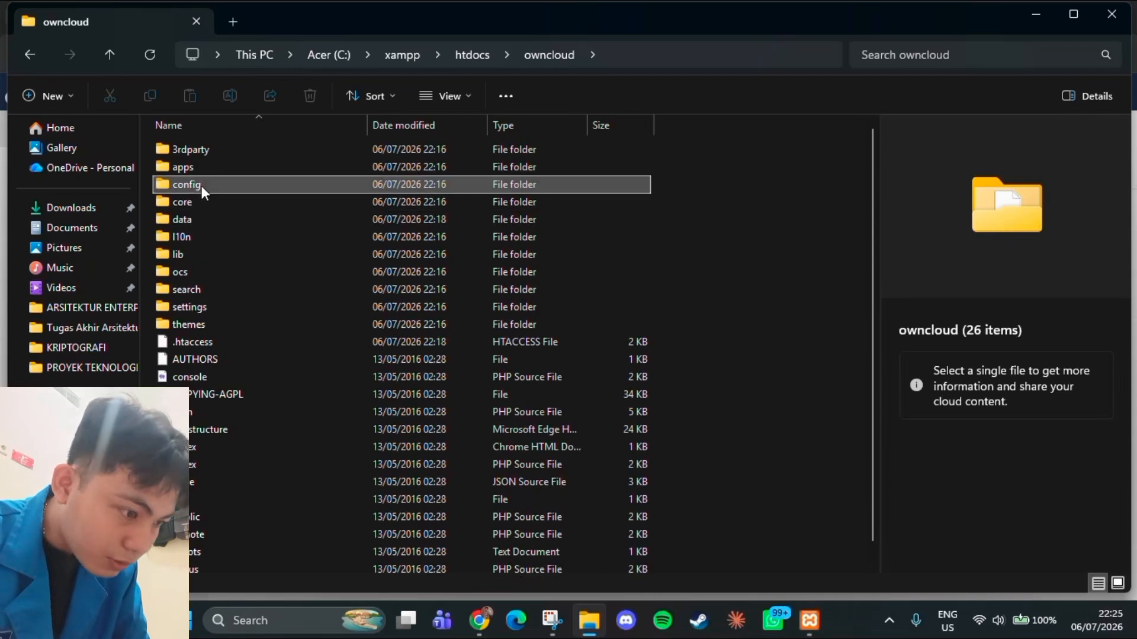
double_click(202, 186)
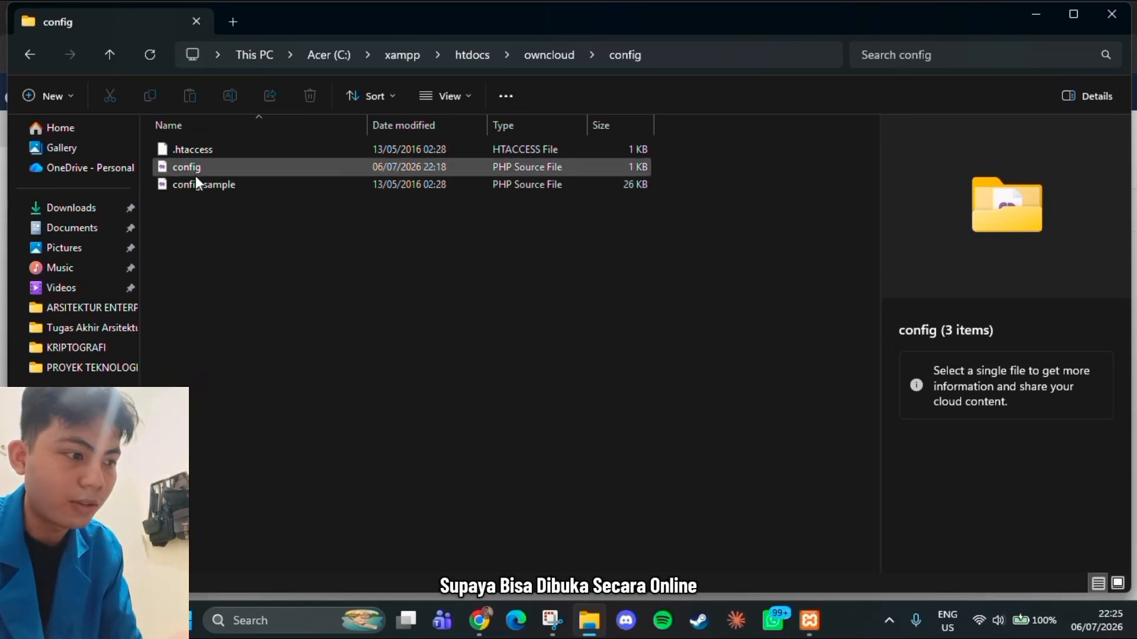
Launch Visual Studio Code, open config.php from C:\xampp\htdocs\owncloud\config and place the cursor in the trusted_domains entry
click(250, 618)
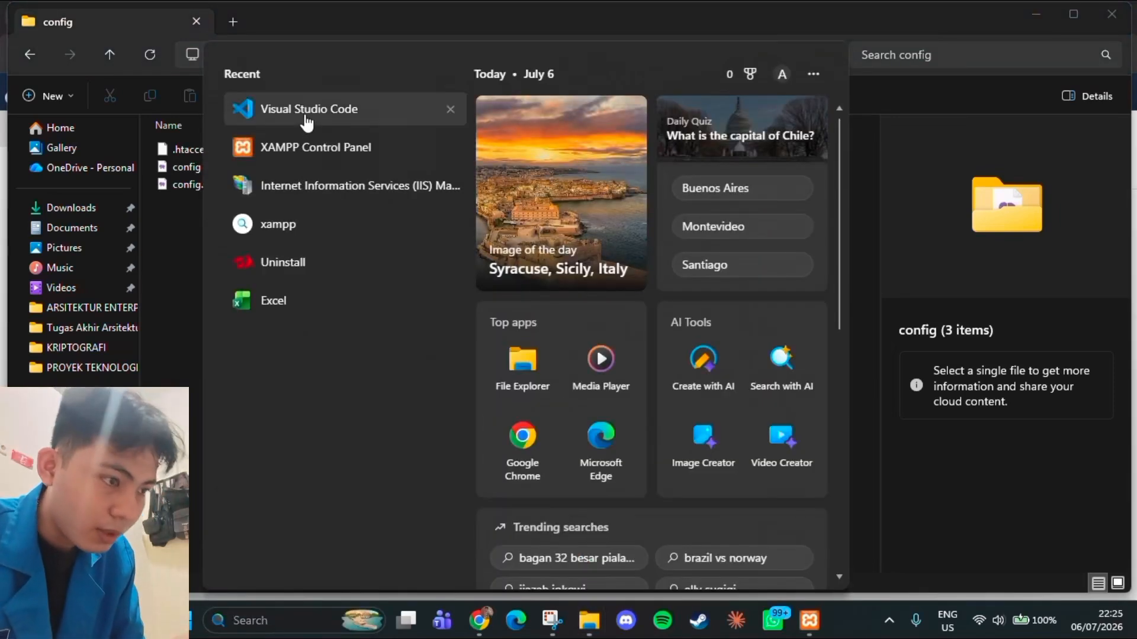
click(306, 117)
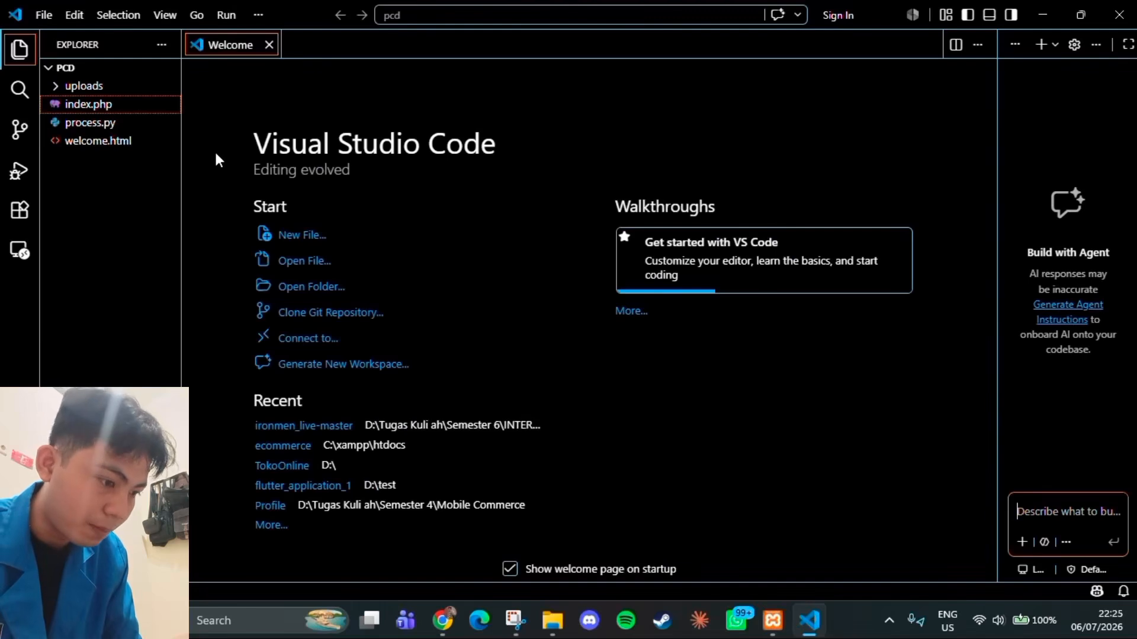
click(44, 15)
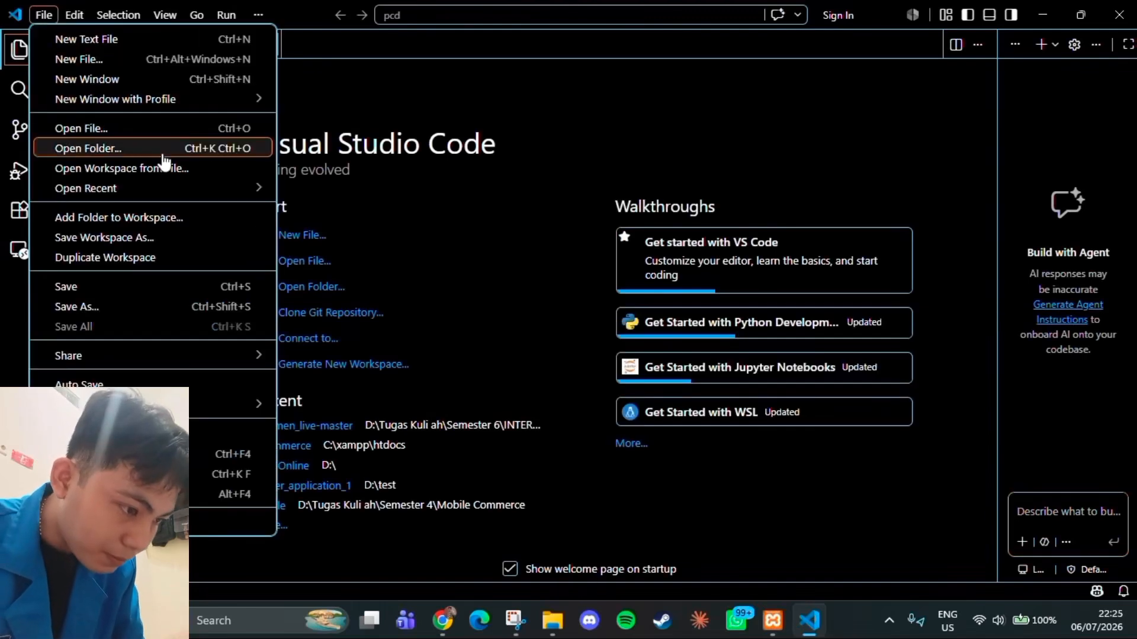
click(133, 128)
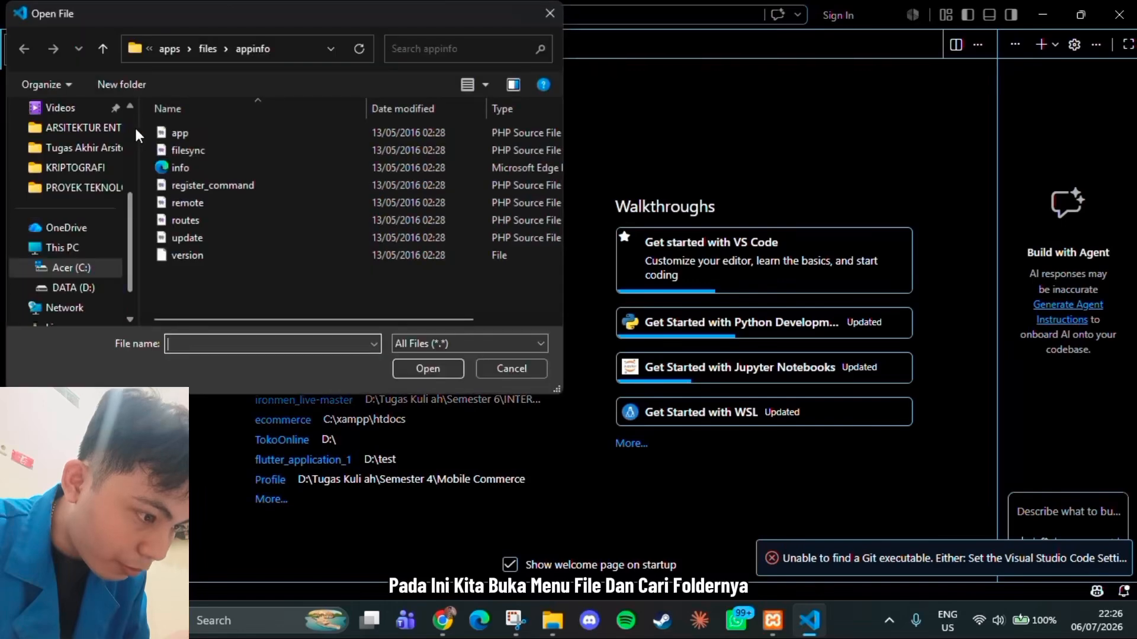
click(86, 268)
double_click(193, 271)
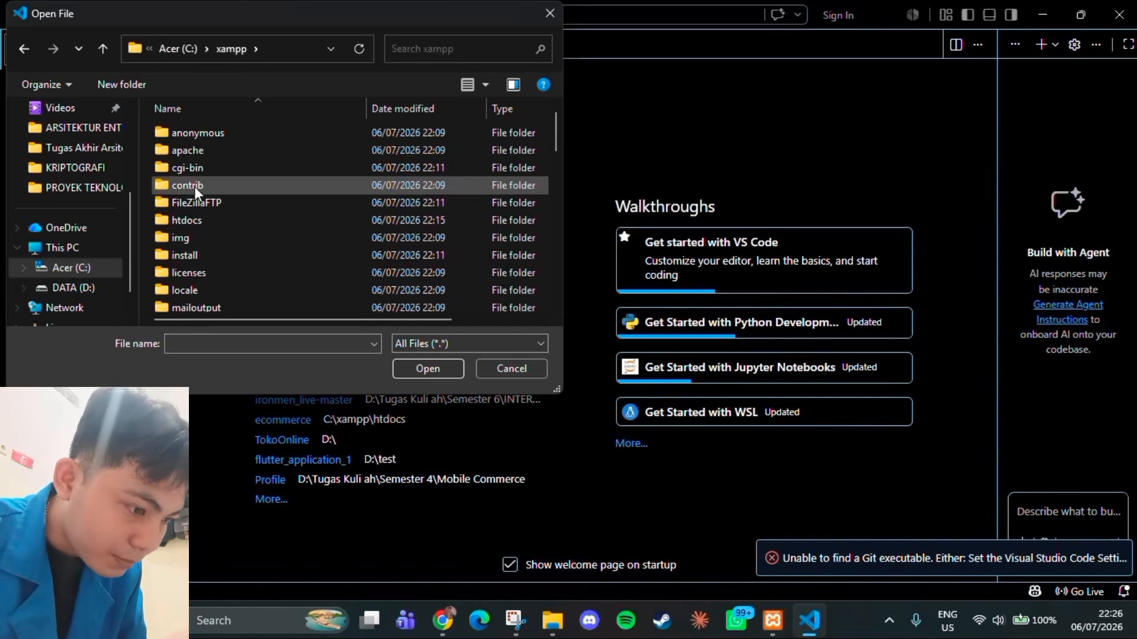
double_click(182, 220)
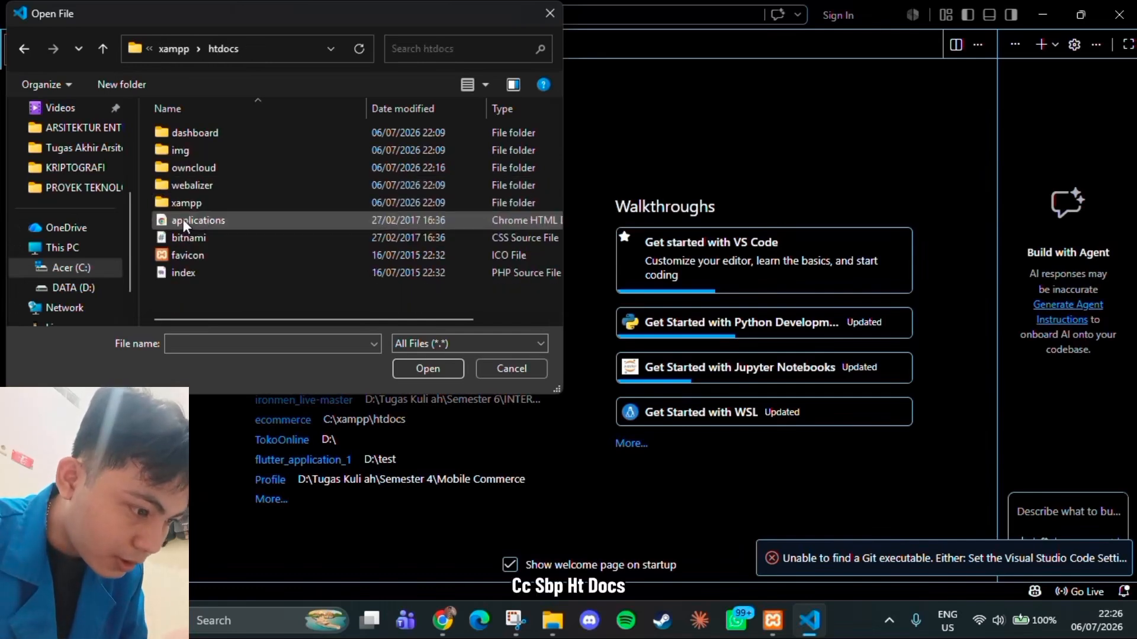
double_click(200, 171)
double_click(194, 168)
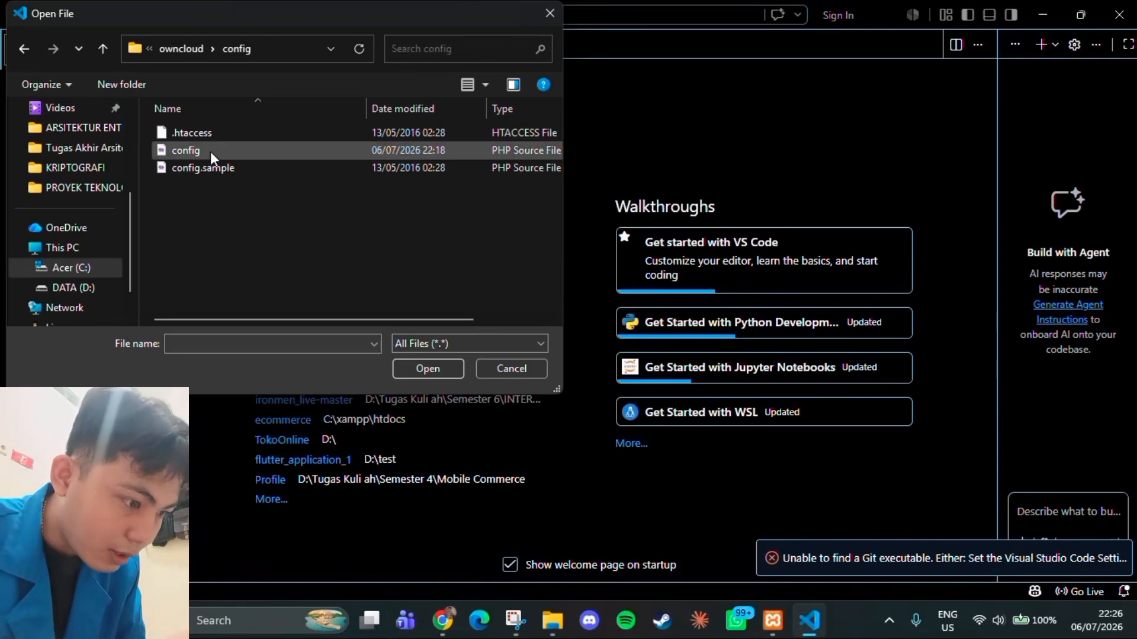
click(210, 151)
click(426, 367)
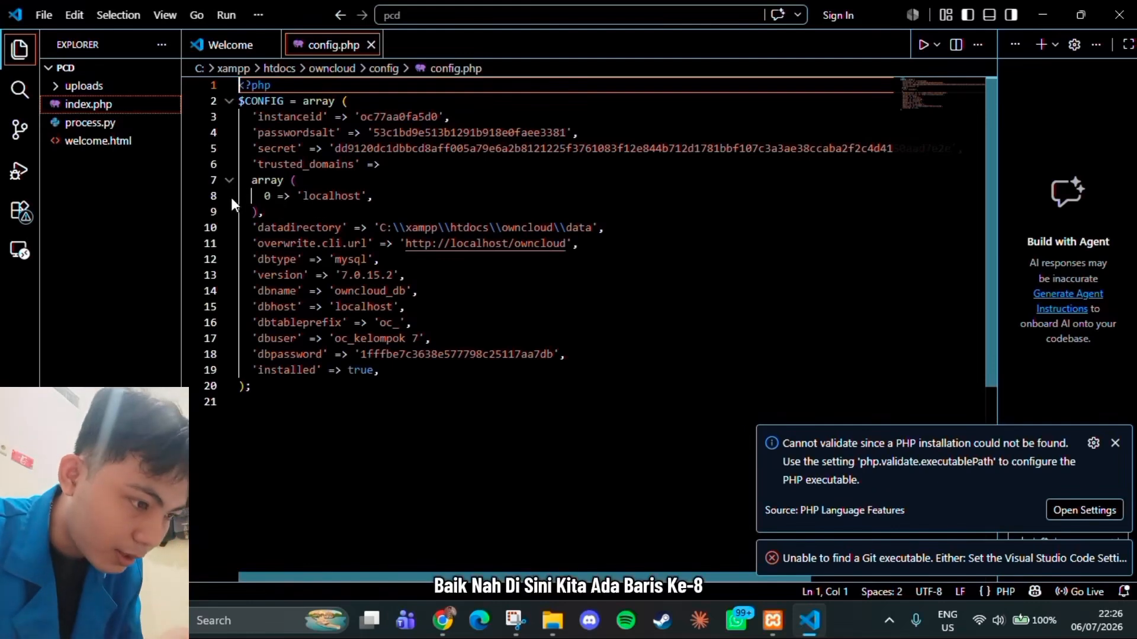
click(358, 197)
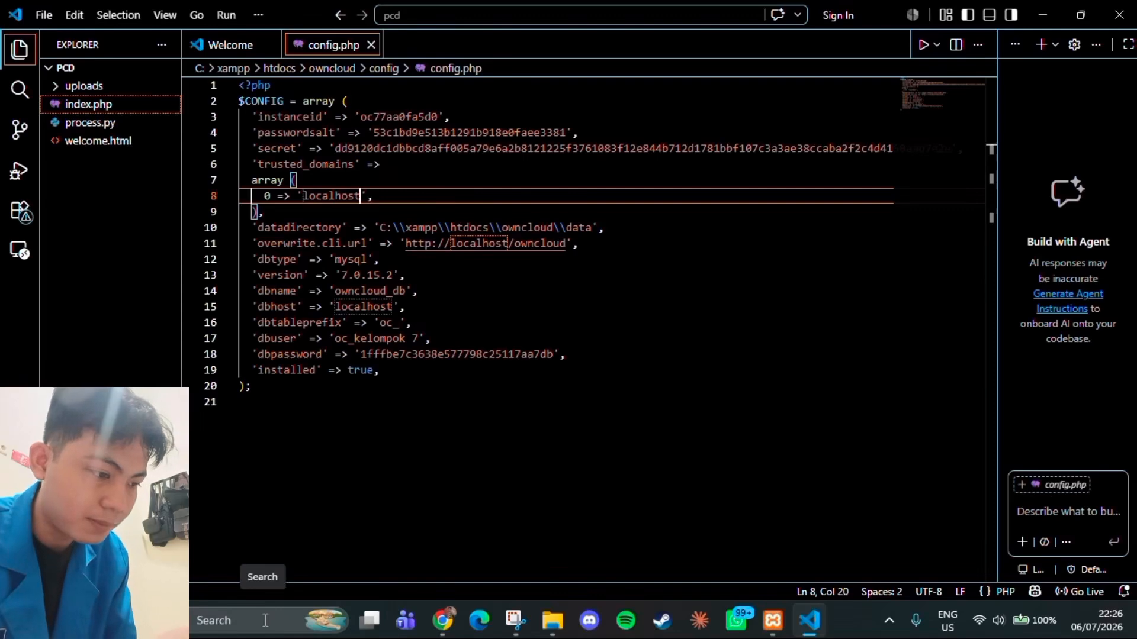
Open Command Prompt and run ipconfig to list the computer's network addresses
click(265, 620)
text(cmd)
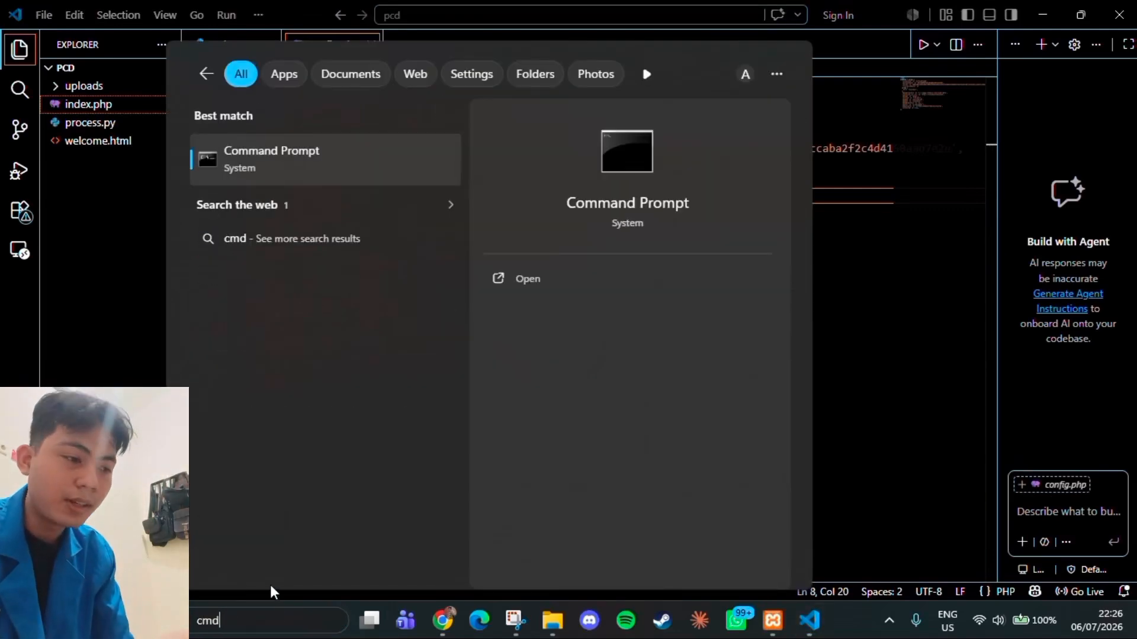
click(314, 177)
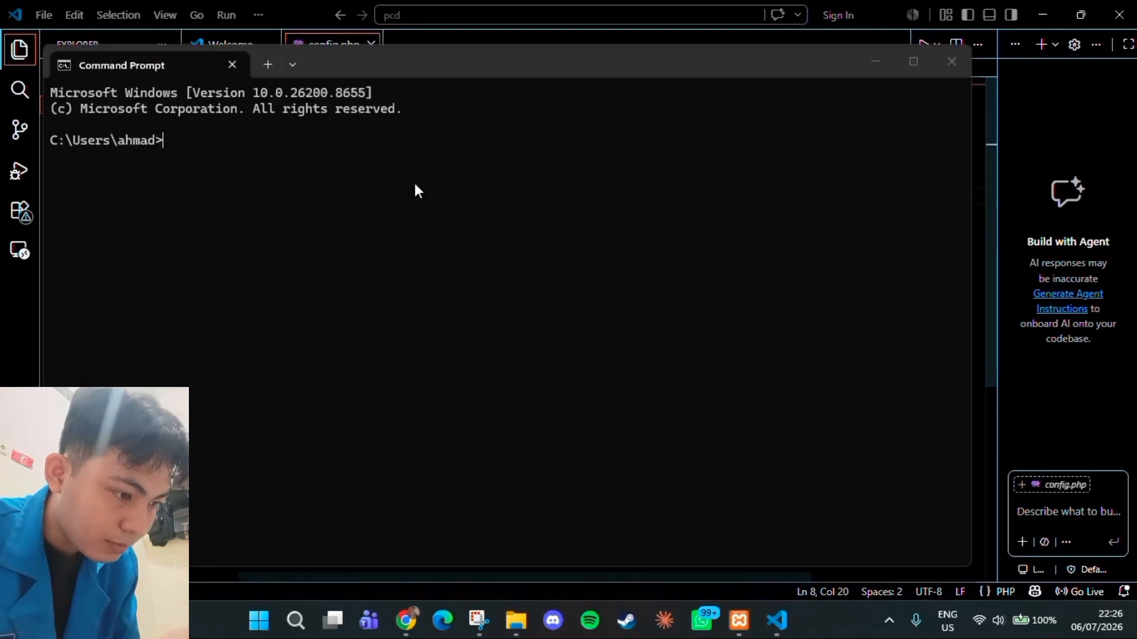
text(i)
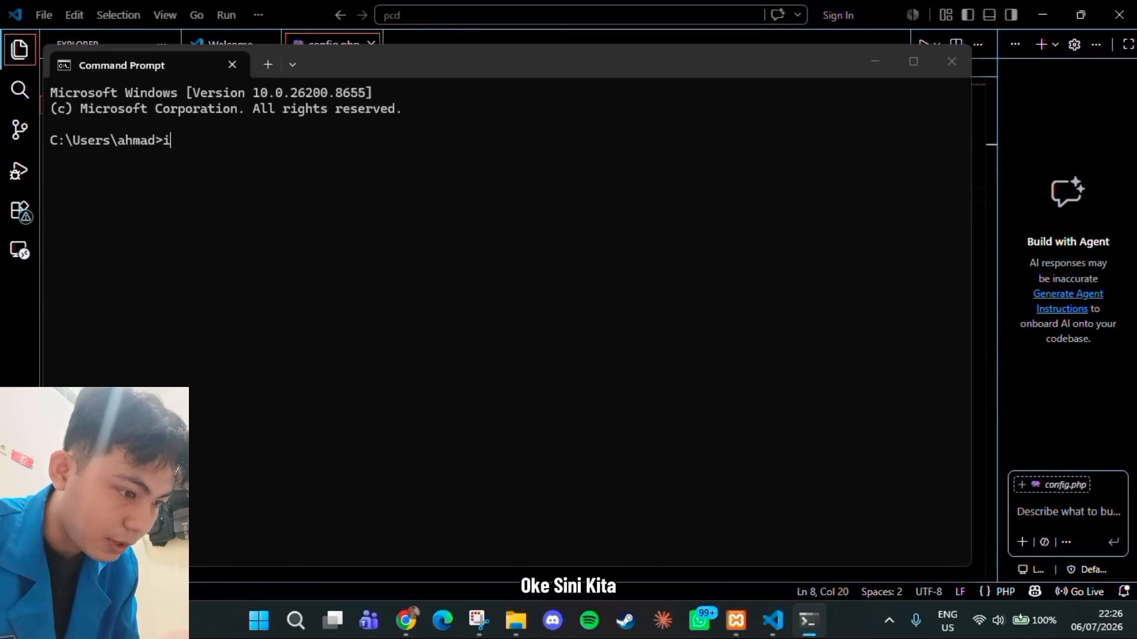
text(pconf)
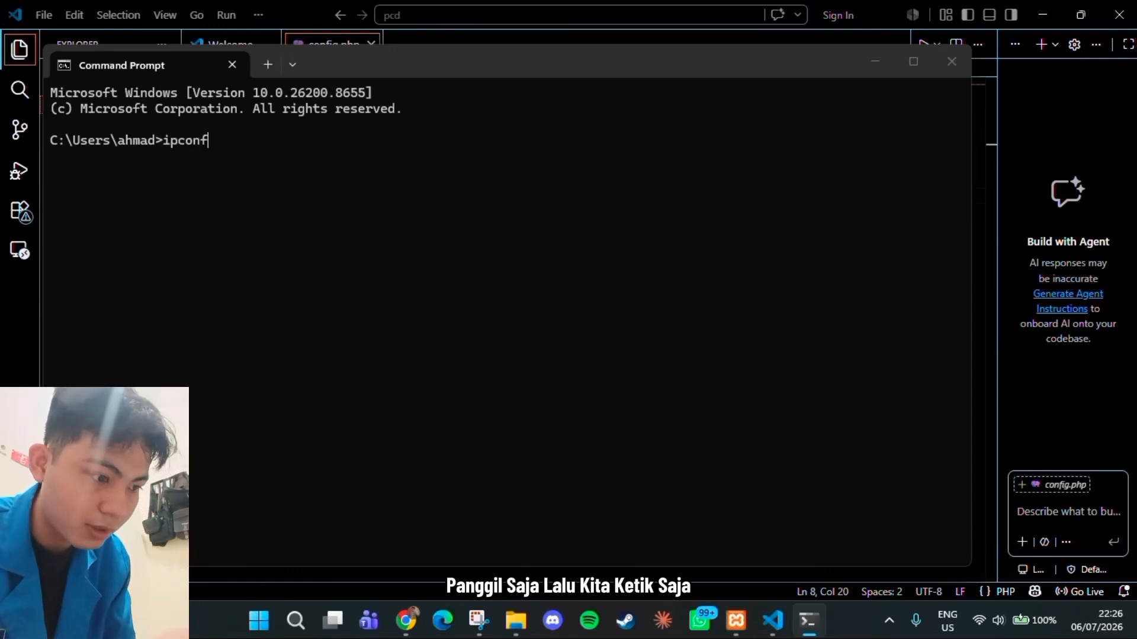
text(ig)
key(Return)
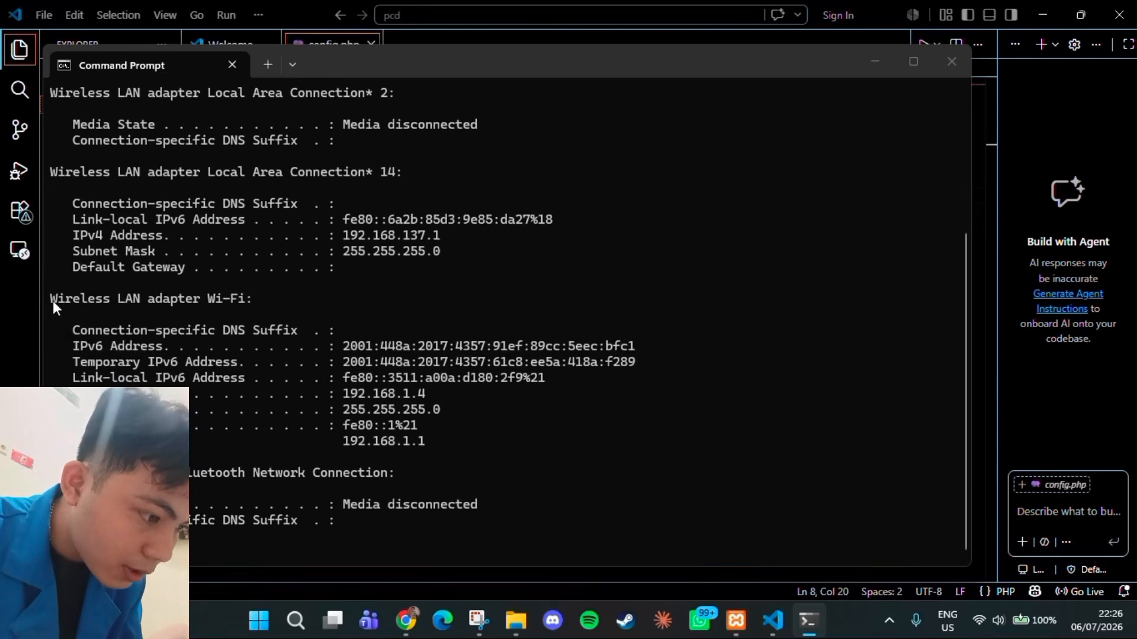
Copy the IPv4 address 192.168.1.4 of the Wi-Fi adapter from the ipconfig output
drag(51, 300, 265, 304)
click(265, 301)
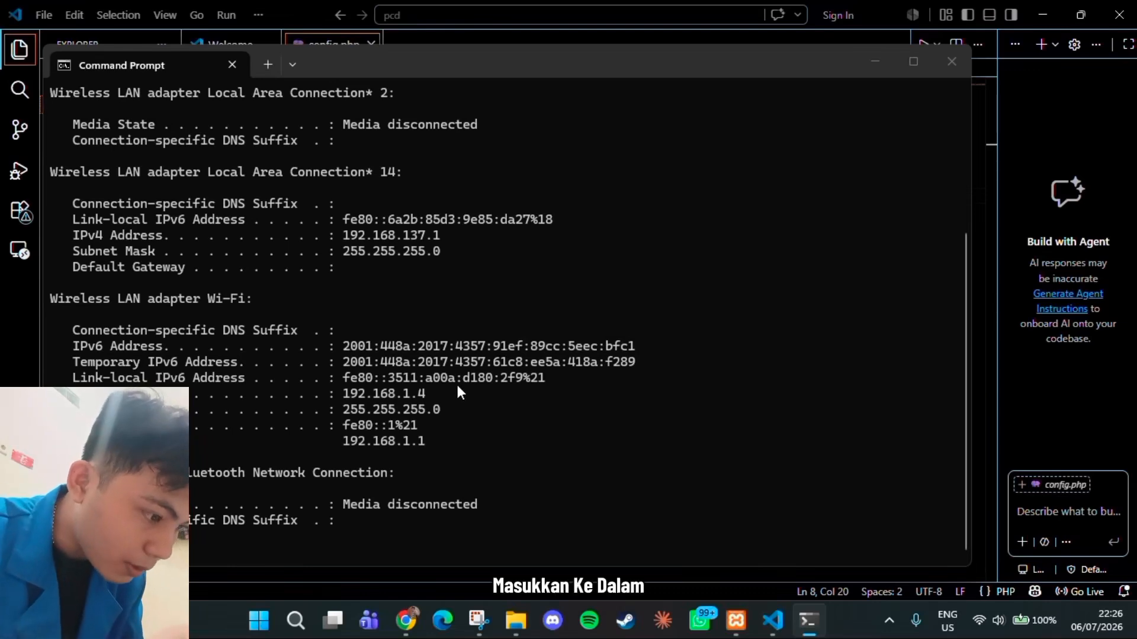
drag(344, 394, 417, 395)
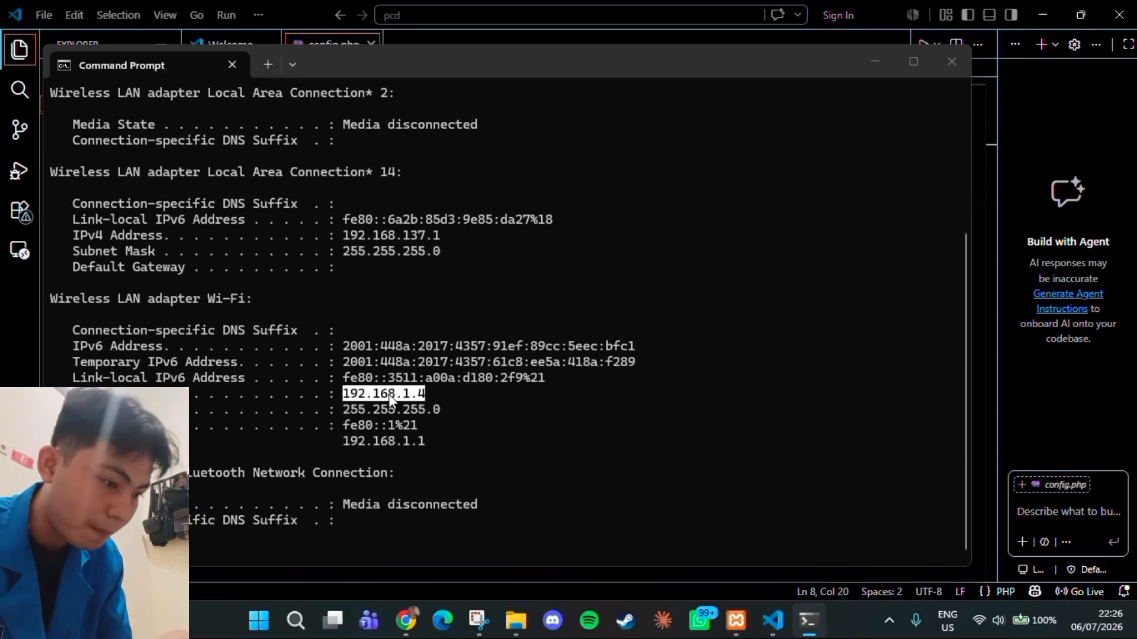
click(389, 394)
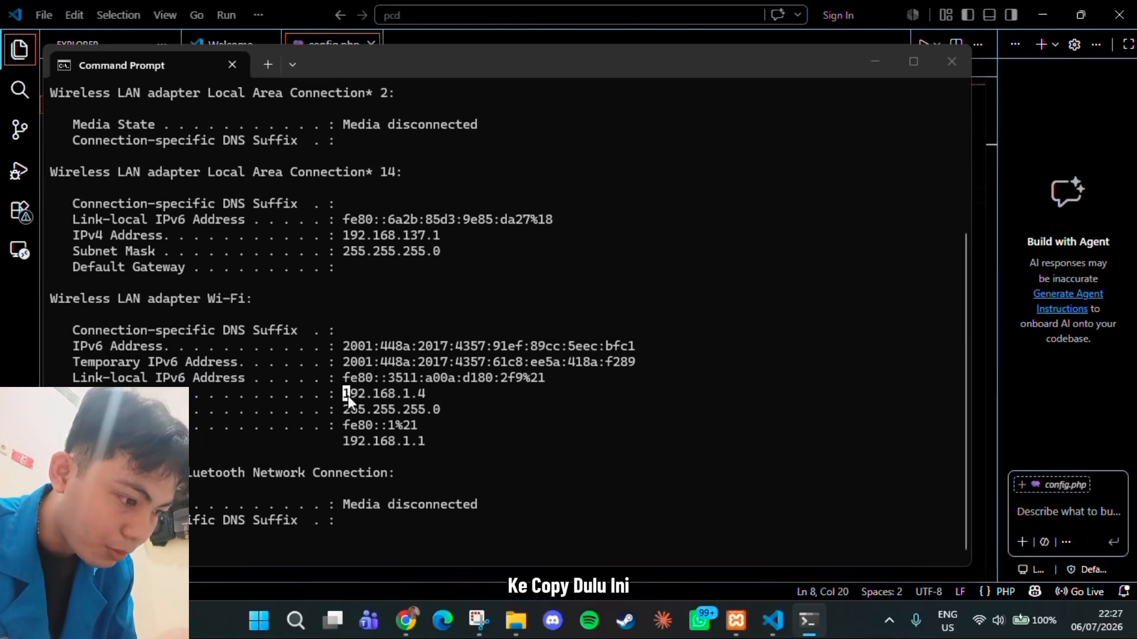
drag(345, 393, 424, 396)
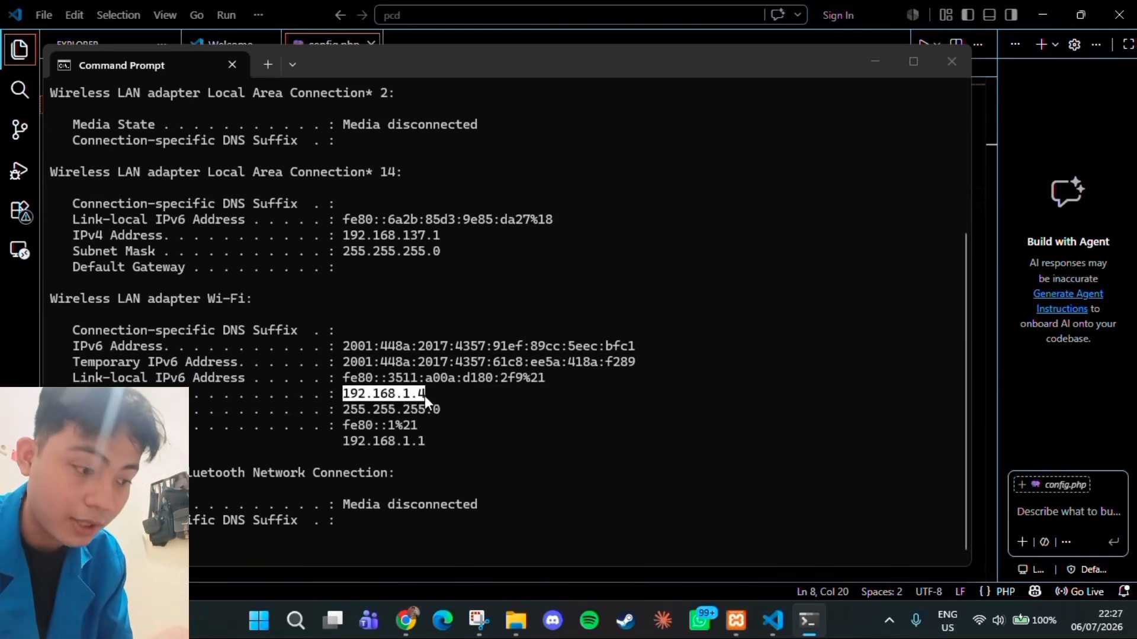
key(ctrl+c)
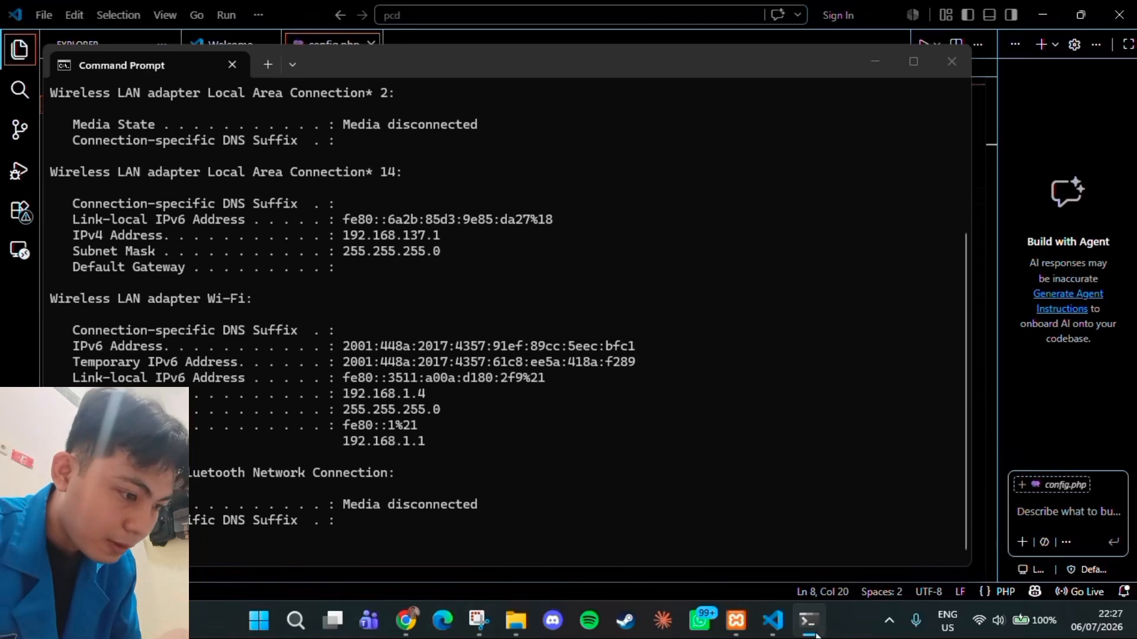
Switch to Visual Studio Code, replace localhost in the trusted_domains array with 192.168.1.4 and save config.php
click(773, 621)
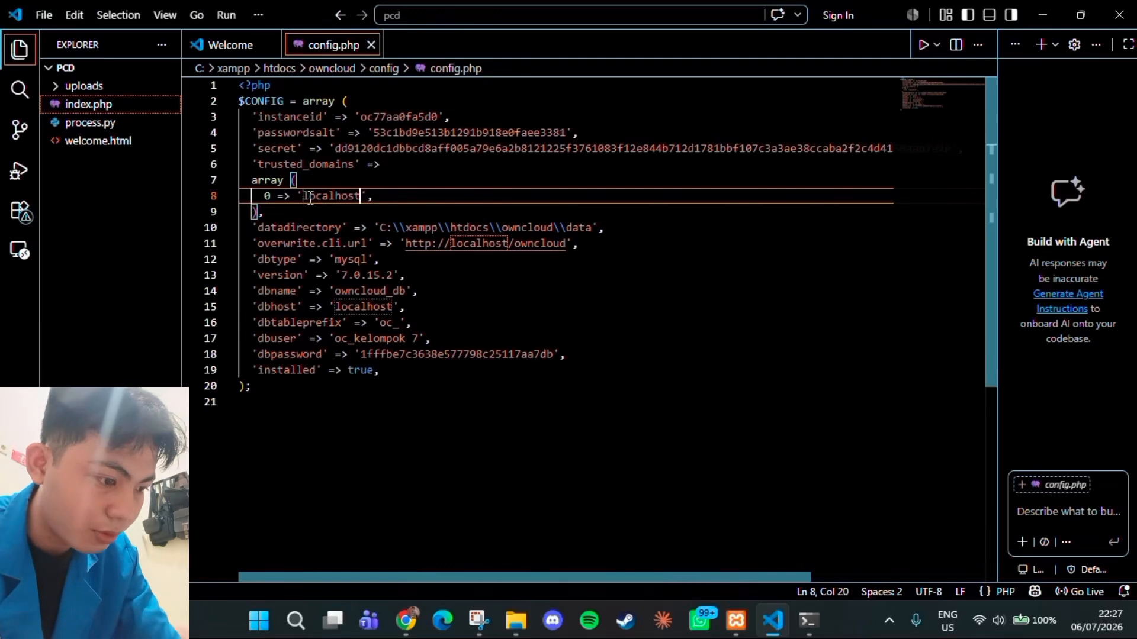
drag(304, 198, 361, 199)
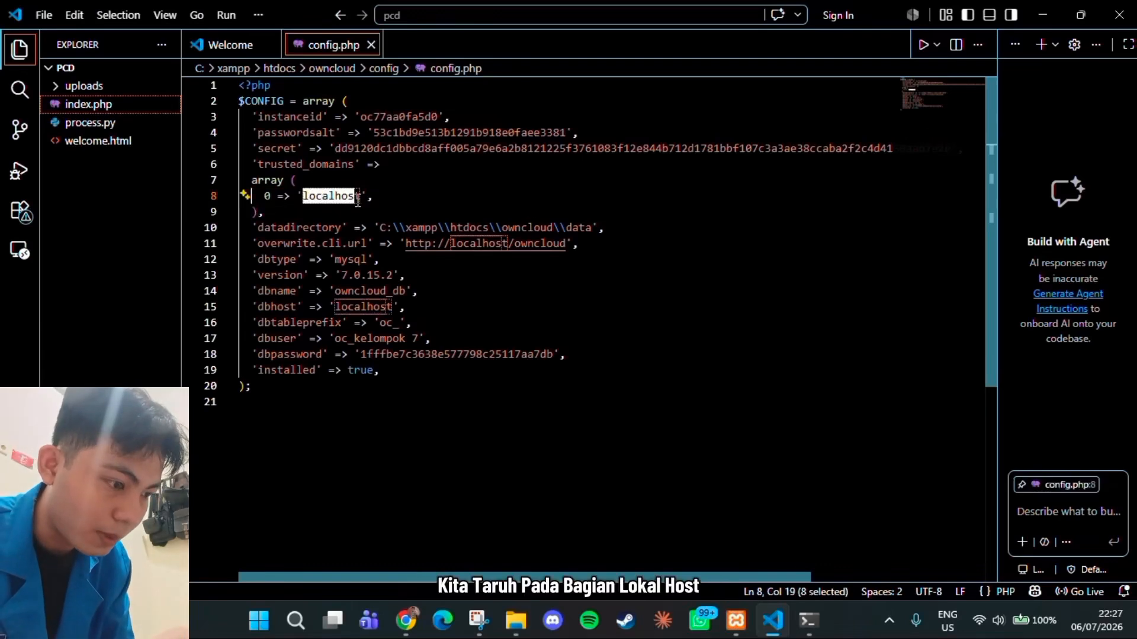
key(ctrl+v)
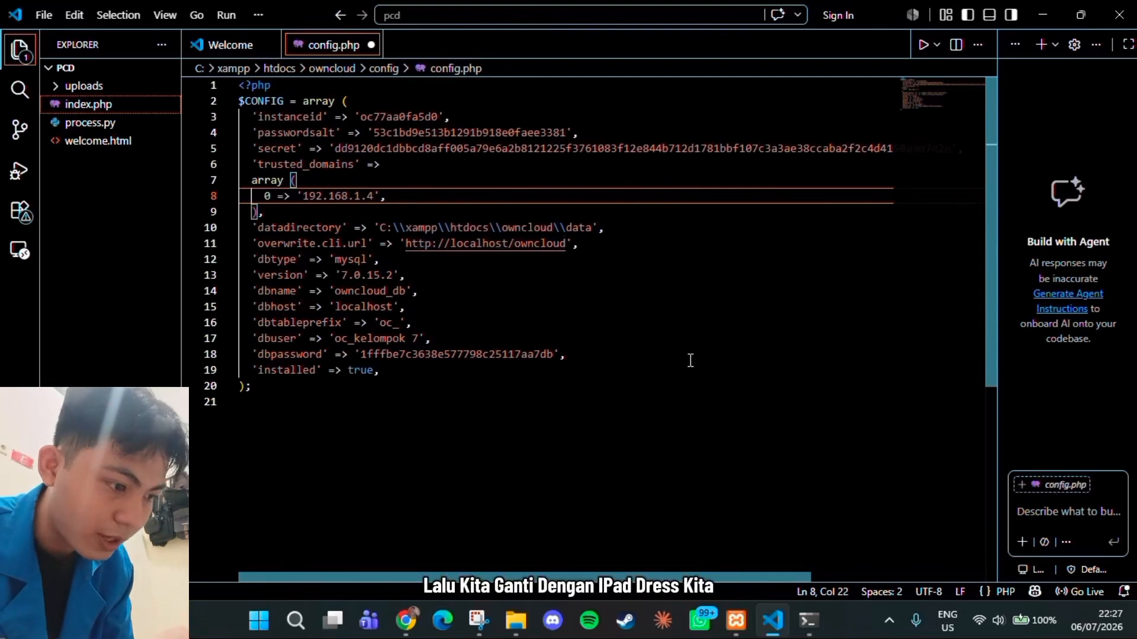
click(598, 338)
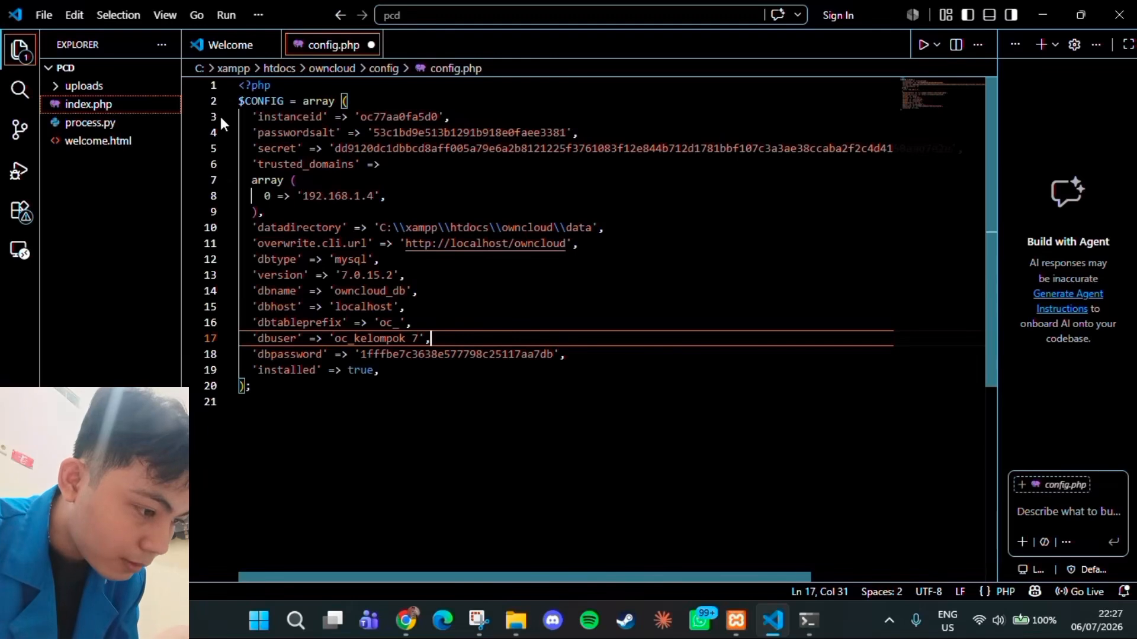
key(ctrl+s)
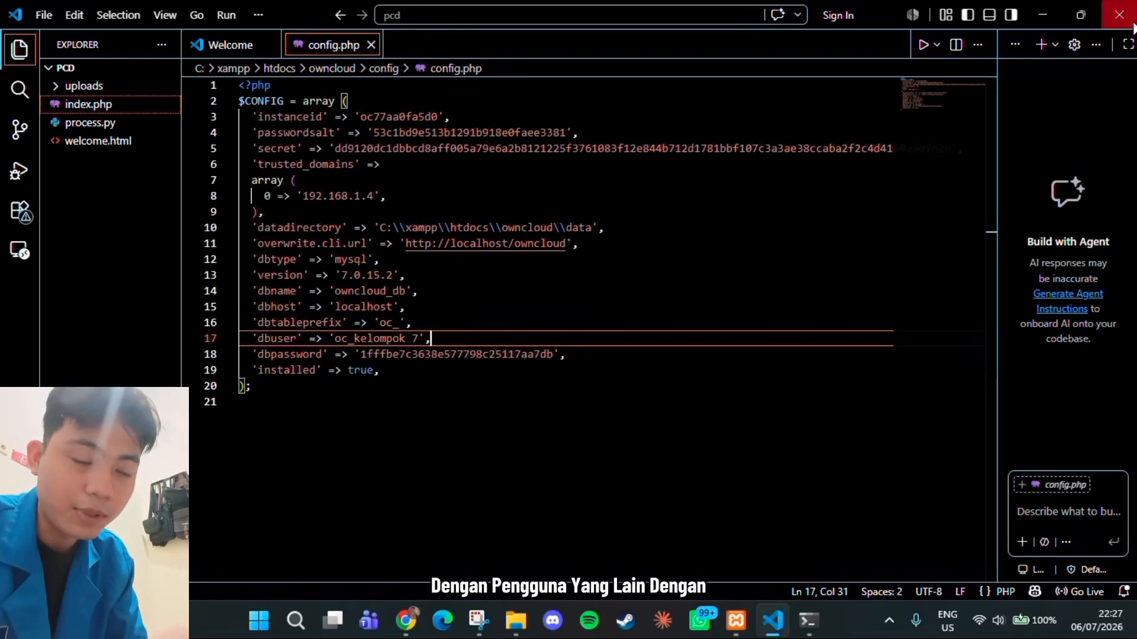
Close Visual Studio Code and Command Prompt, minimize File Explorer and open a new tab in the Chrome browser
click(1120, 16)
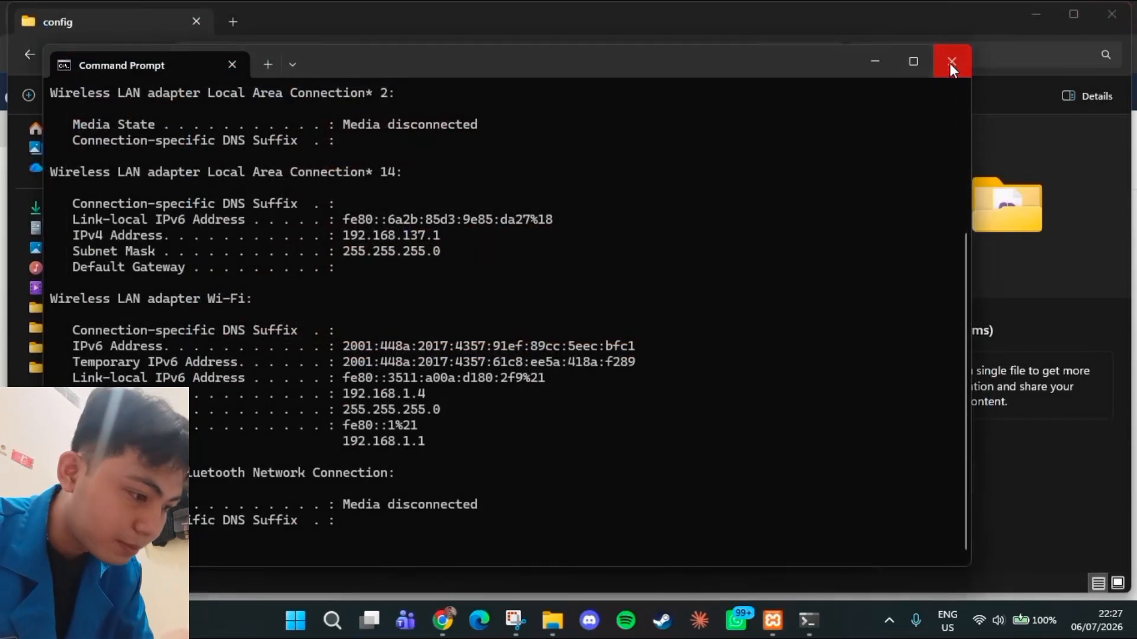
click(949, 62)
click(1036, 13)
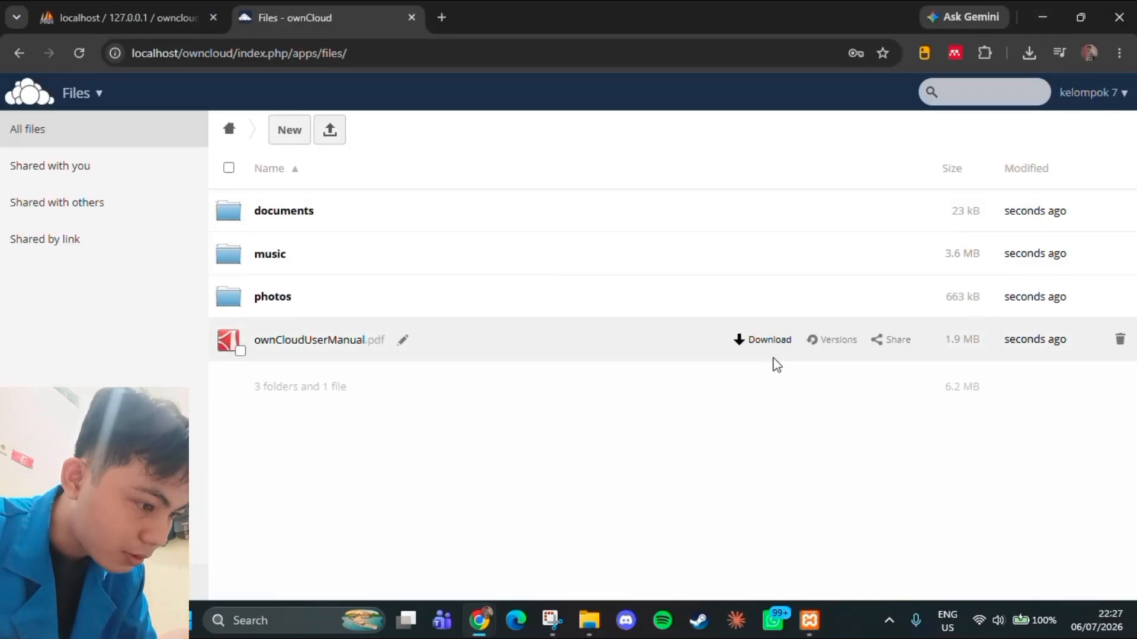
key(ctrl+t)
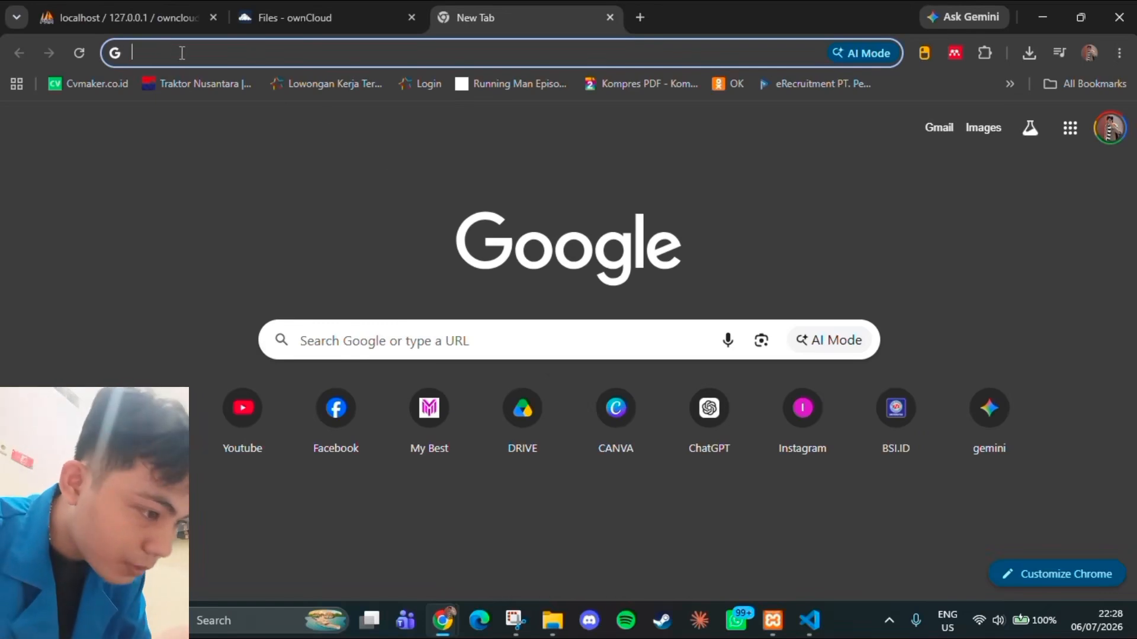
Open 192.168.1.4/owncloud in the new browser tab
text(192.)
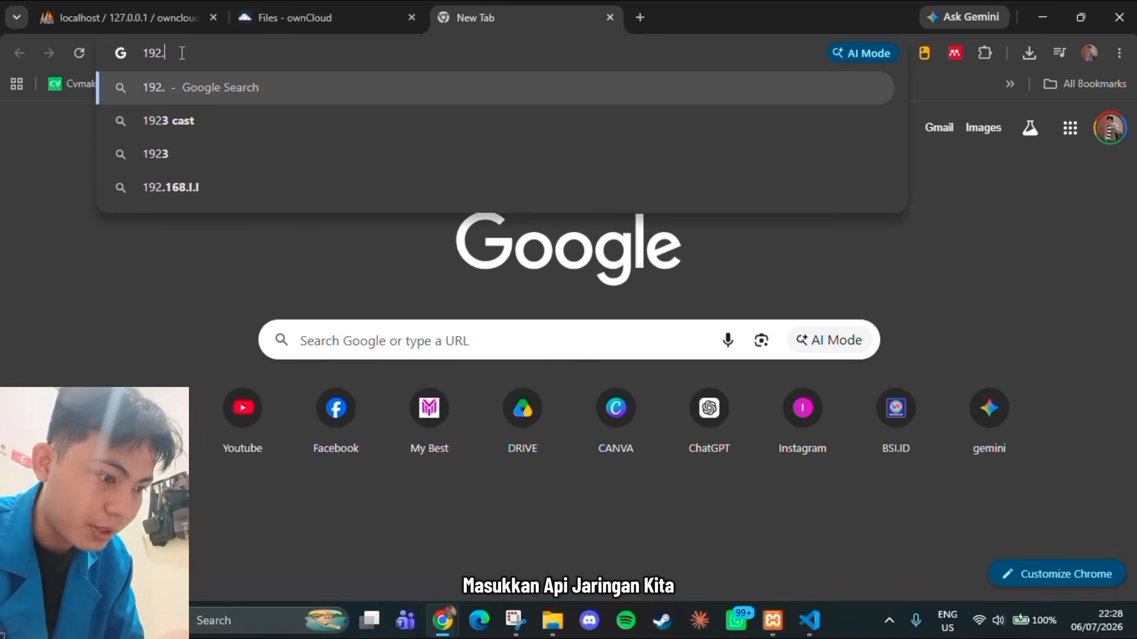
text(168.)
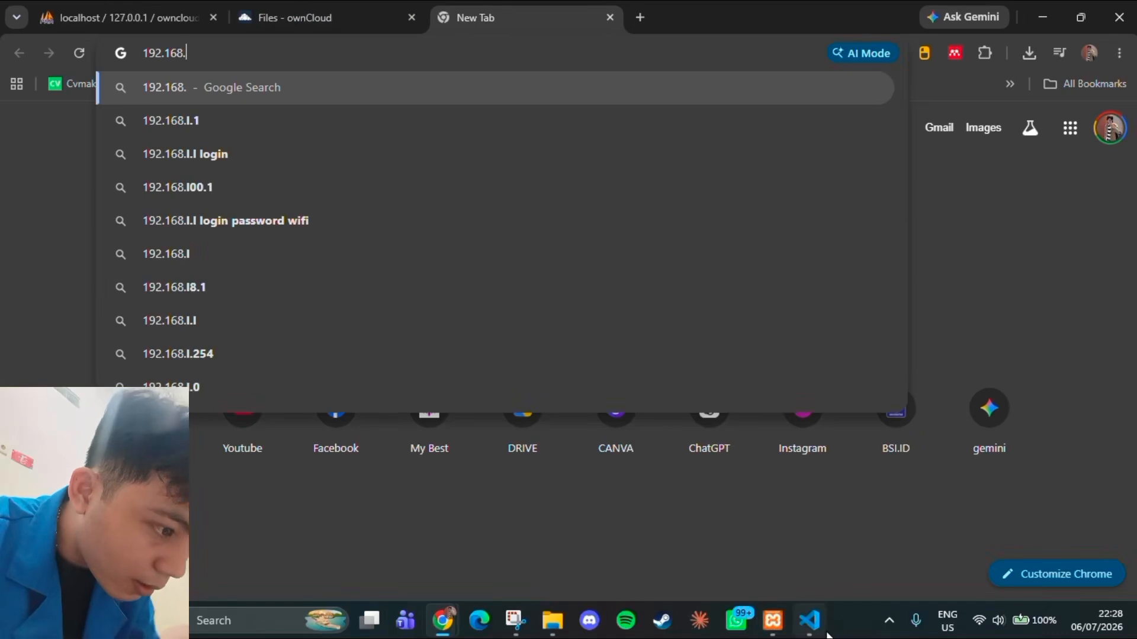
mouse_move(811, 622)
click(801, 542)
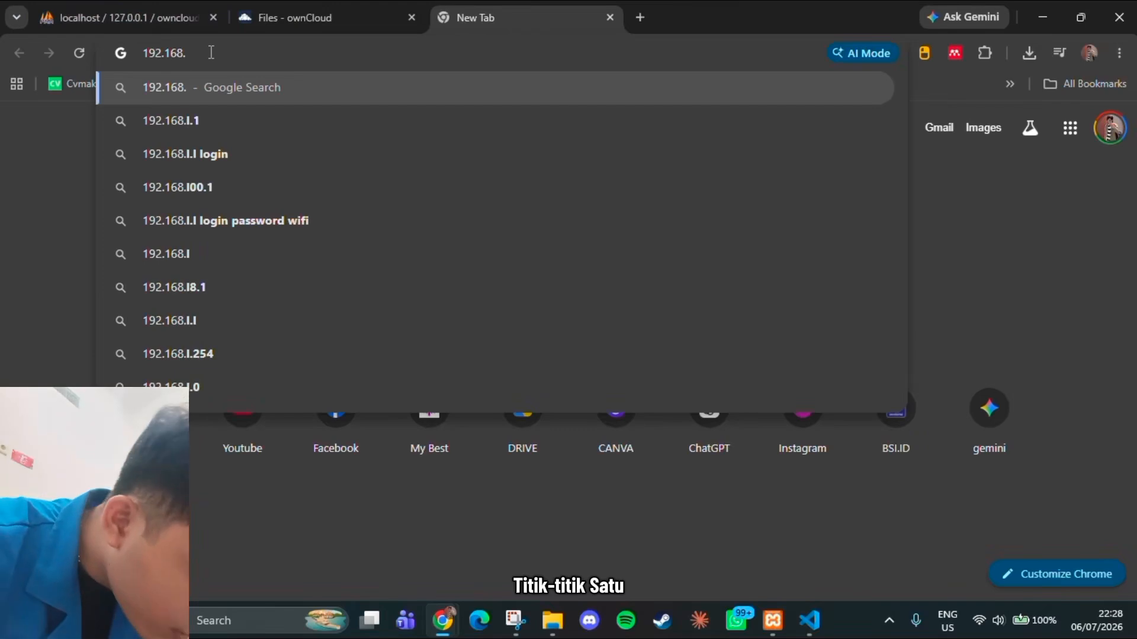
text(1.4)
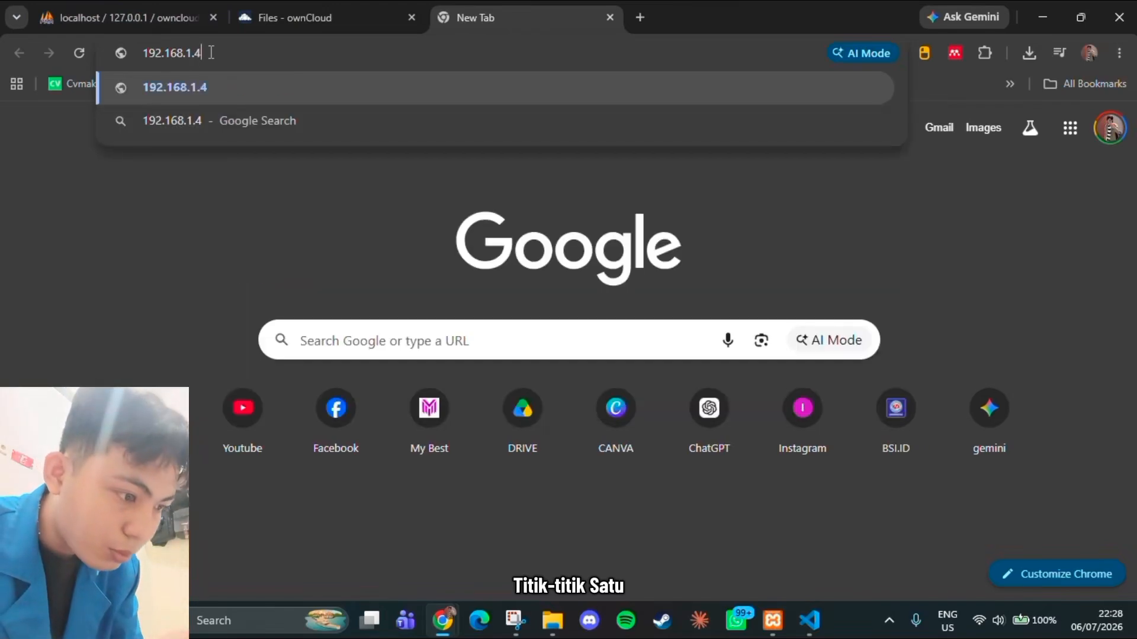
text(/owncloud)
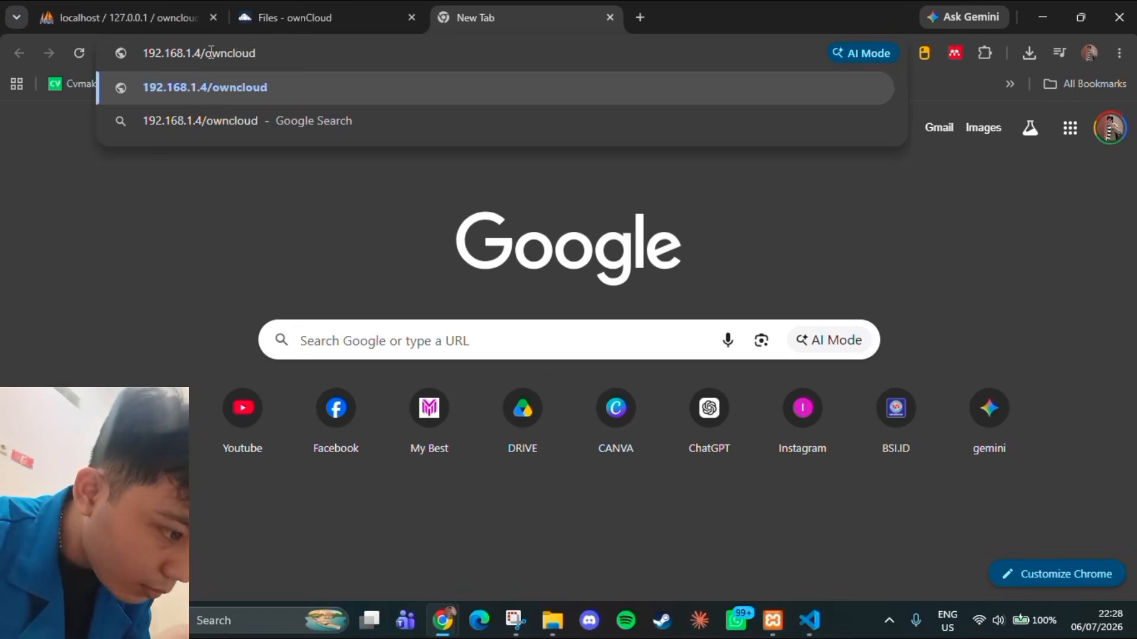
key(Return)
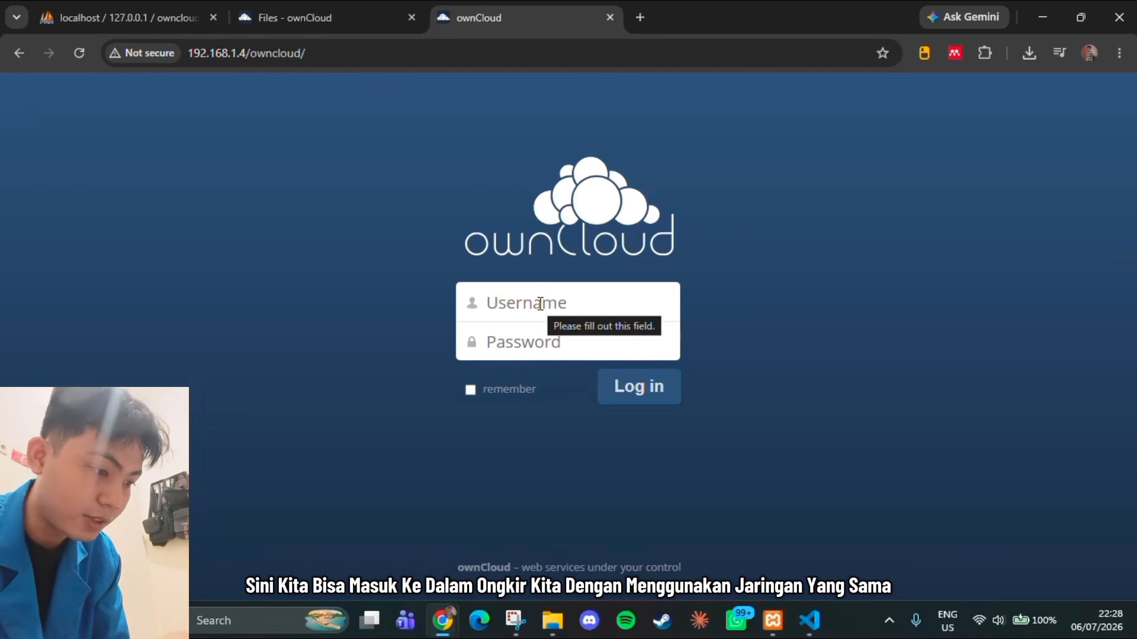
Log in to ownCloud as kelompok 7 with the account password and the remember option enabled, declining to save the password in the browser
text(kelom)
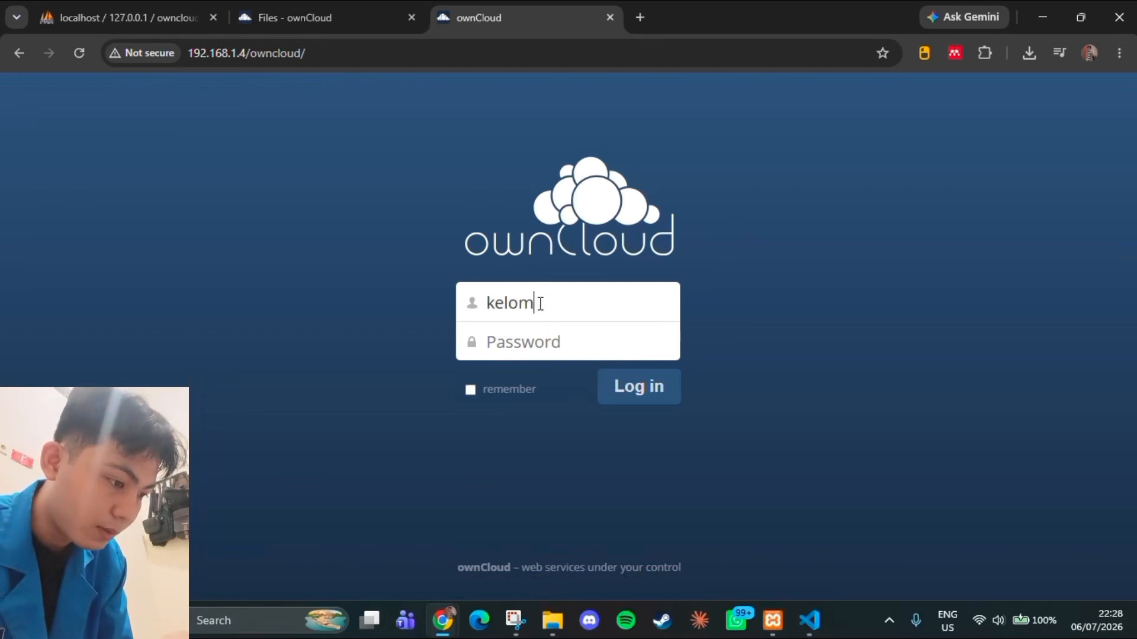
text(pok 7)
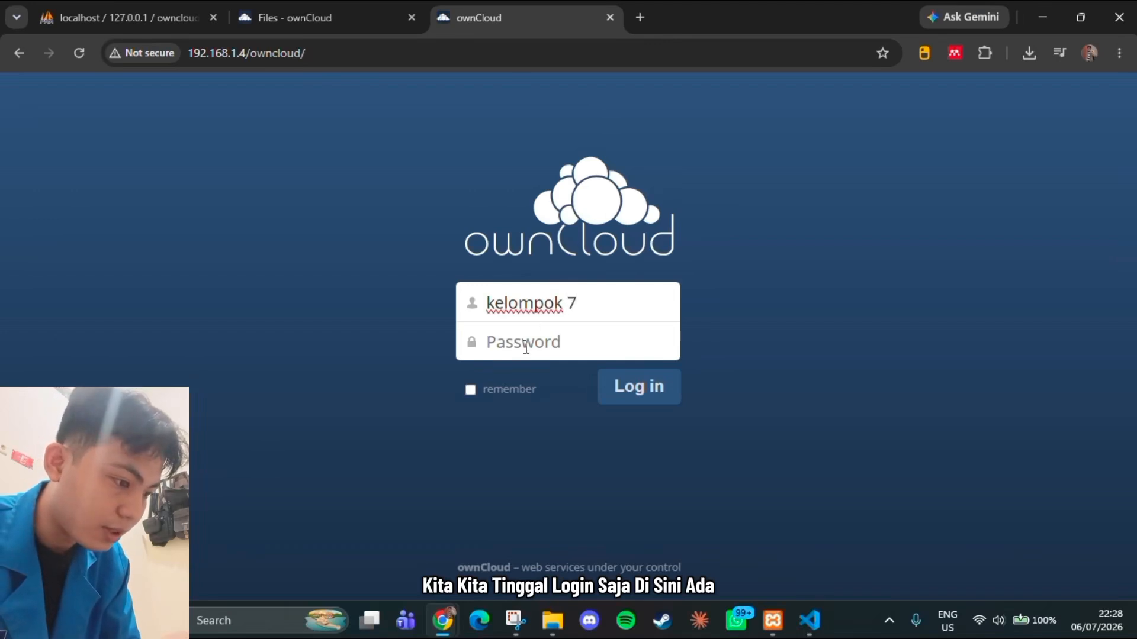
click(526, 348)
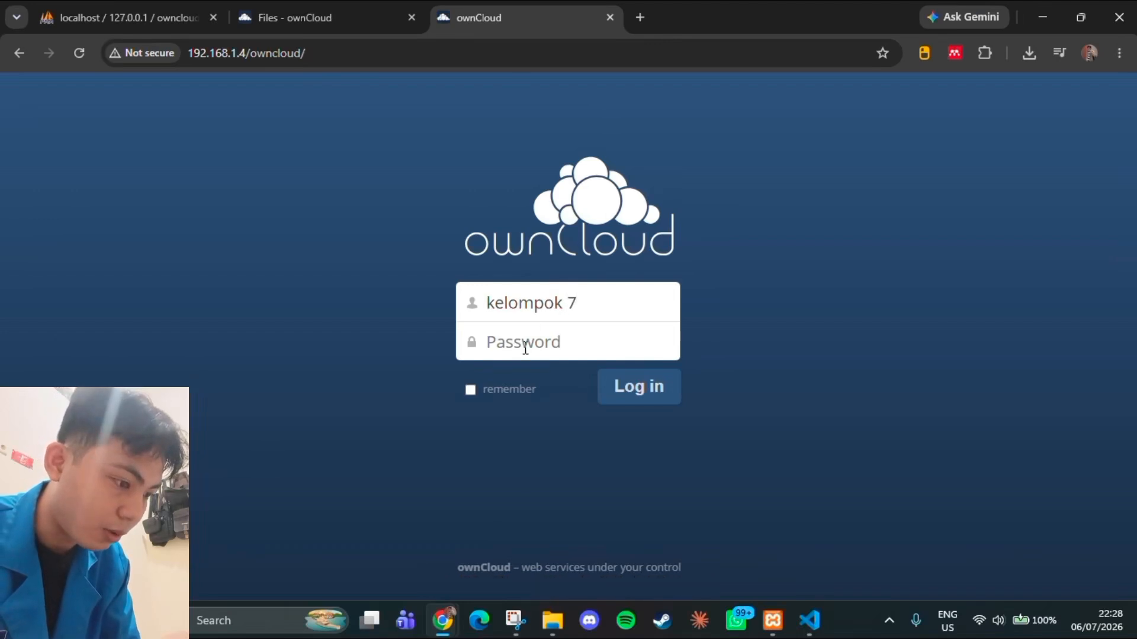
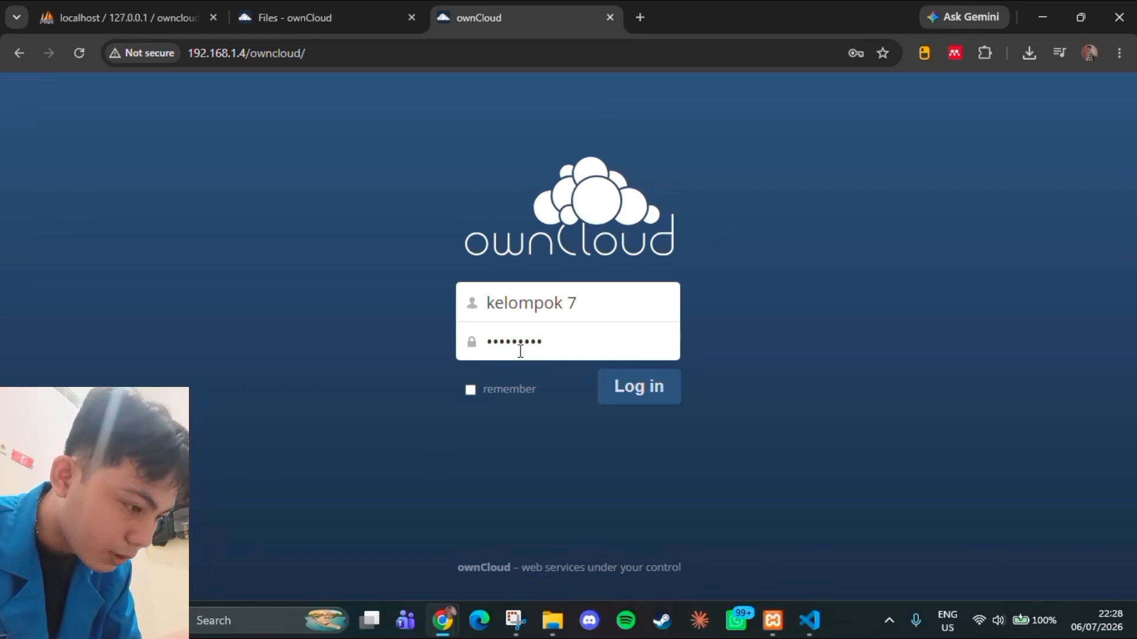
click(470, 390)
click(660, 386)
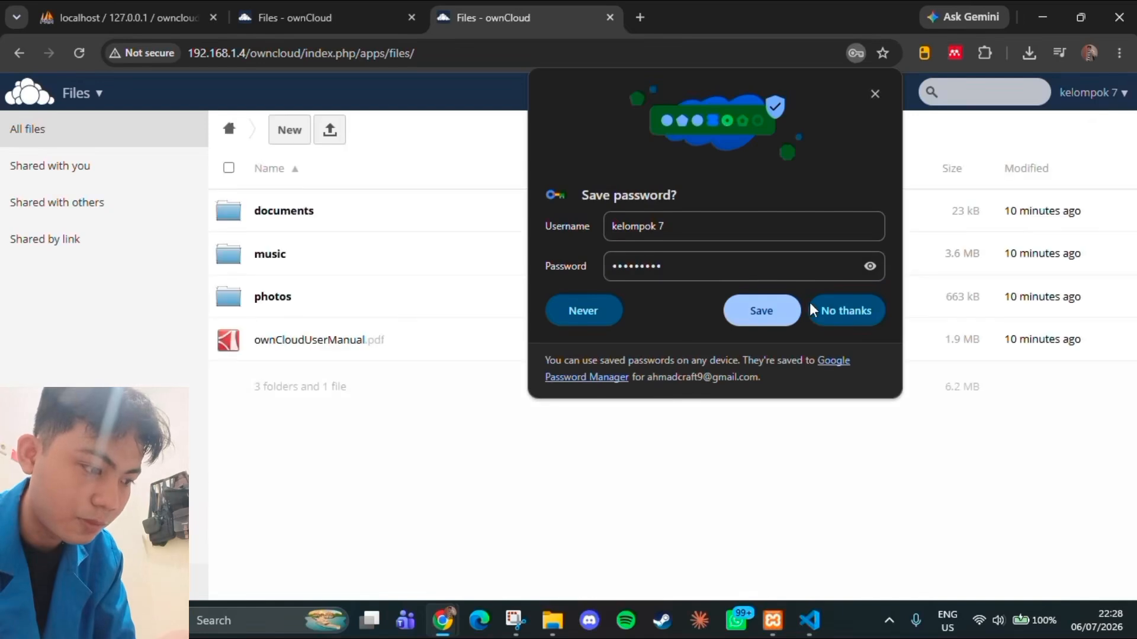
click(850, 313)
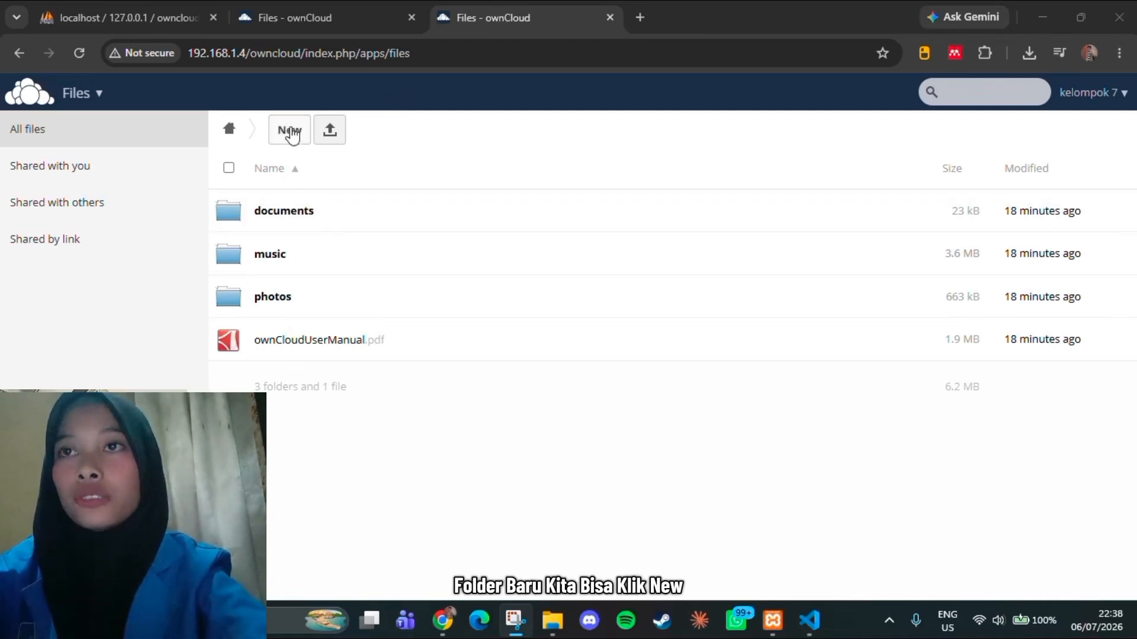
Create a new folder named tugas in the ownCloud root directory
click(290, 136)
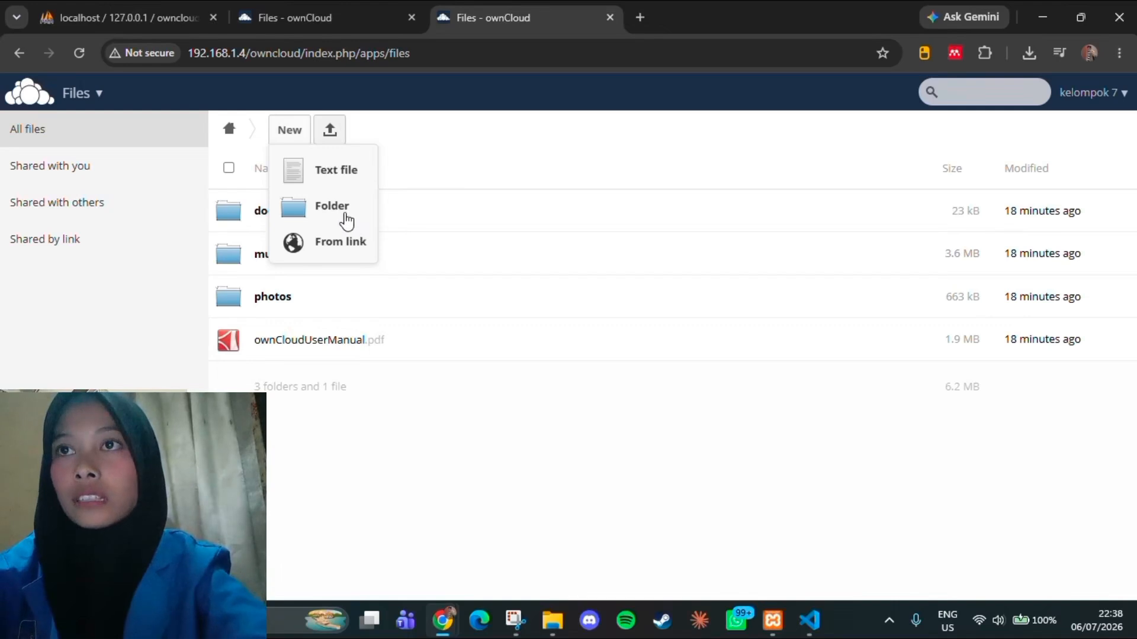
click(343, 210)
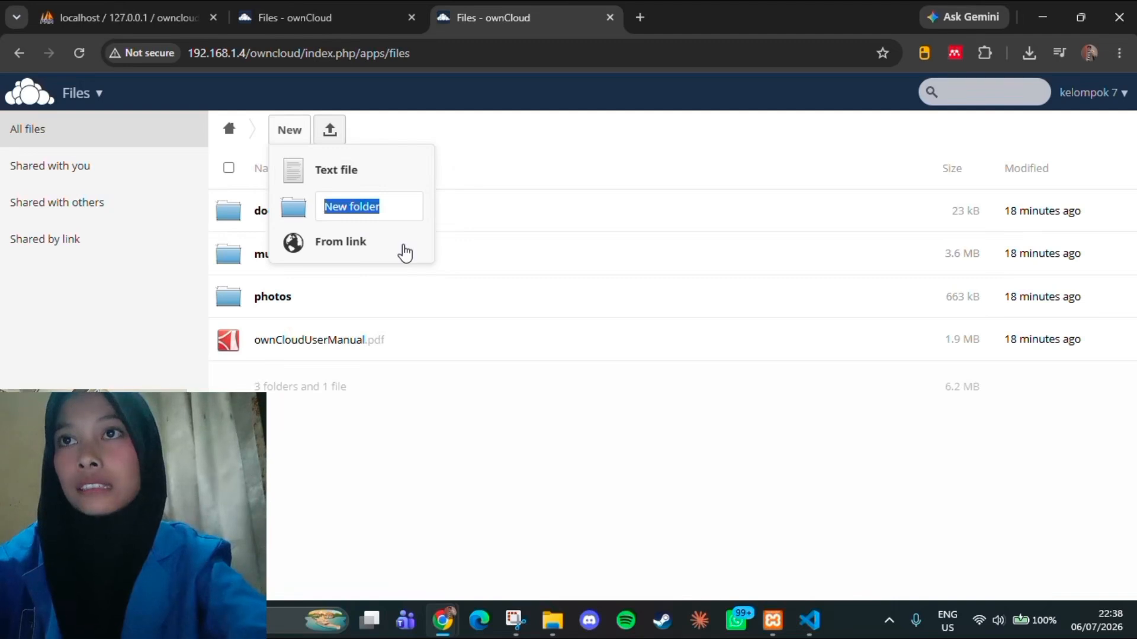
text(tugas)
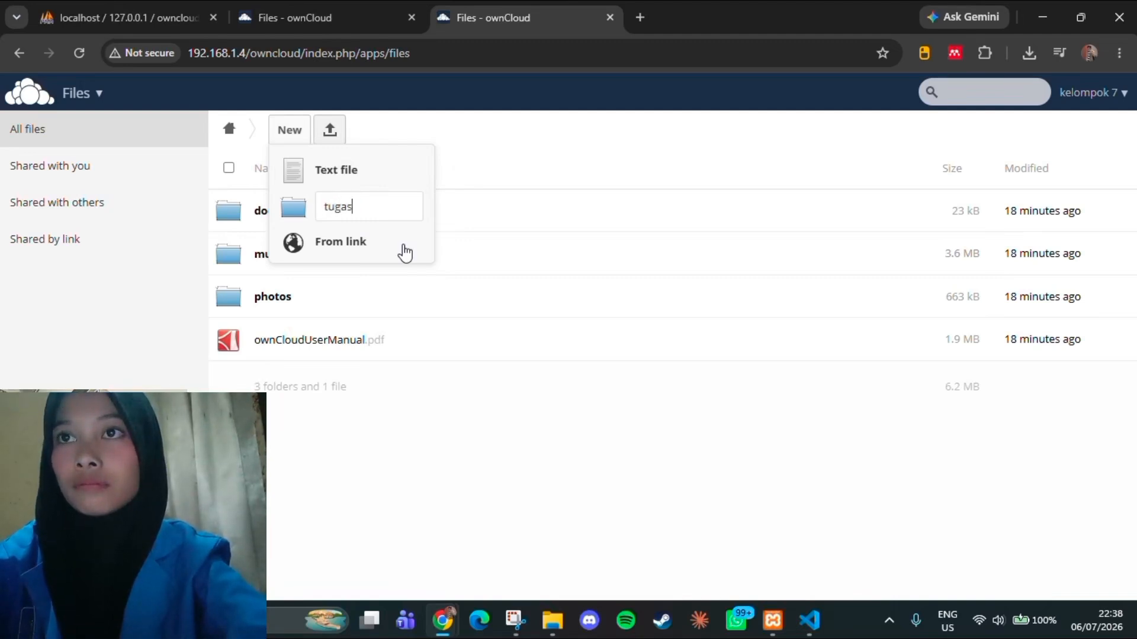
key(Return)
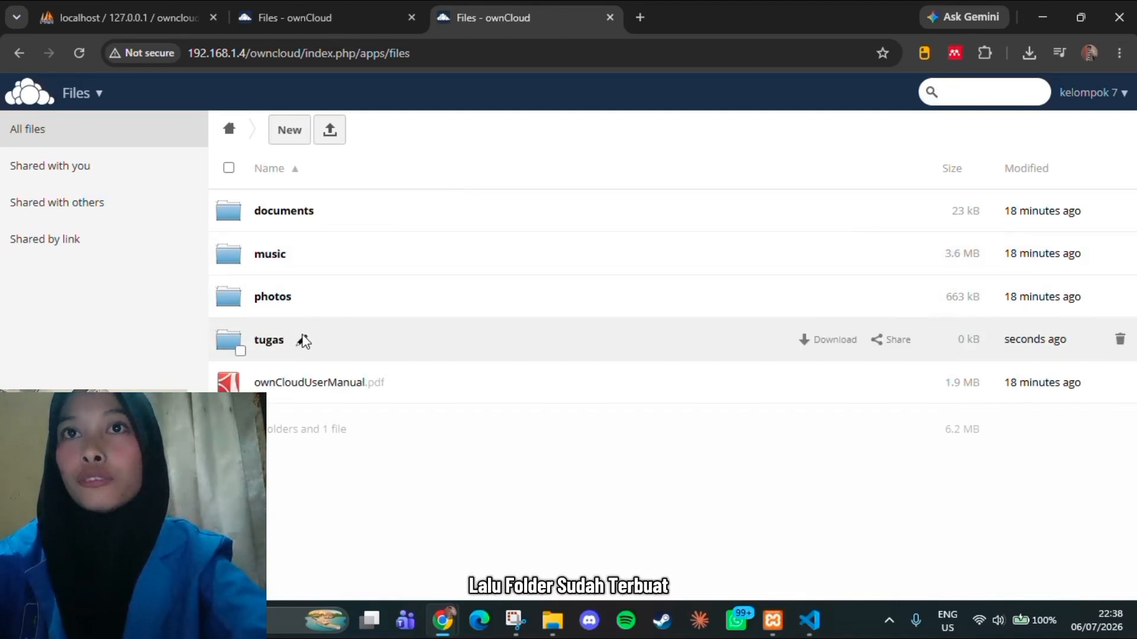
Upload the KriptoCitra_Presentasi PowerPoint file from the local PROYEK TEK... folder to the ownCloud root directory
click(331, 142)
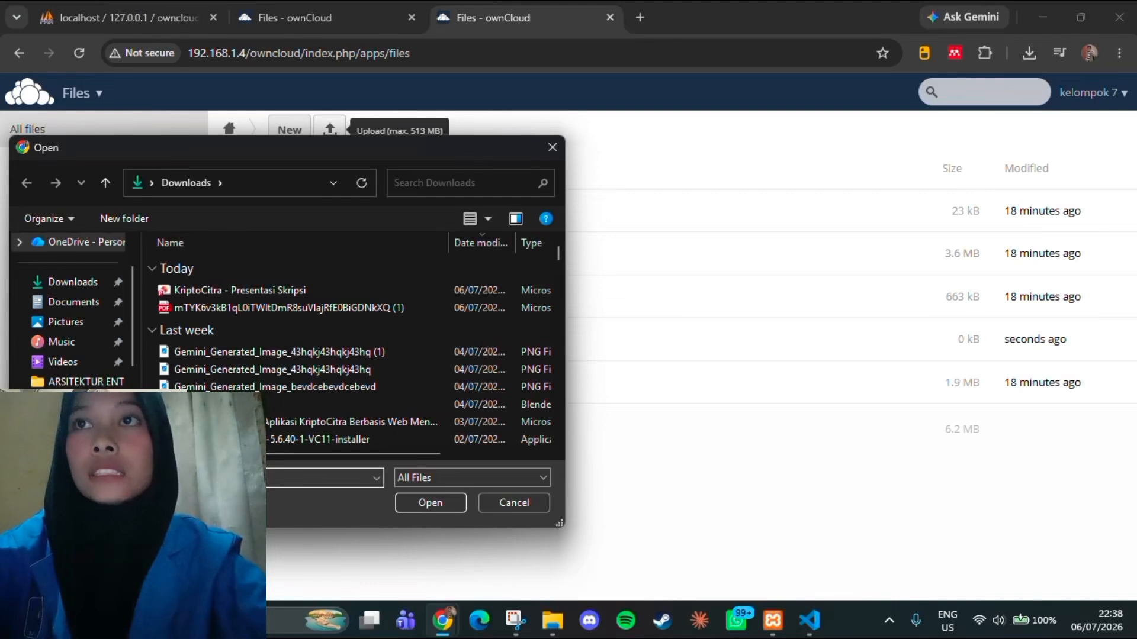
click(80, 453)
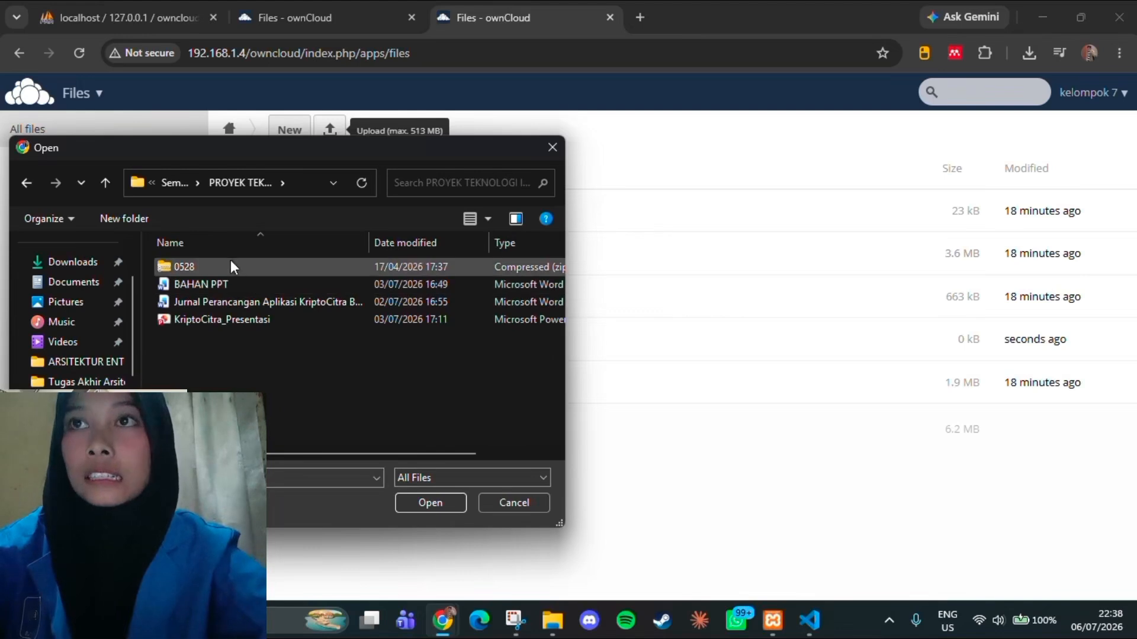
click(240, 315)
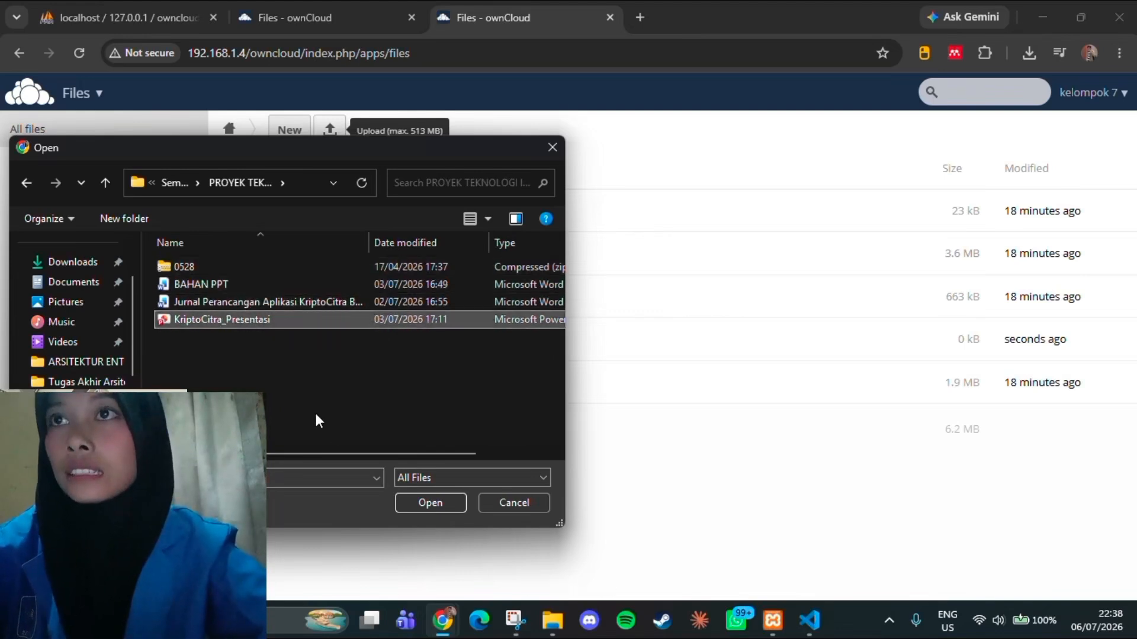
click(434, 510)
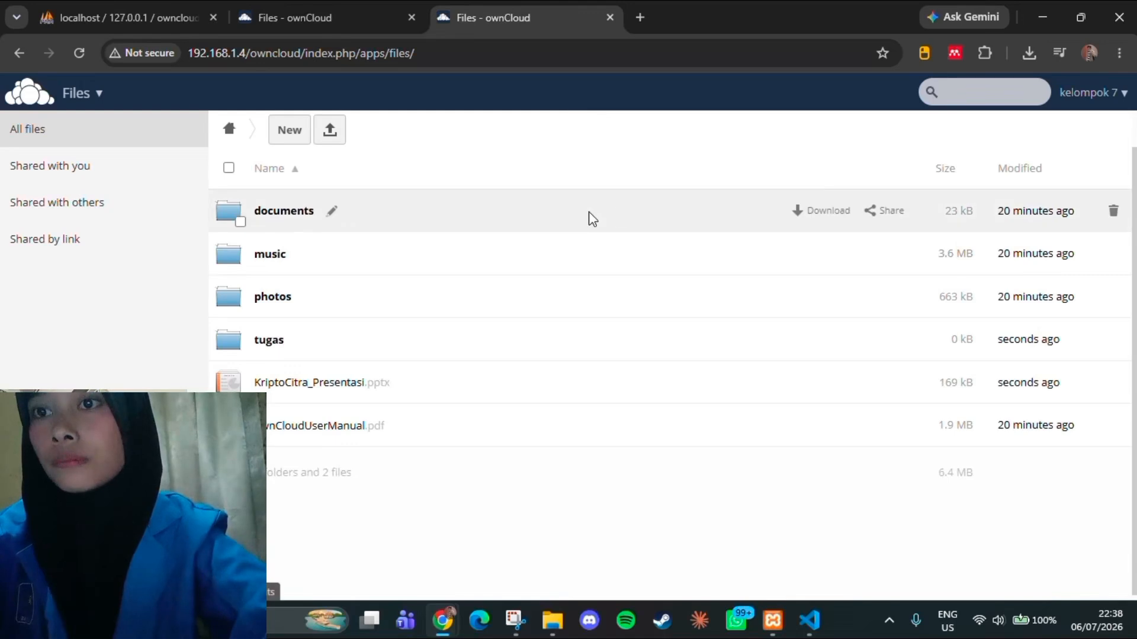
Open the account's personal settings and examine the password, full name, email, profile picture, language and notification options
click(1078, 93)
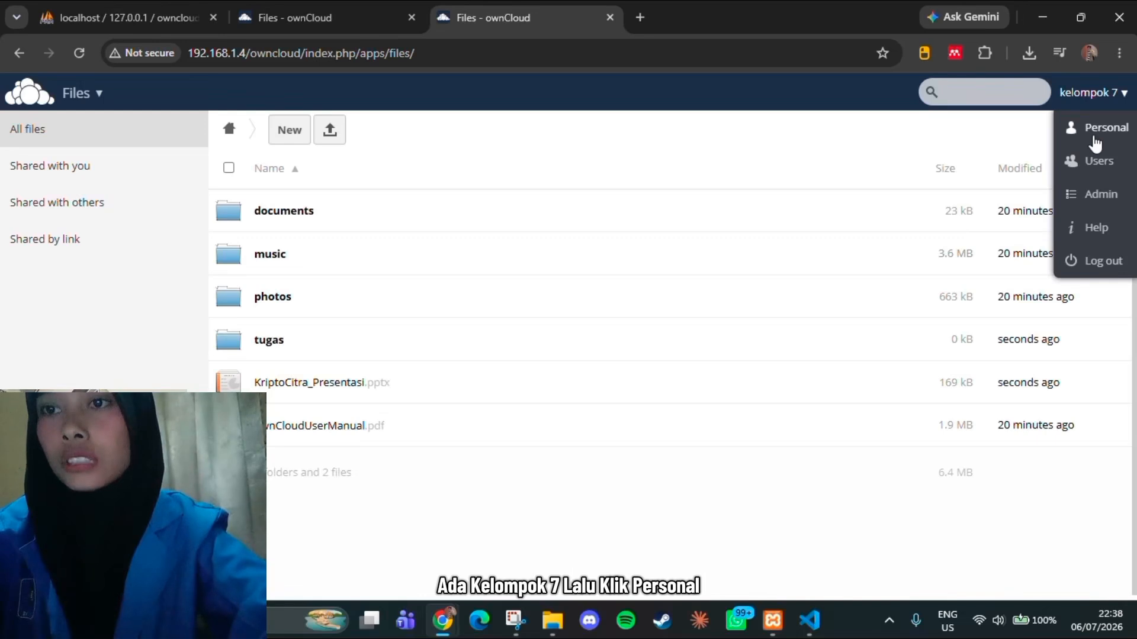
click(1094, 136)
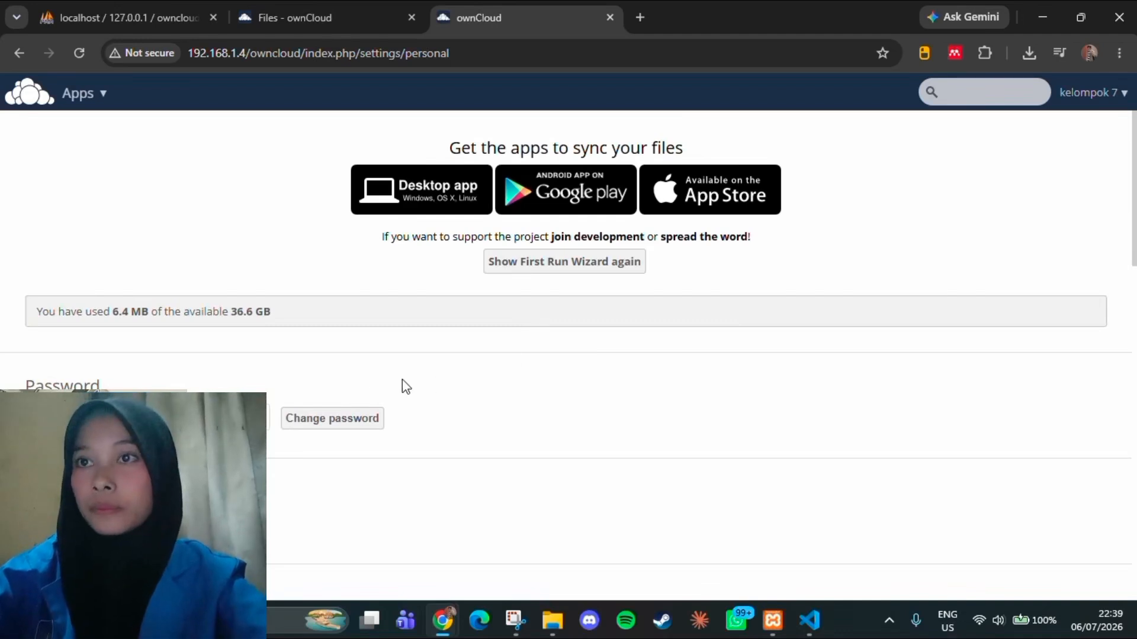
scroll(403, 386, down, 1)
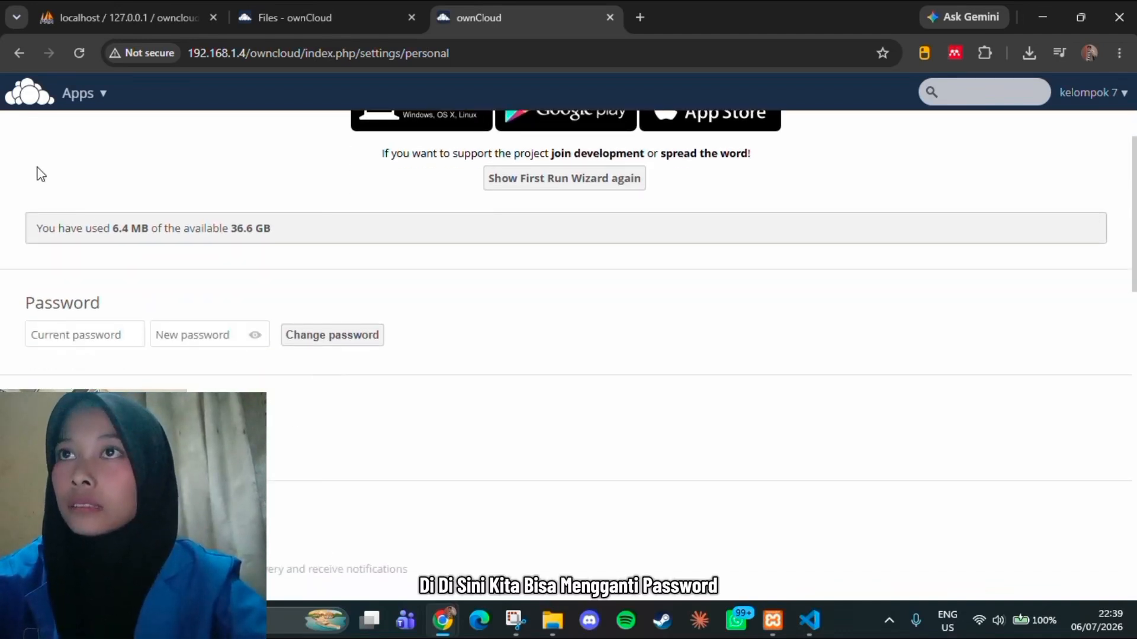
scroll(422, 232, down, 3)
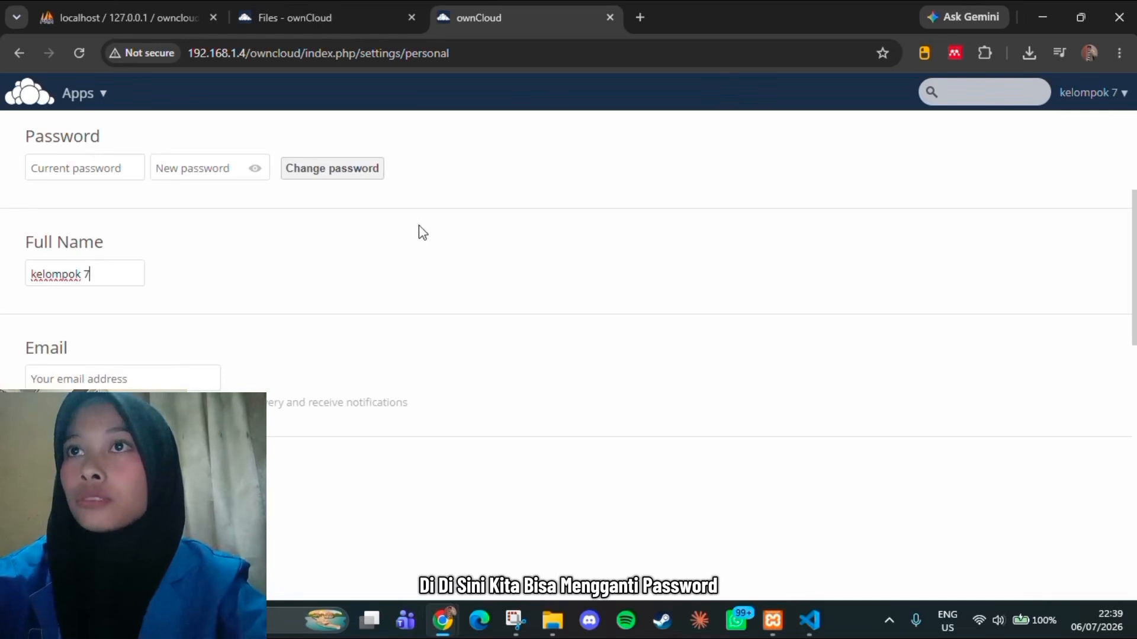
scroll(142, 231, down, 4)
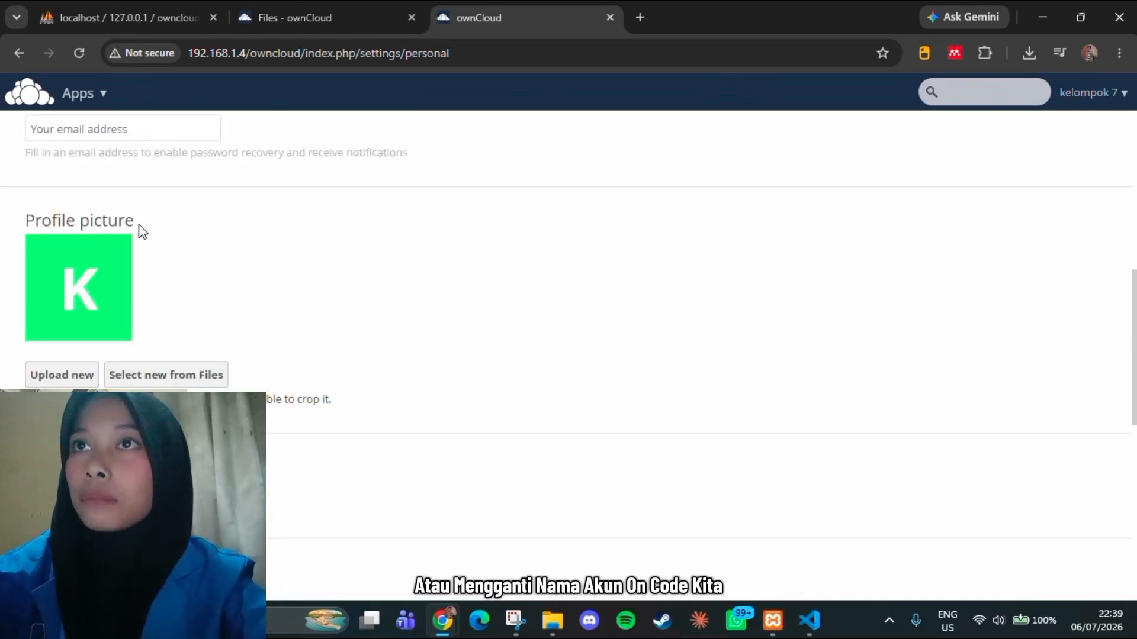
scroll(142, 231, up, 1)
click(126, 211)
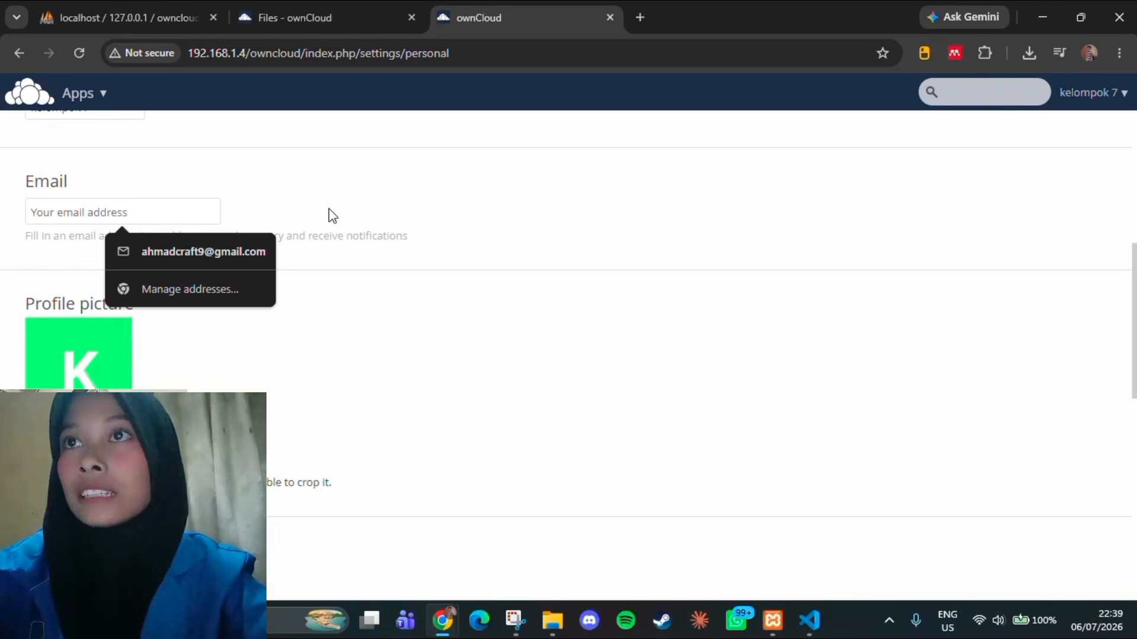
click(343, 197)
scroll(363, 304, down, 1)
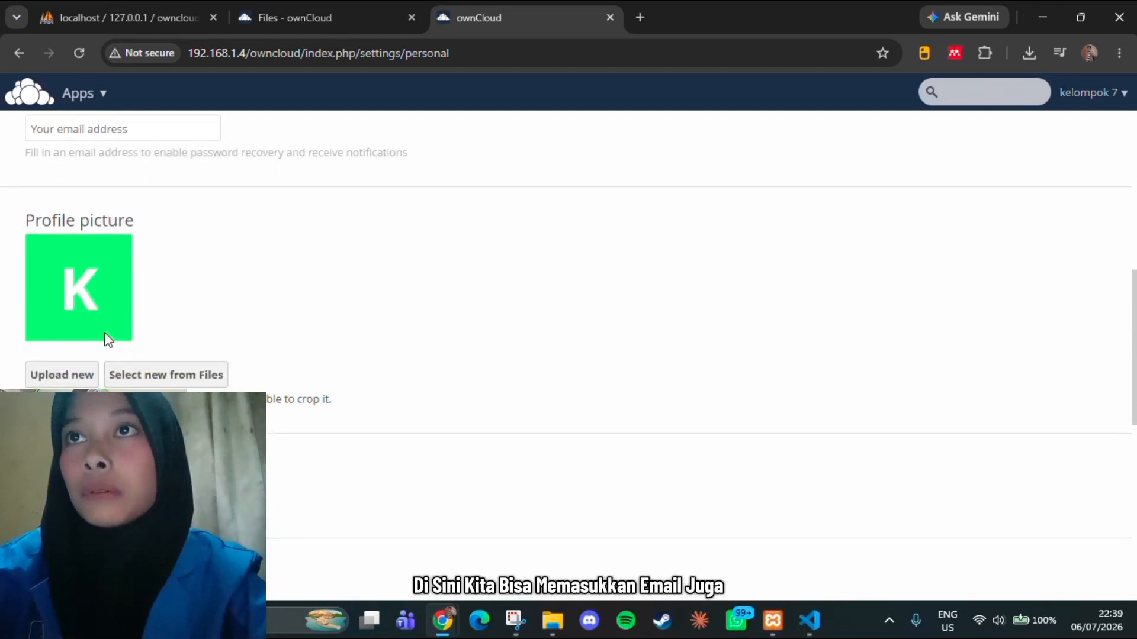
click(106, 483)
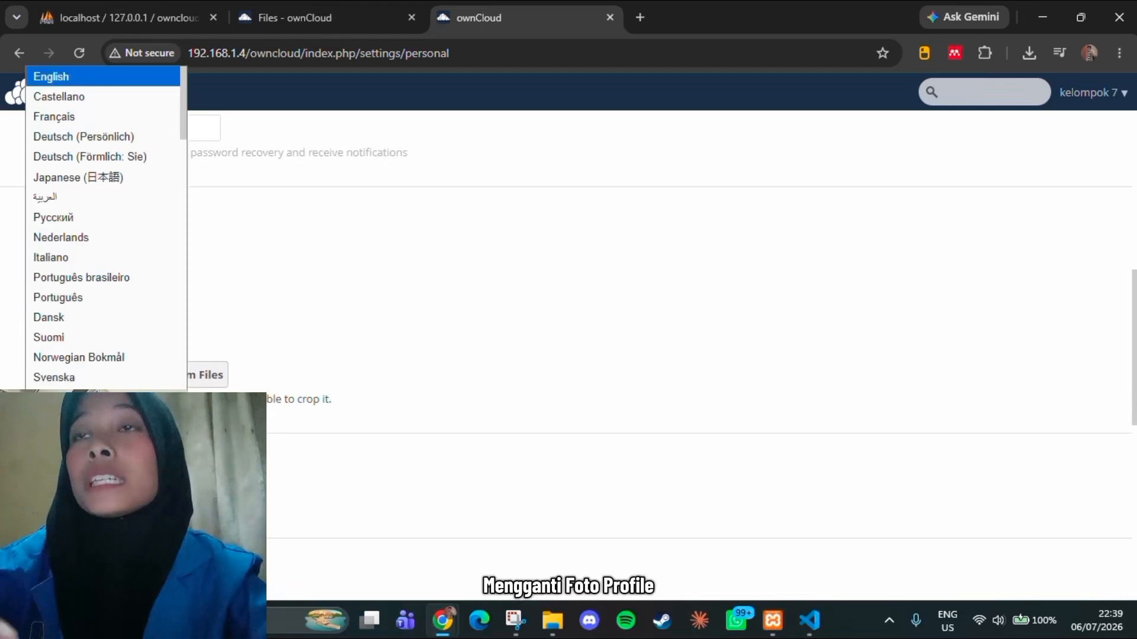
scroll(319, 438, down, 7)
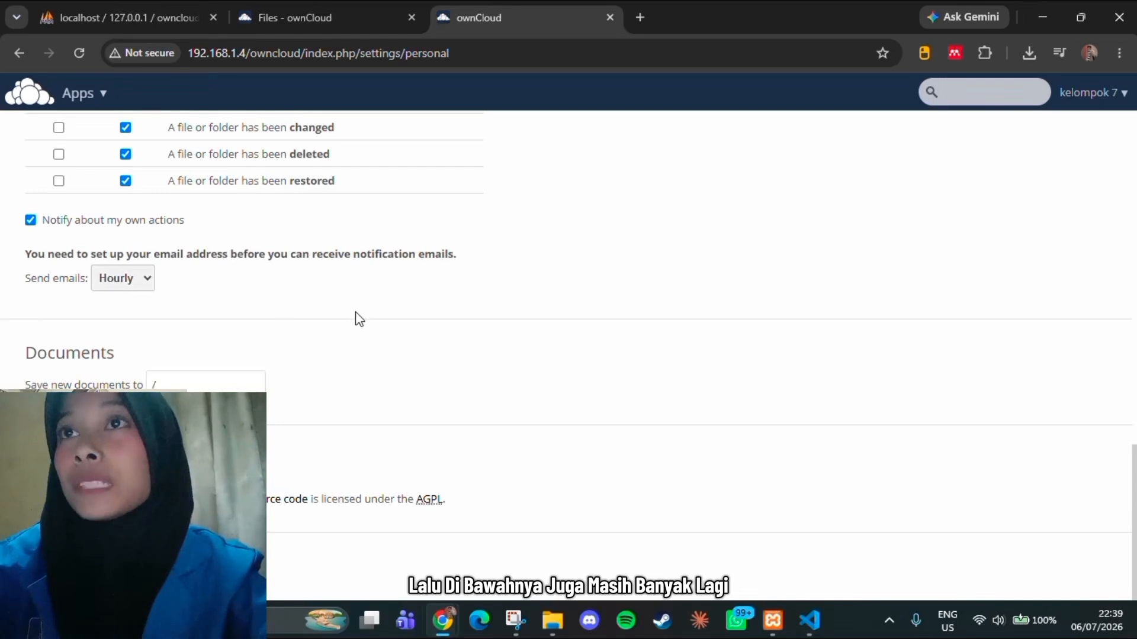
scroll(359, 318, up, 10)
Open user management and create a regular user with the person's name as username and an account password, leaving the admin group unselected
click(1083, 94)
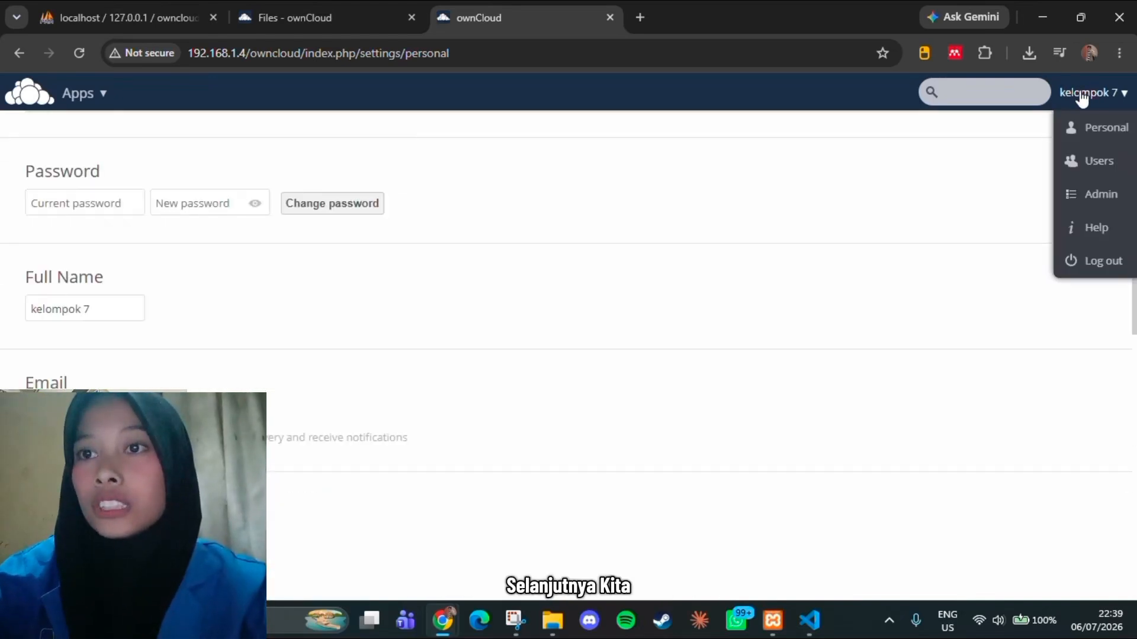
click(1096, 160)
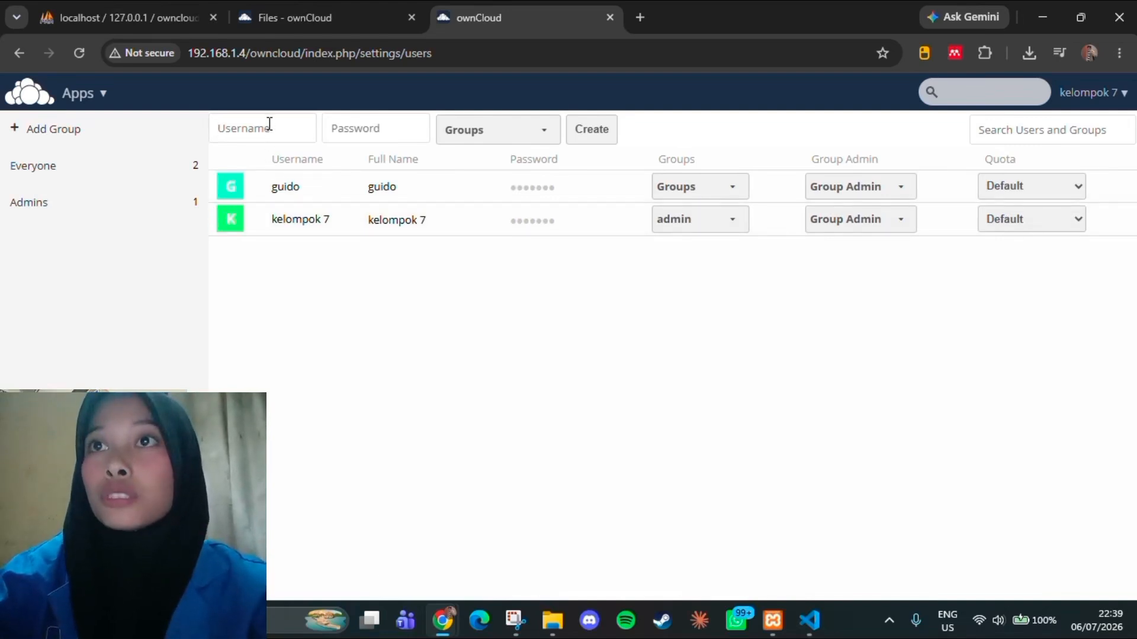
text(anggi)
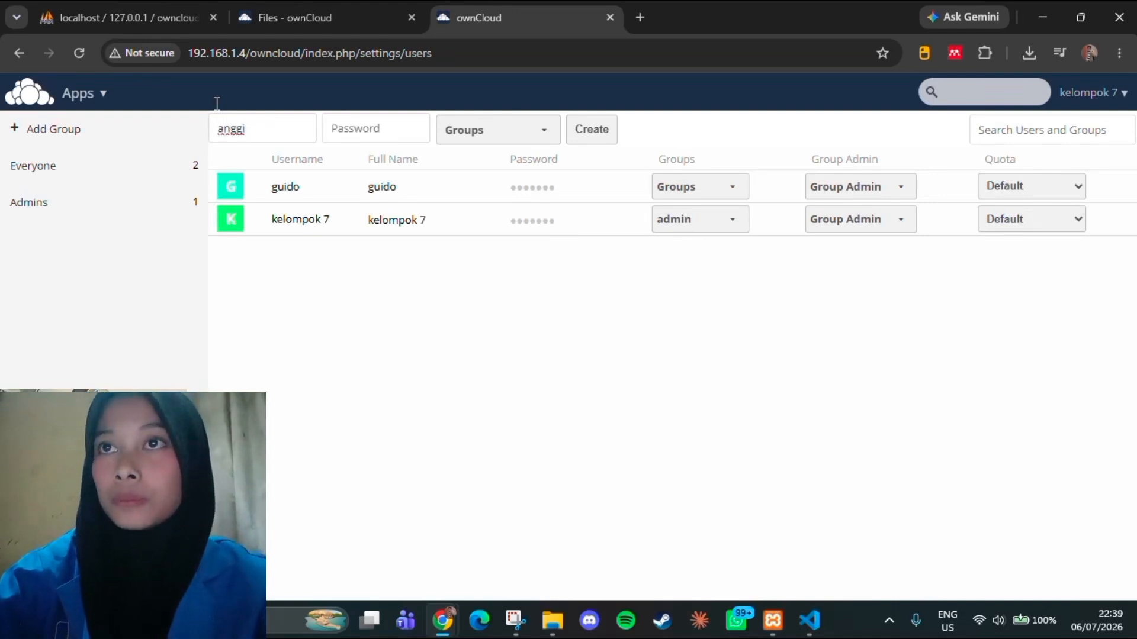
click(356, 118)
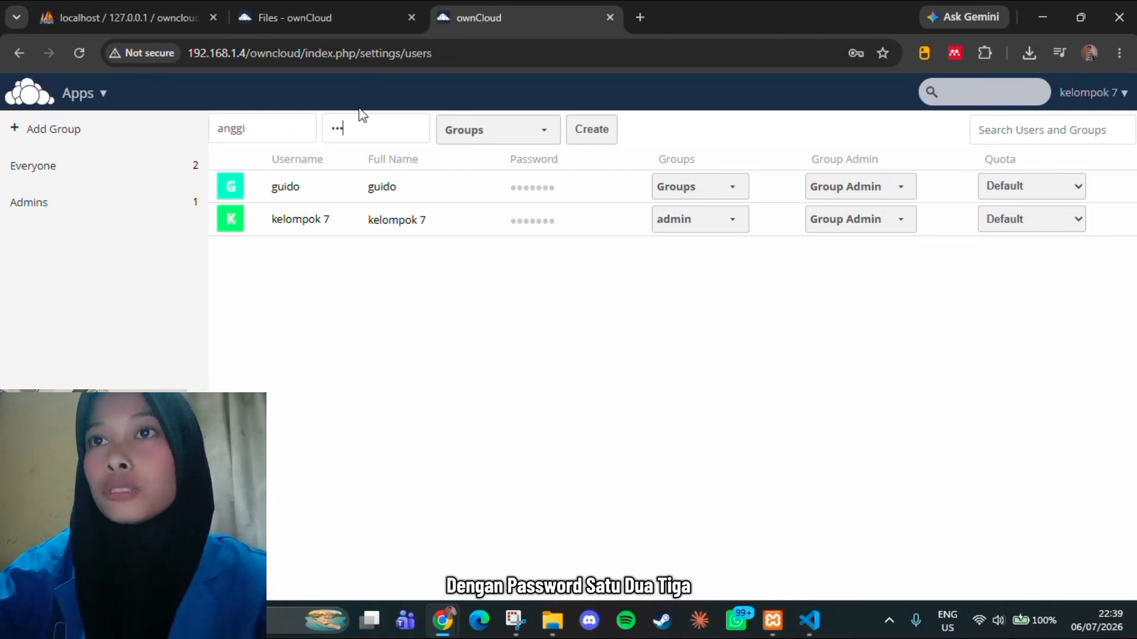
click(536, 142)
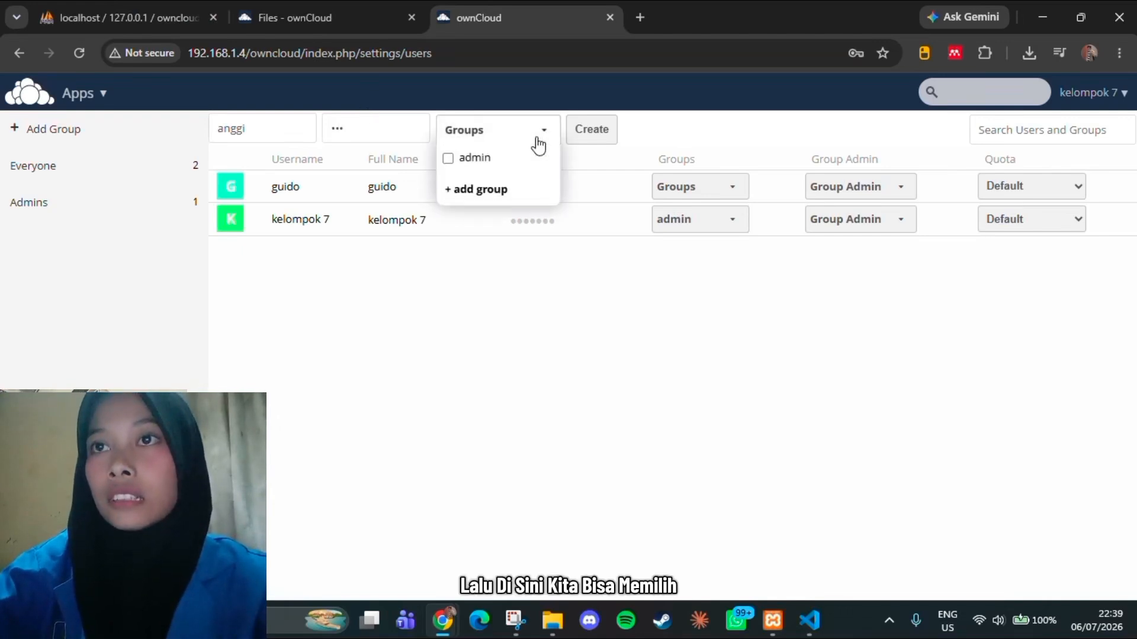
click(481, 168)
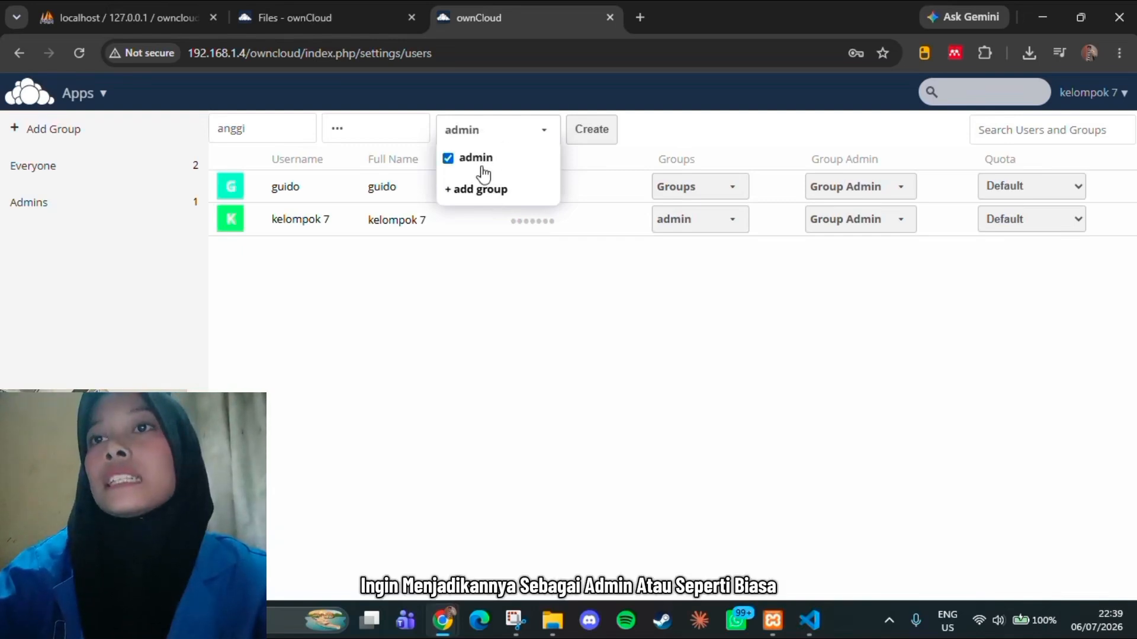
click(479, 168)
click(518, 297)
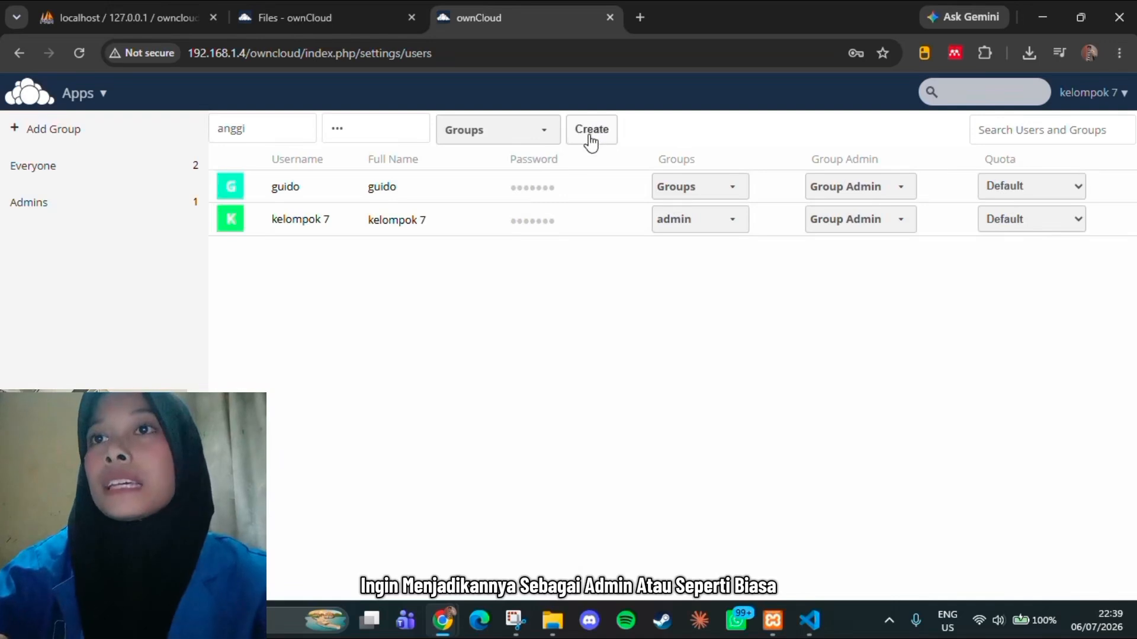
click(590, 142)
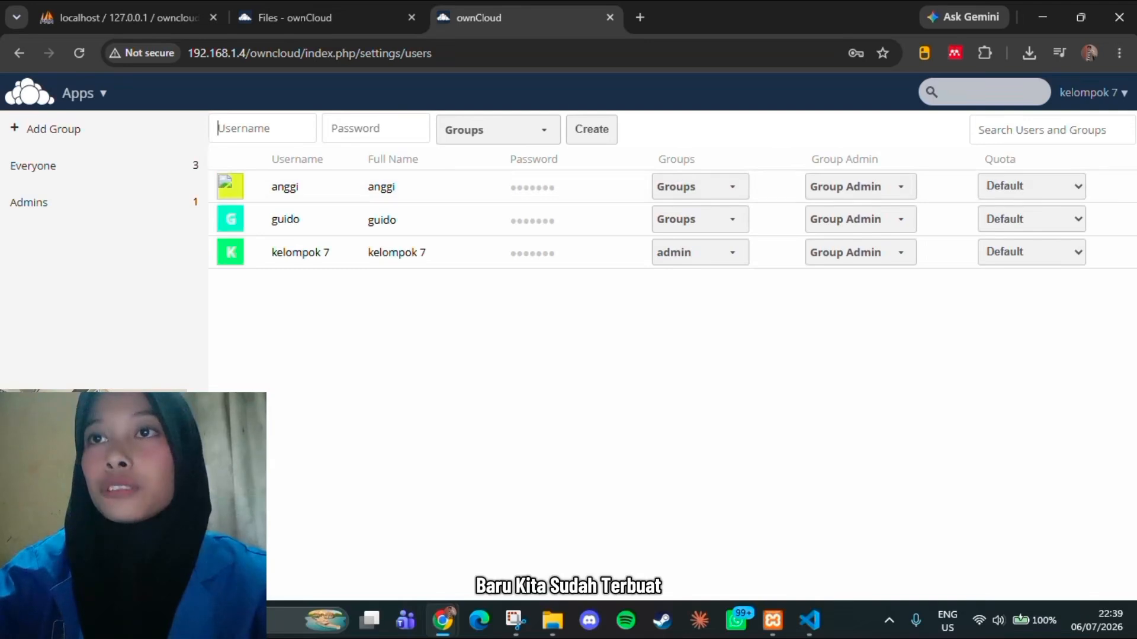
click(1092, 93)
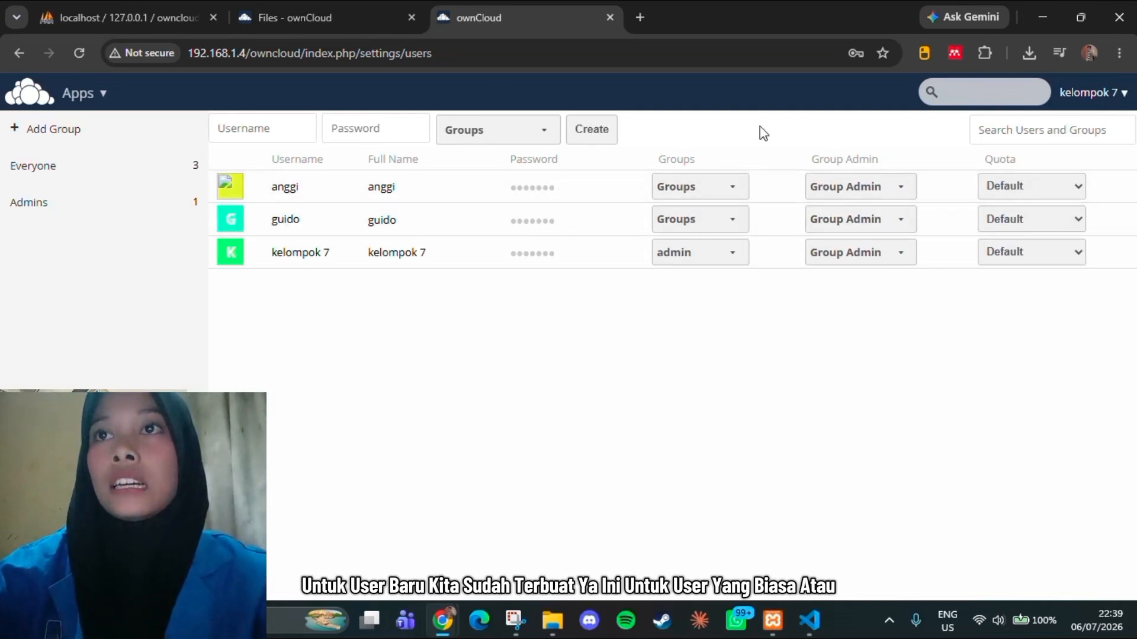
Create a second user in the admin group, with the person's name plus "admin" as username and an account password, declining to save it in the browser
click(239, 128)
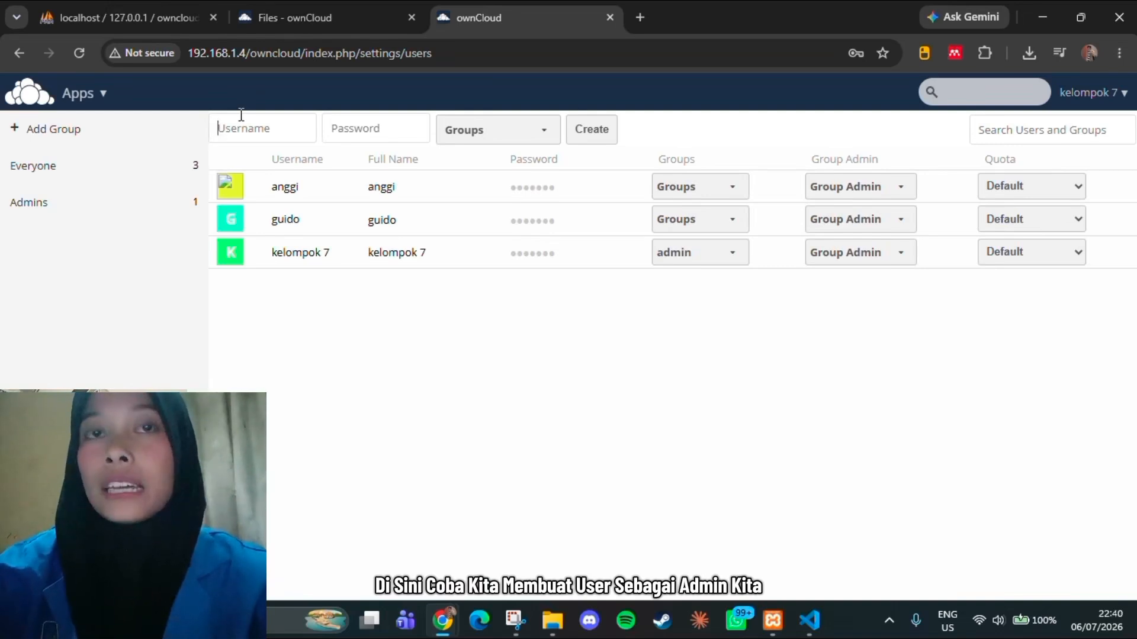
text(angg)
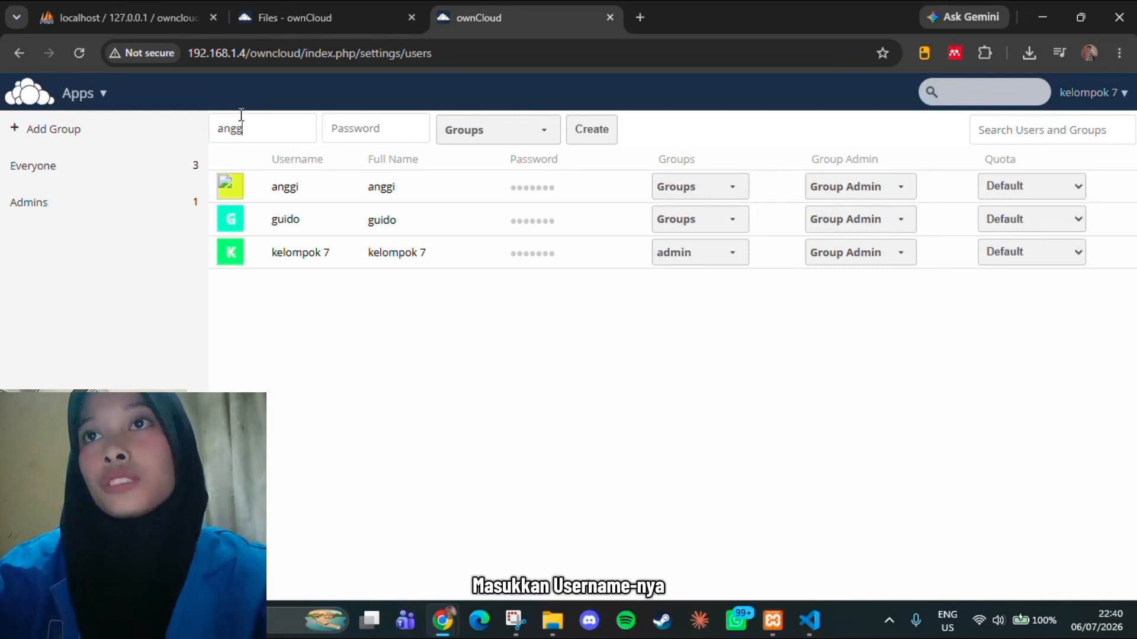
text(i admin)
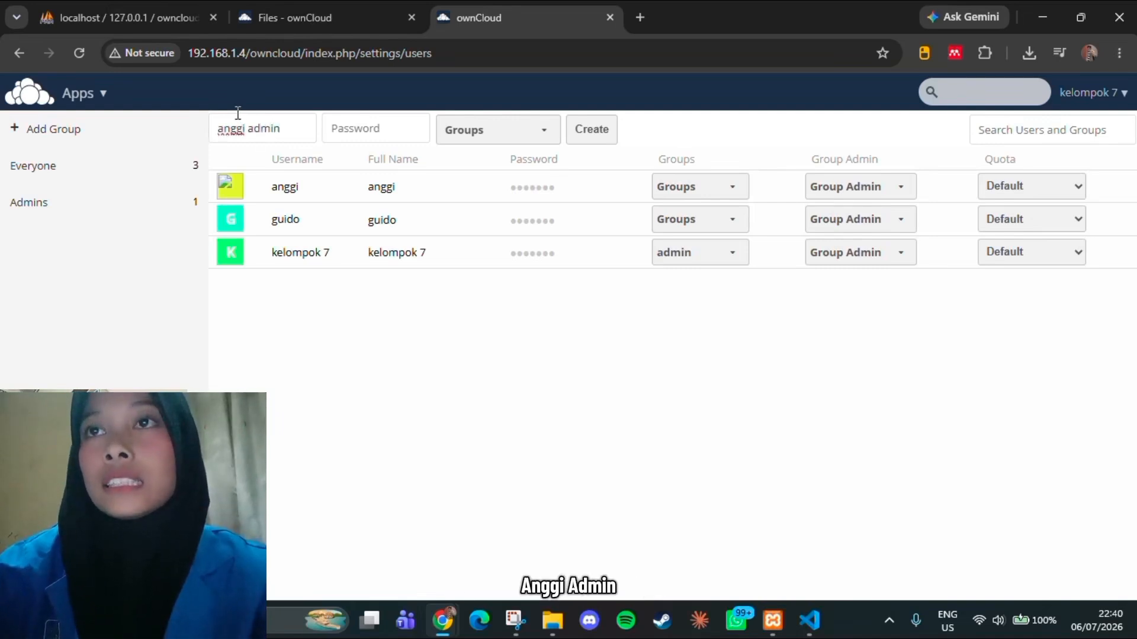
click(380, 121)
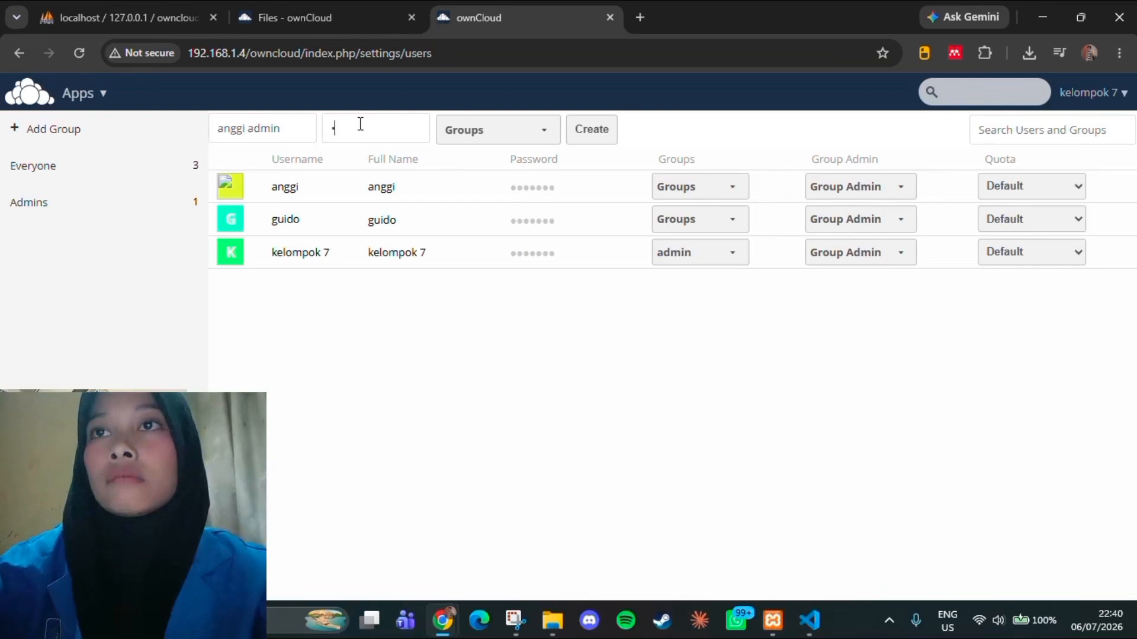
click(525, 134)
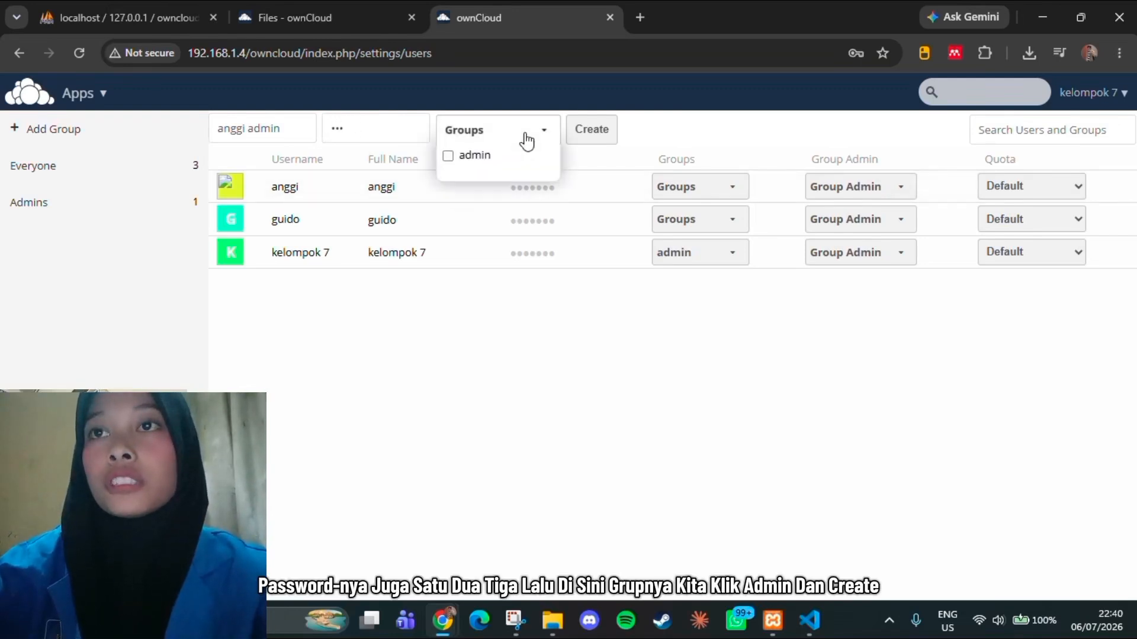
click(477, 161)
click(601, 129)
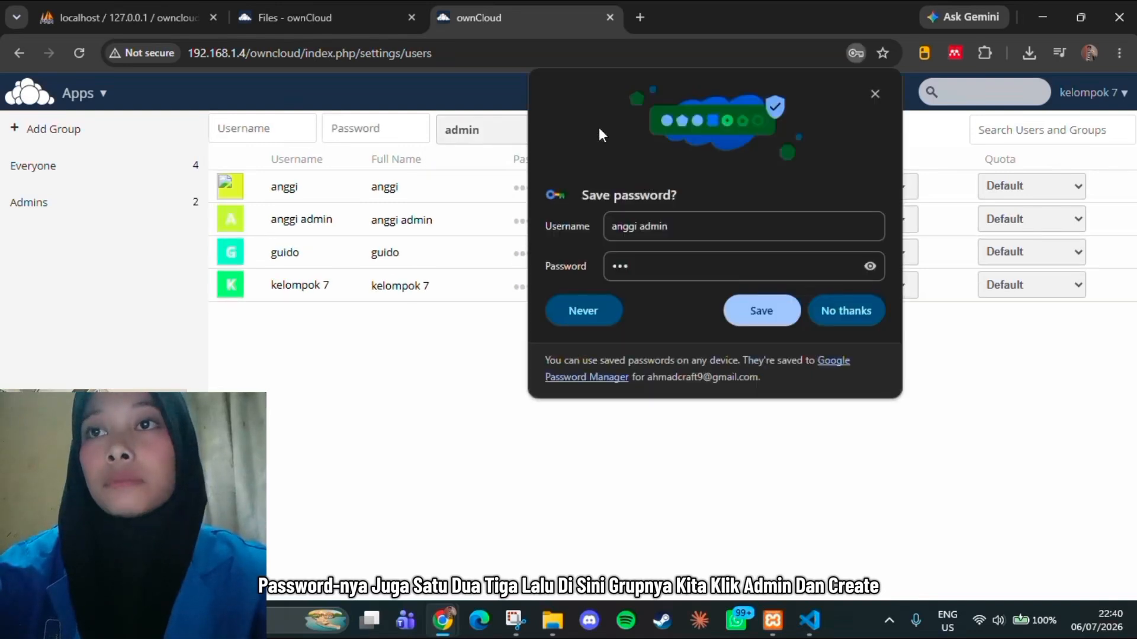
click(853, 310)
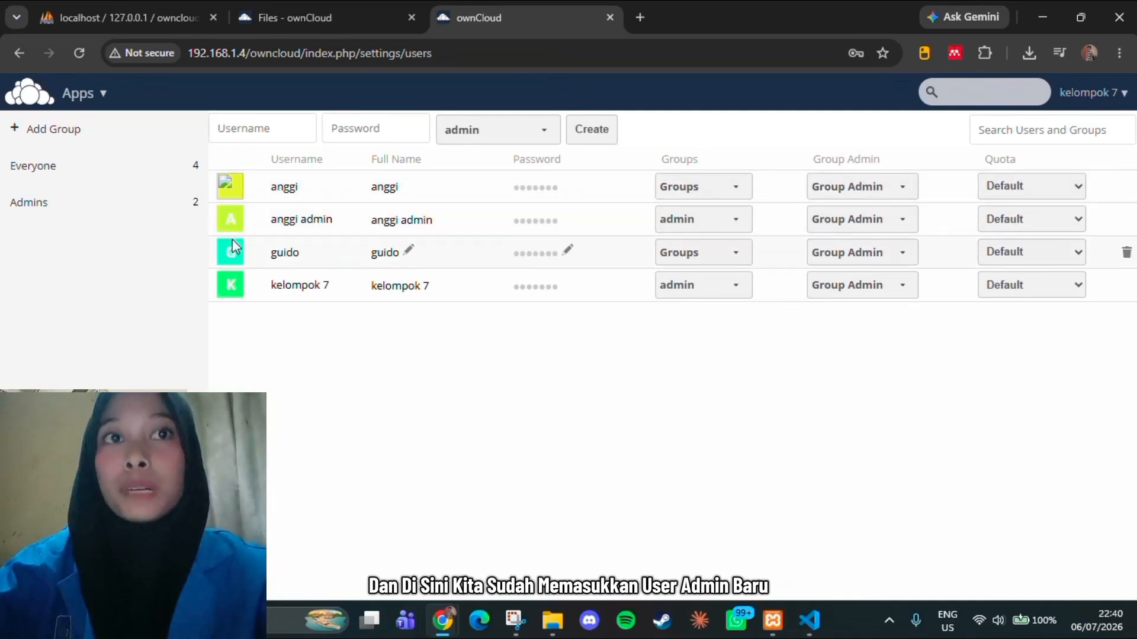
click(687, 221)
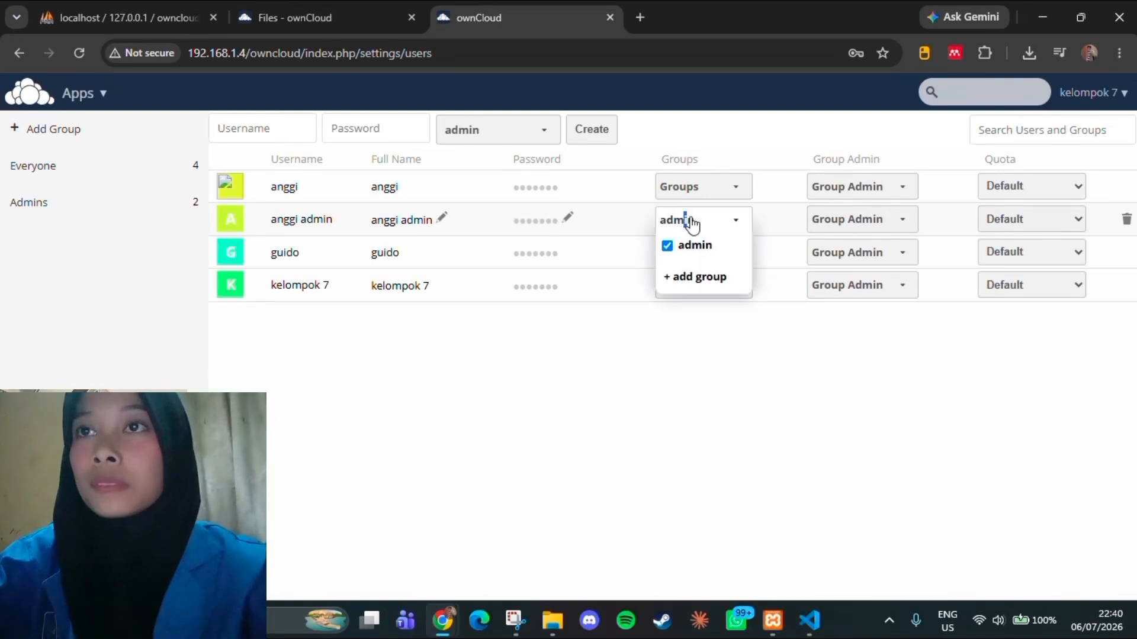
click(715, 367)
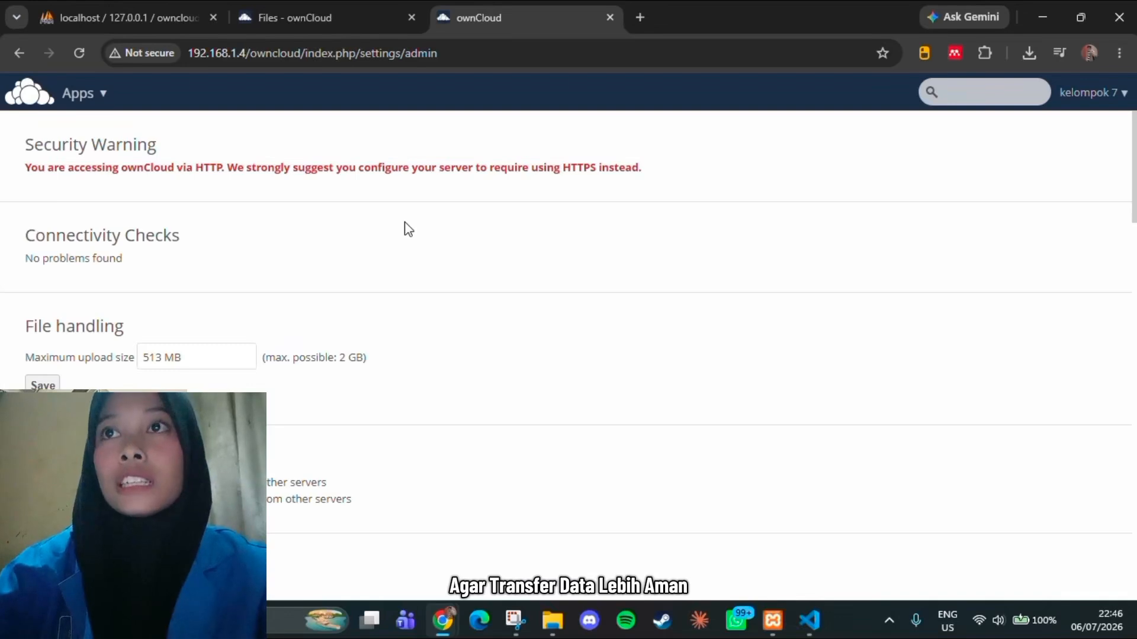
Examine the admin settings for file handling, server-to-server sharing, contacts, documents, mail templates, updater, cron, sharing, email server and log, and return to Files
scroll(407, 228, down, 1)
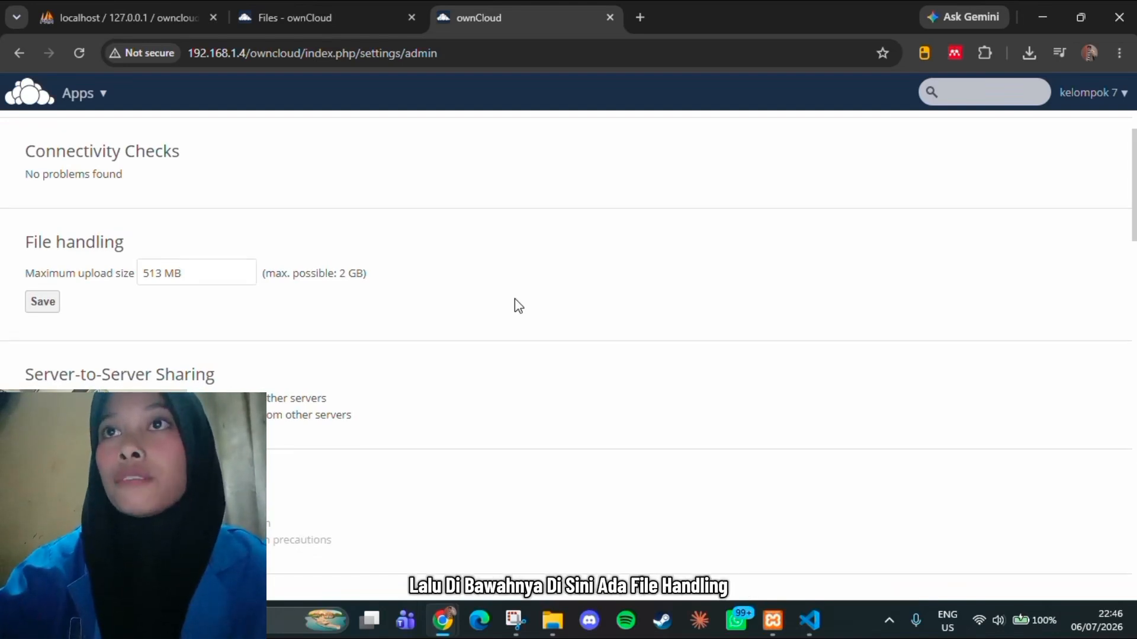
scroll(515, 300, down, 1)
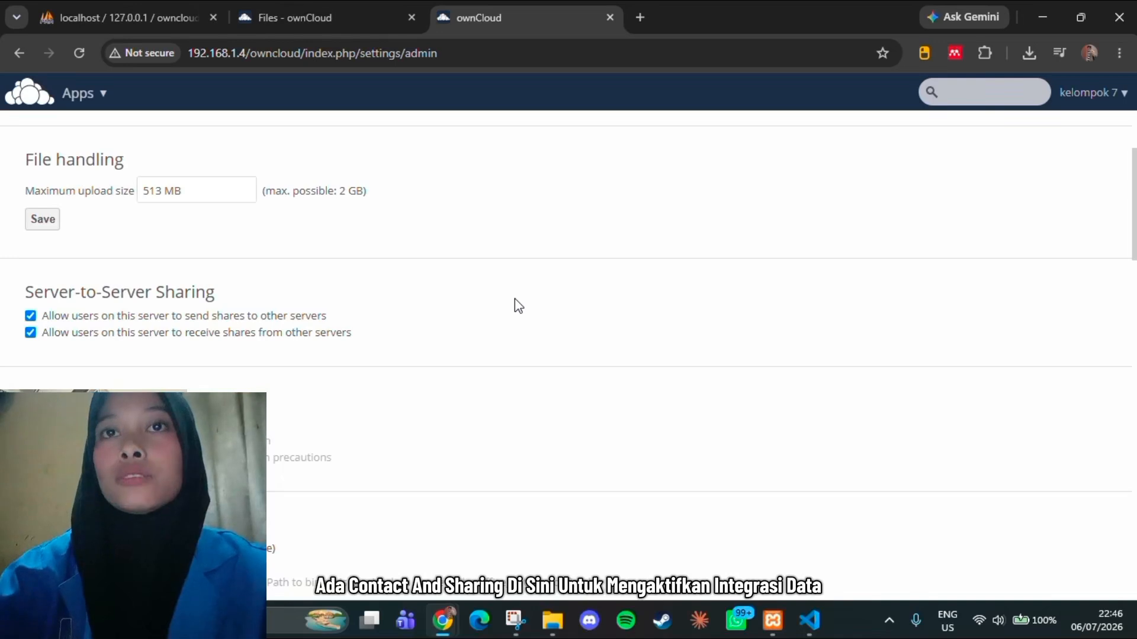
scroll(515, 300, down, 2)
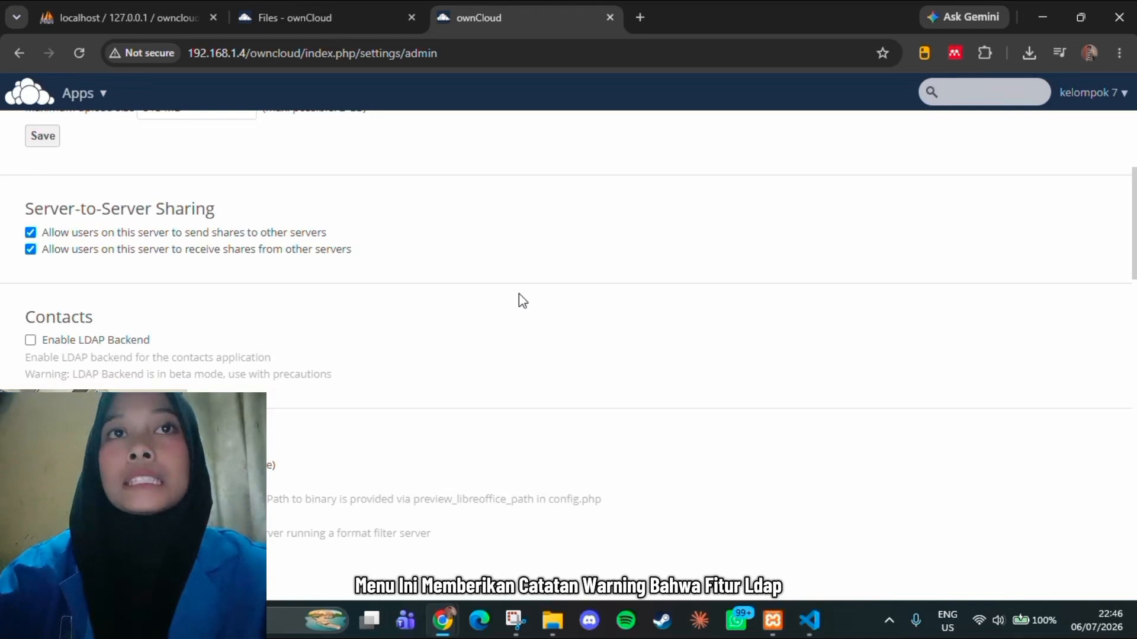
scroll(521, 296, down, 1)
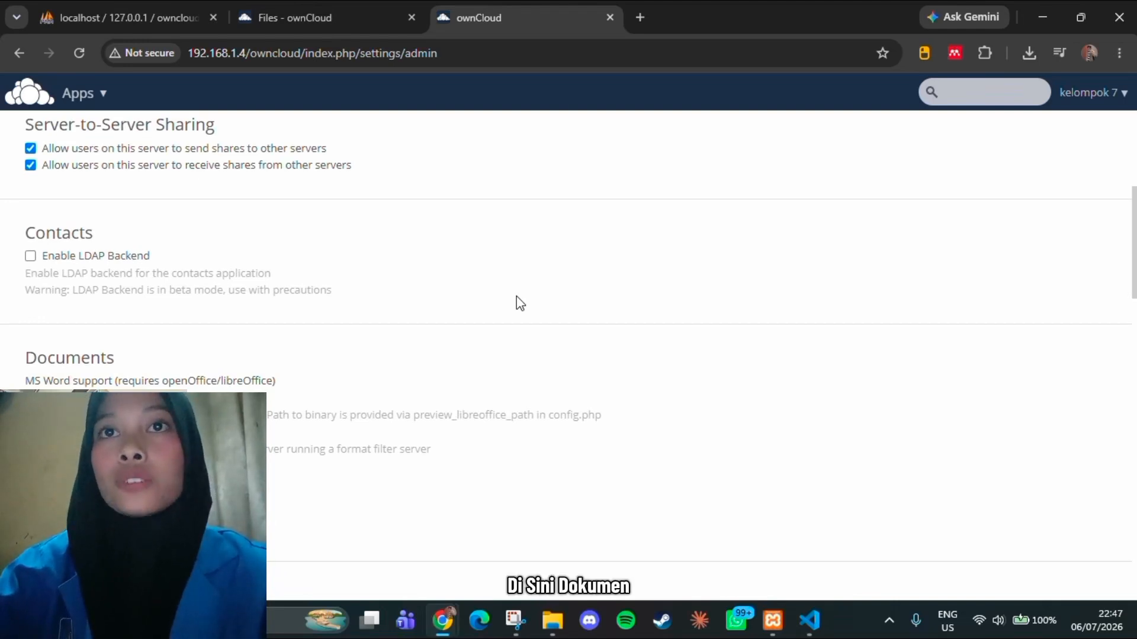
scroll(516, 296, down, 2)
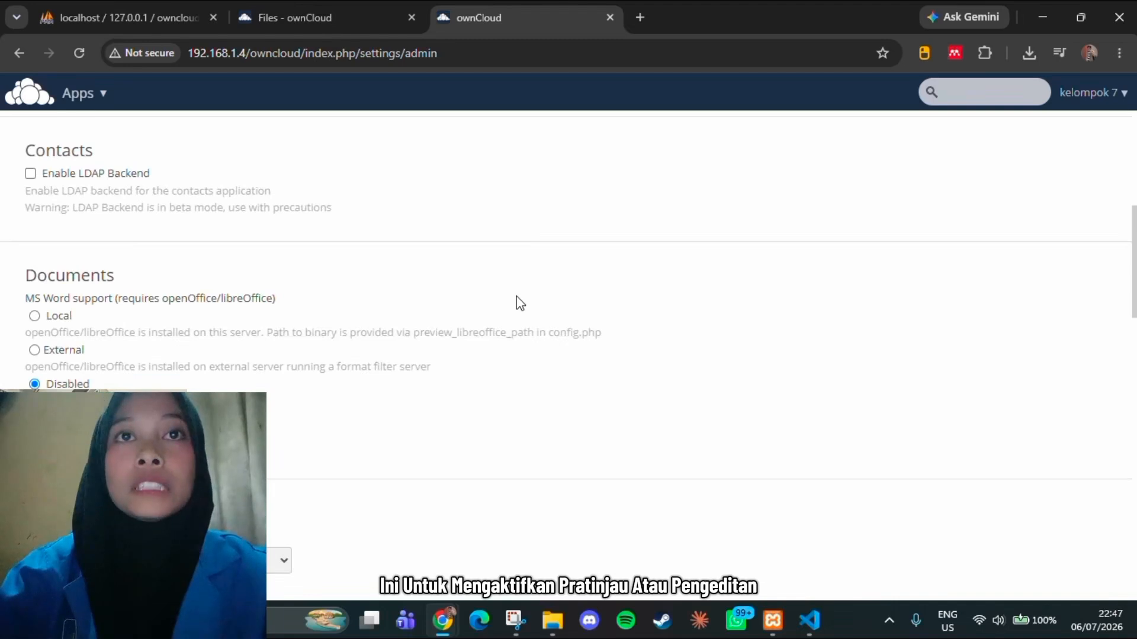
scroll(516, 297, down, 2)
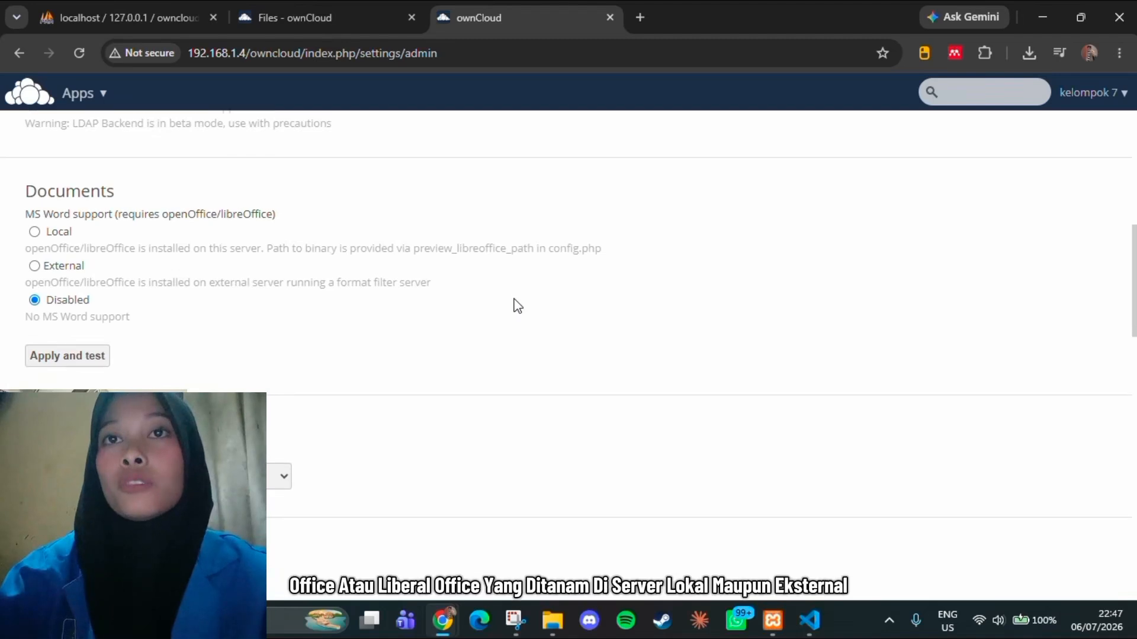
scroll(518, 305, down, 3)
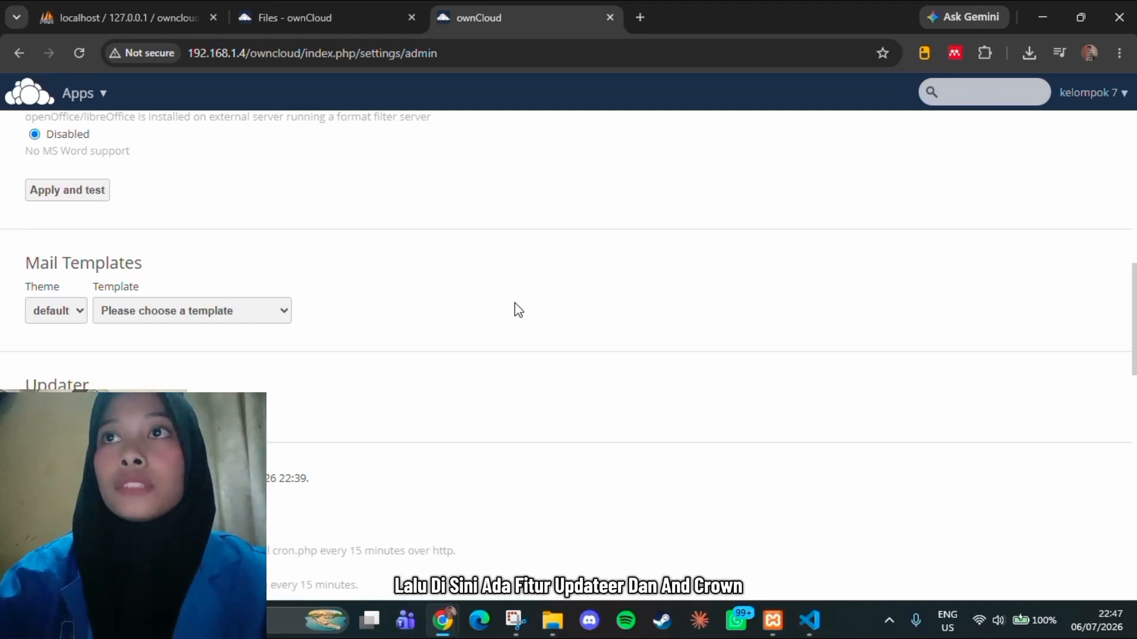
scroll(514, 304, down, 1)
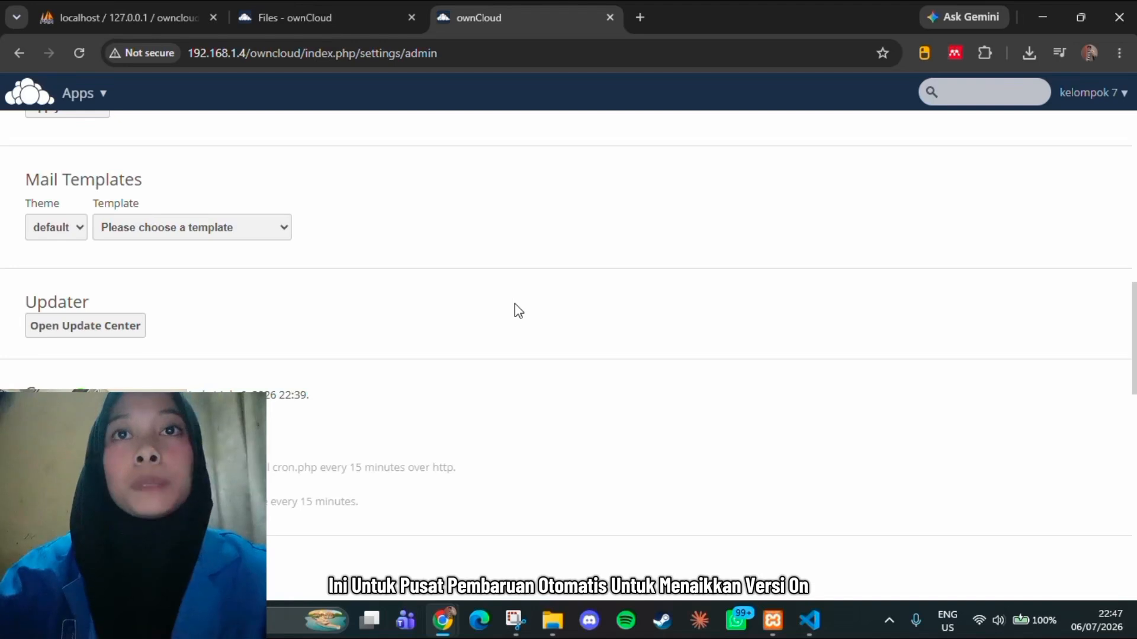
scroll(514, 303, down, 1)
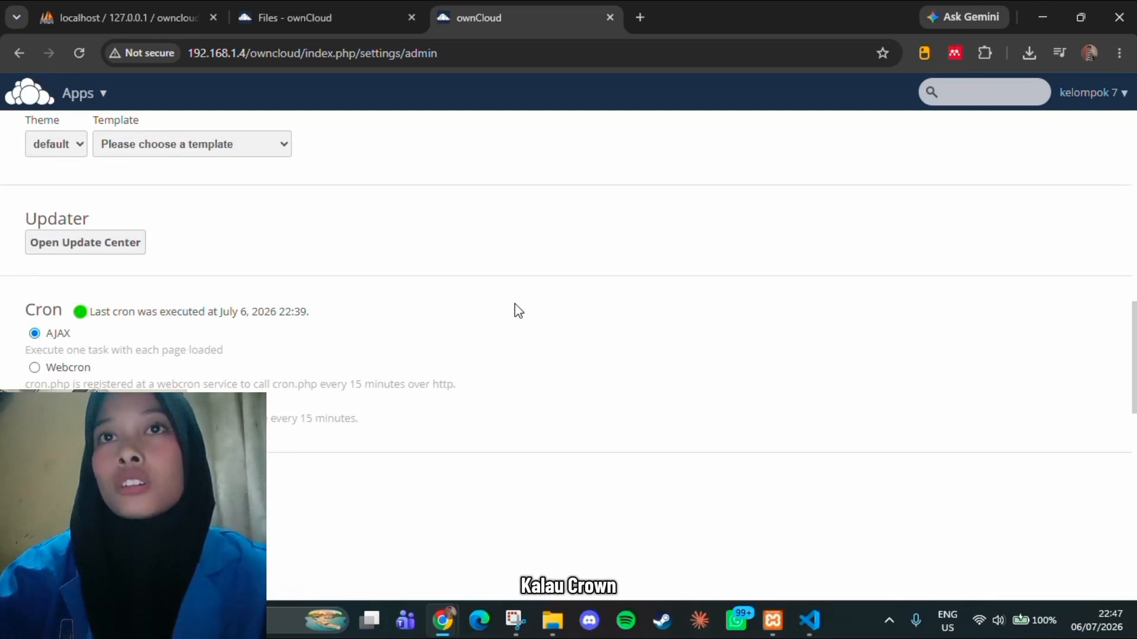
scroll(514, 304, down, 1)
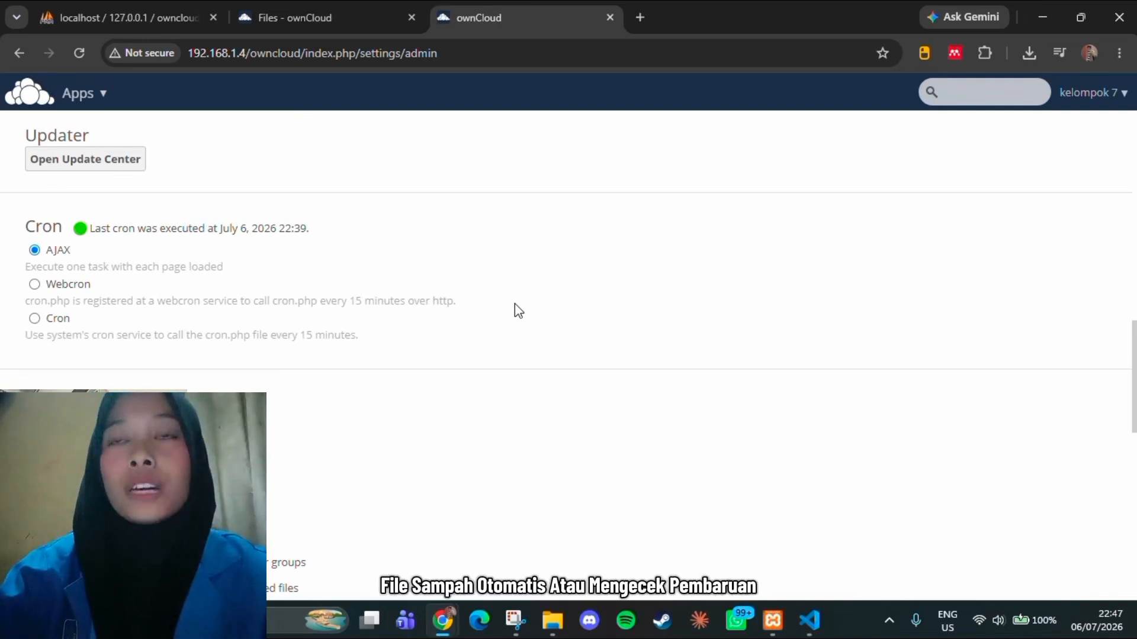
scroll(519, 311, down, 1)
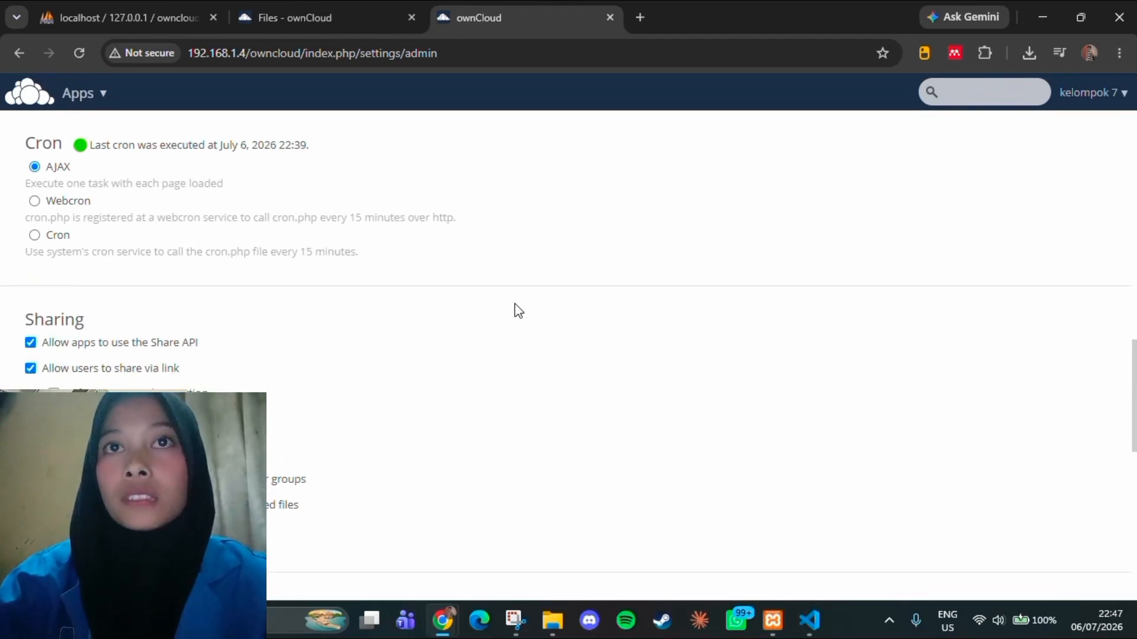
scroll(518, 310, down, 1)
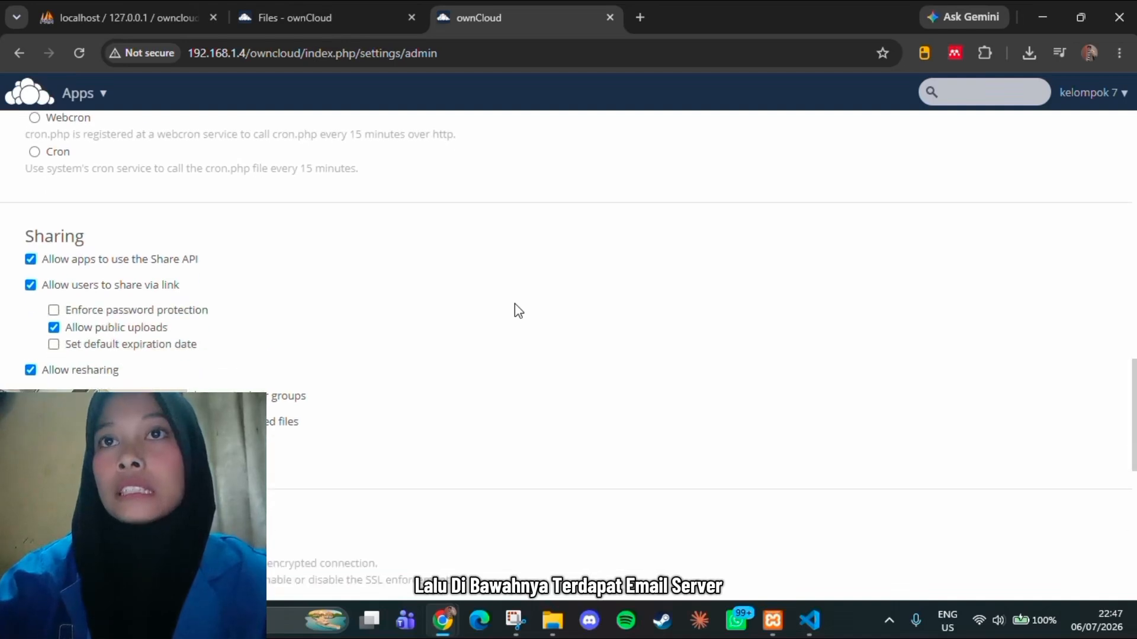
scroll(519, 311, down, 5)
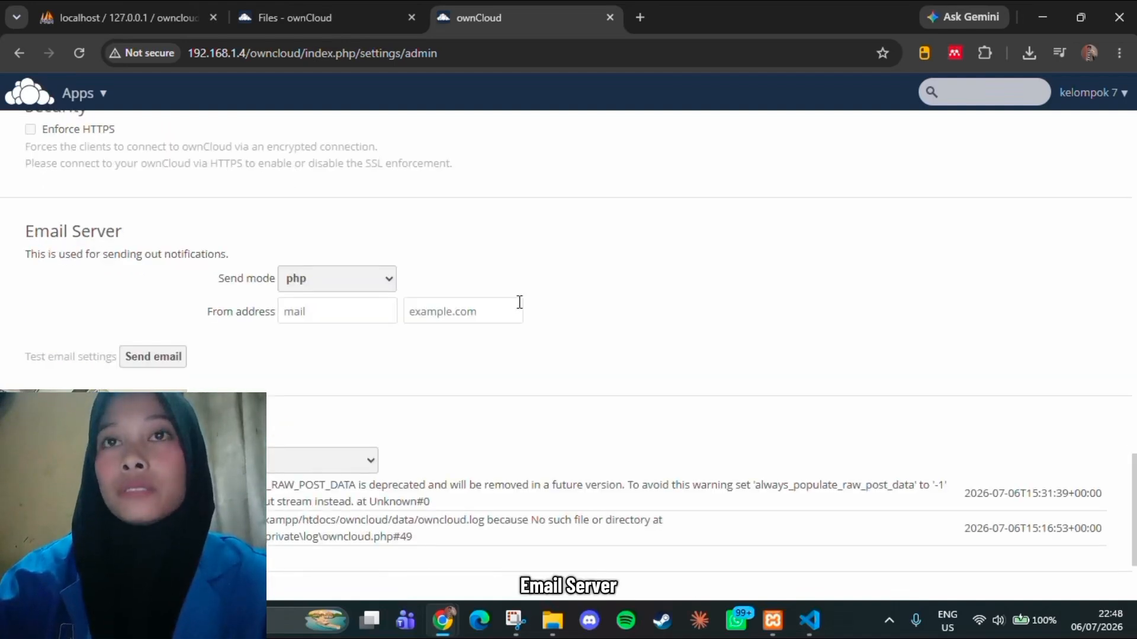
scroll(604, 307, down, 1)
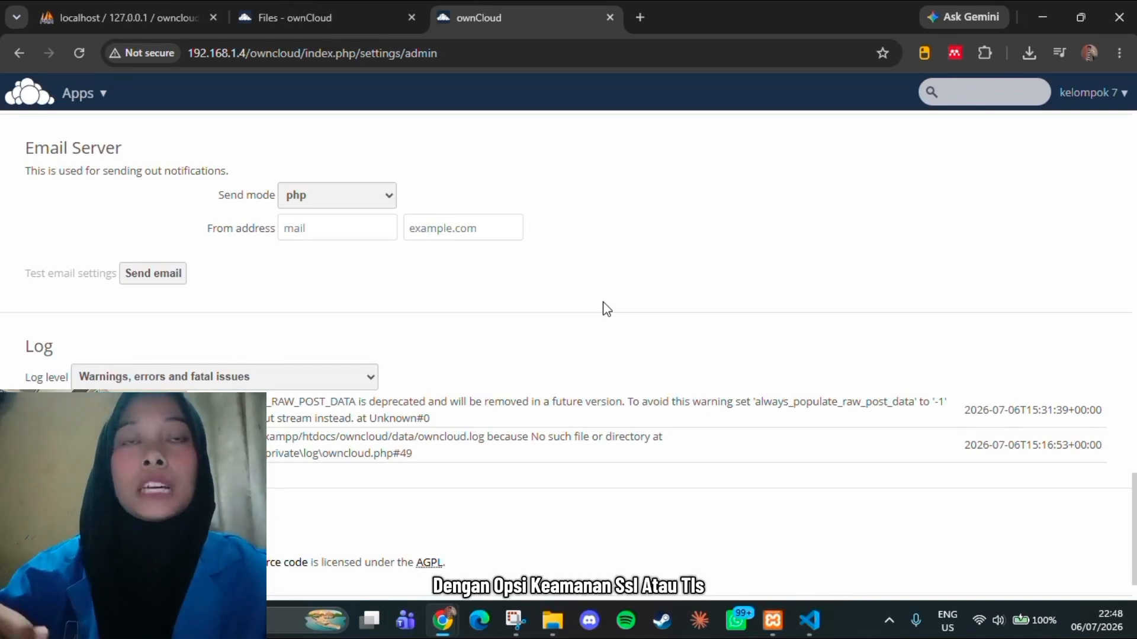
scroll(607, 308, down, 1)
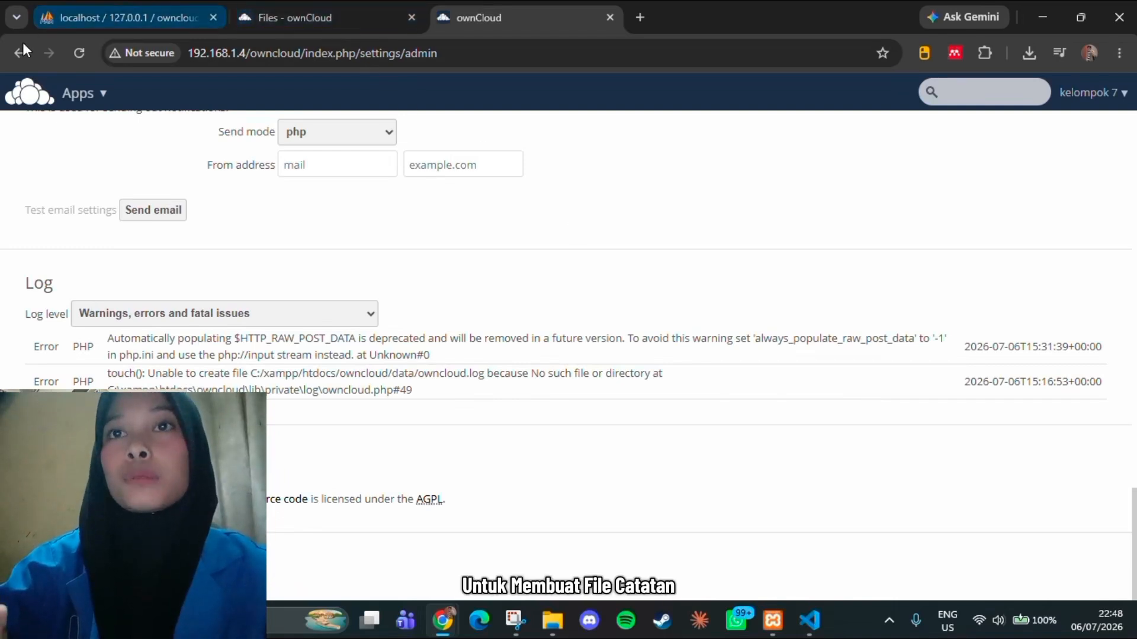
click(87, 103)
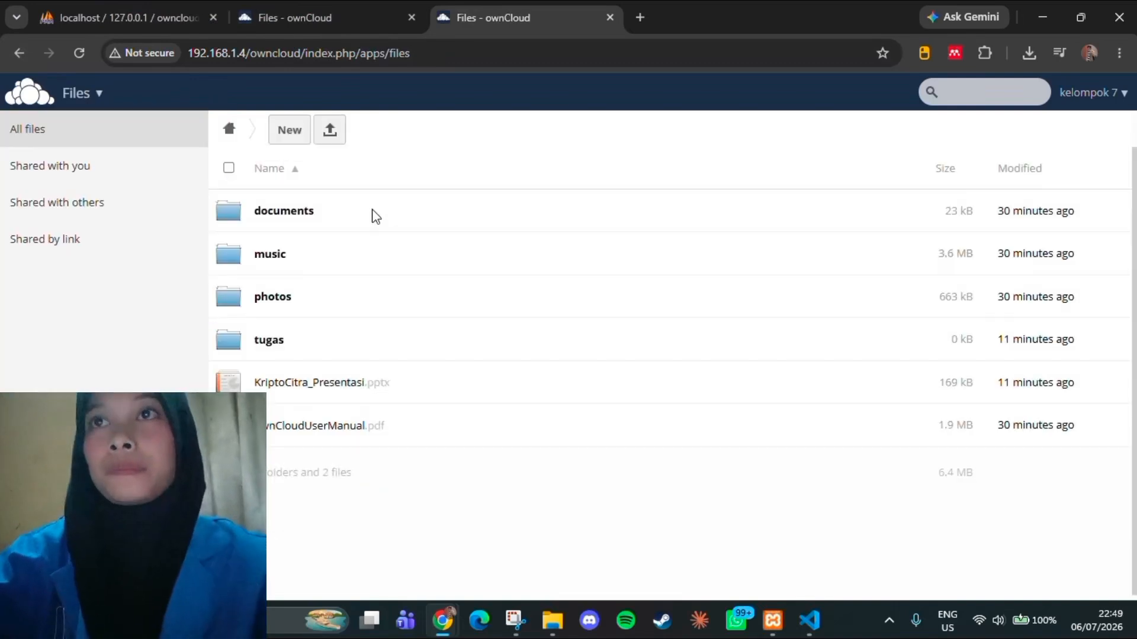